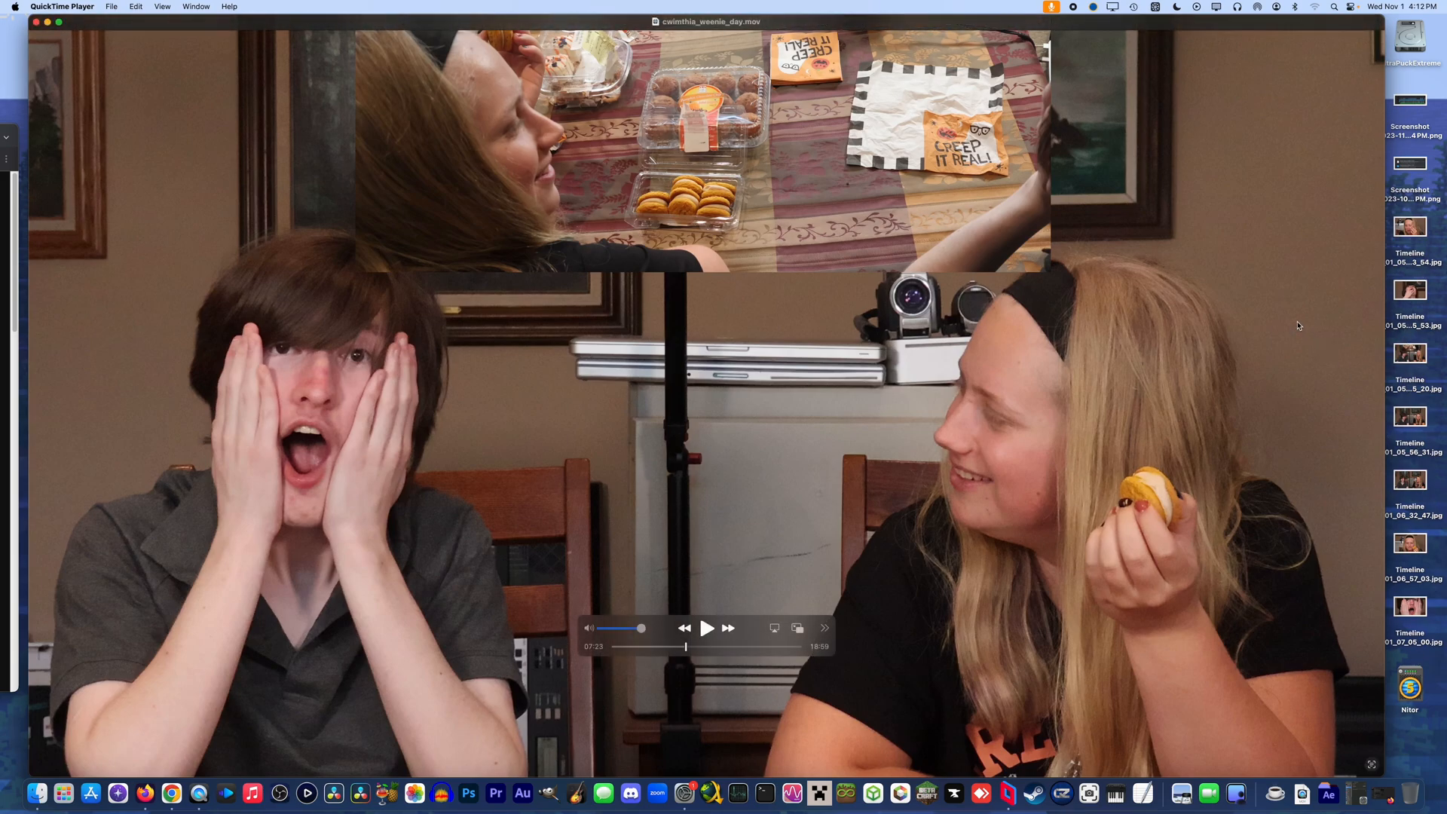
Quit QuickTime Player, view the Timeline 1_01_07_05_00.jpg still from the desktop and quit Preview
key(super+q)
double_click(1411, 607)
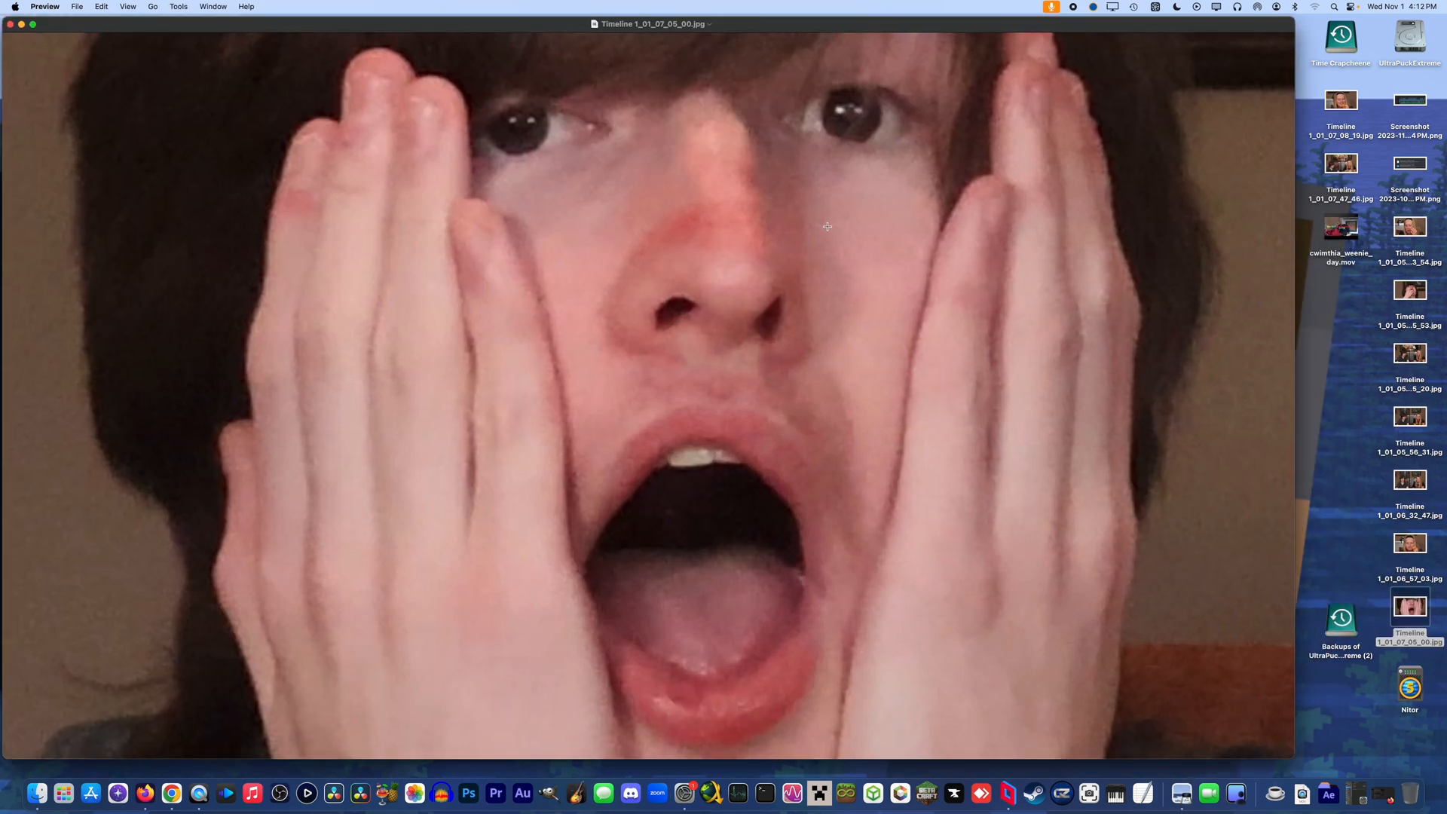
key(super+q)
click(1251, 295)
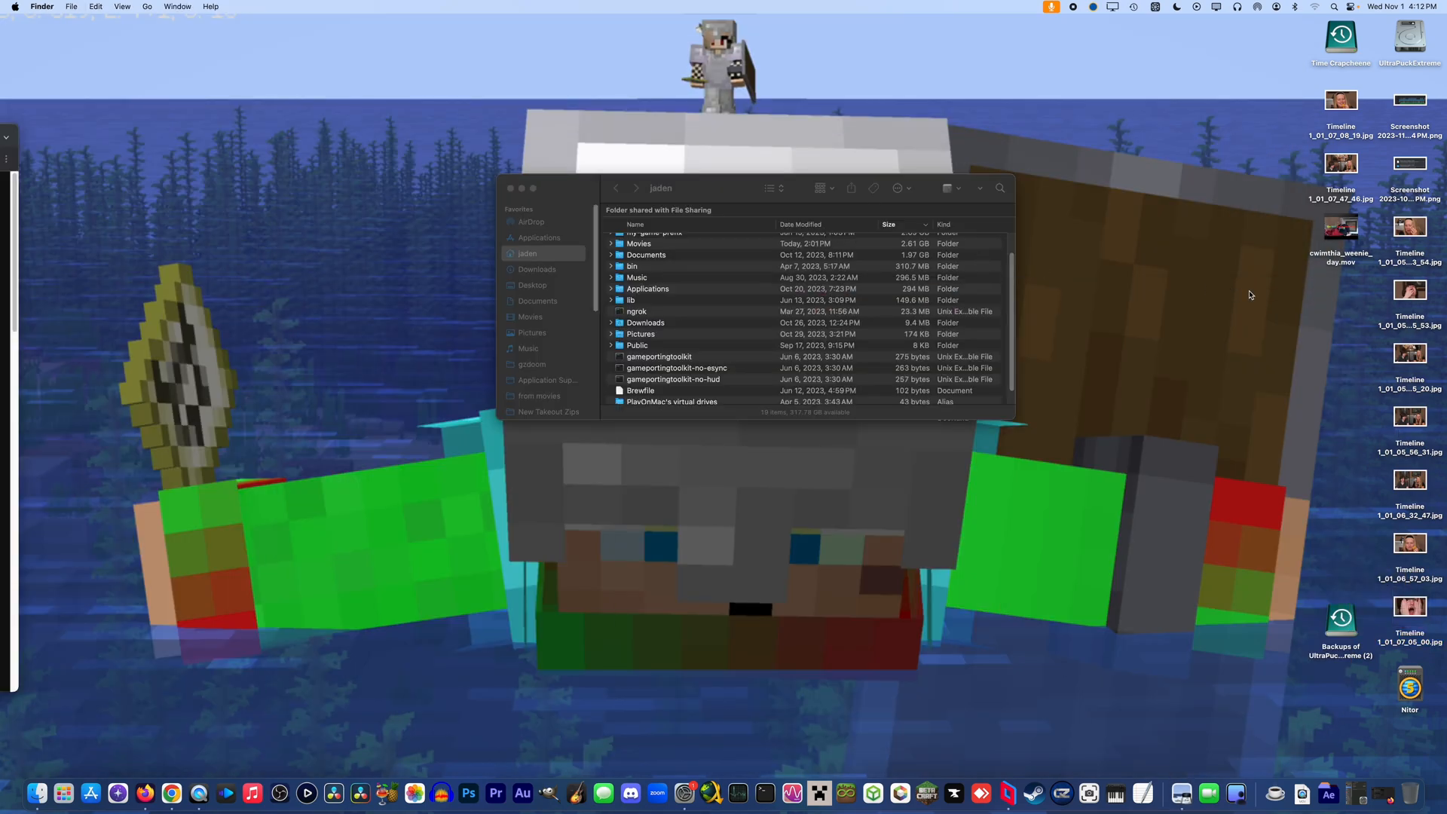
Launch GIMP, dismiss its About window and move the main window to make room on the desktop
click(1328, 792)
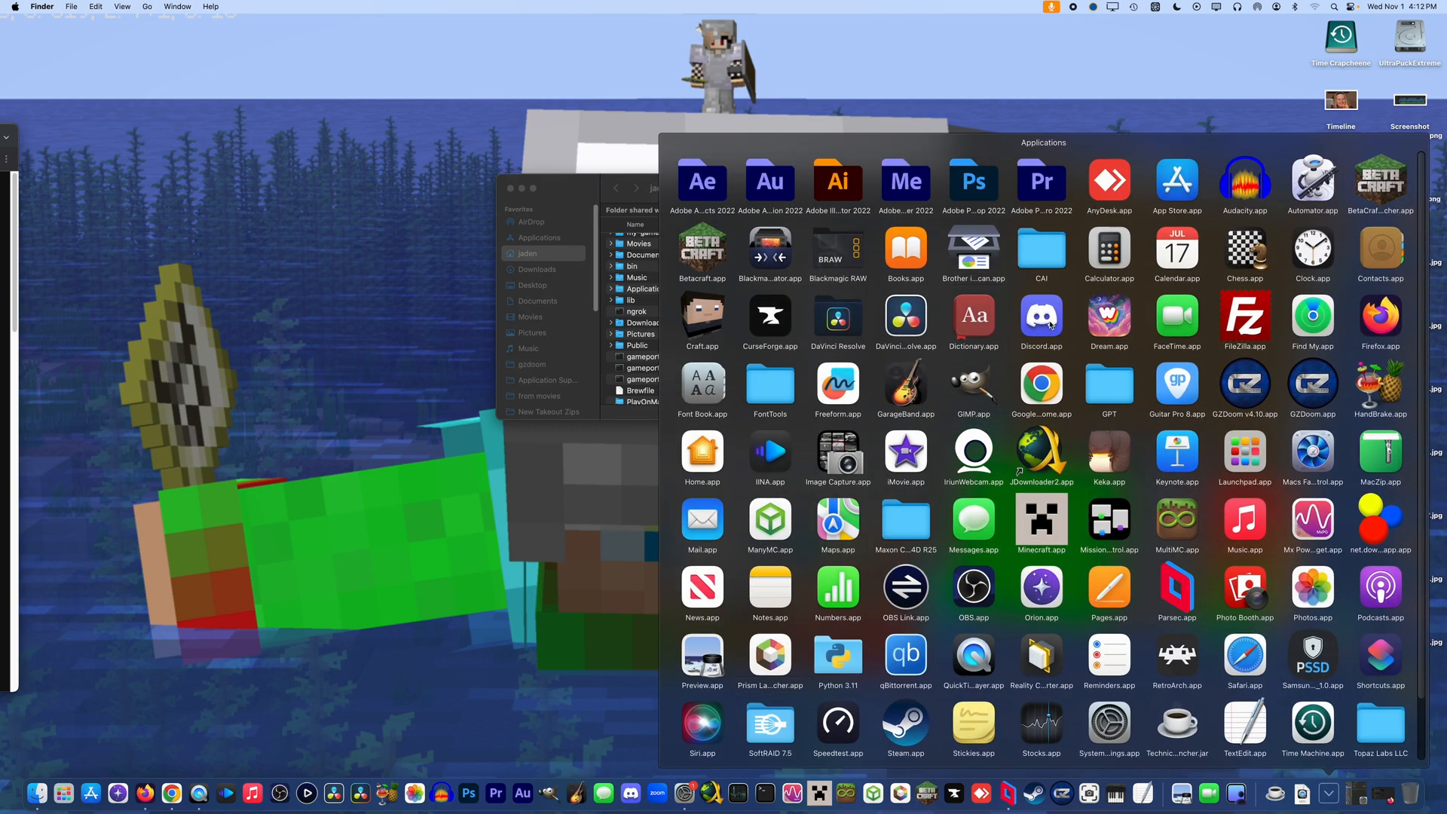
key(Escape)
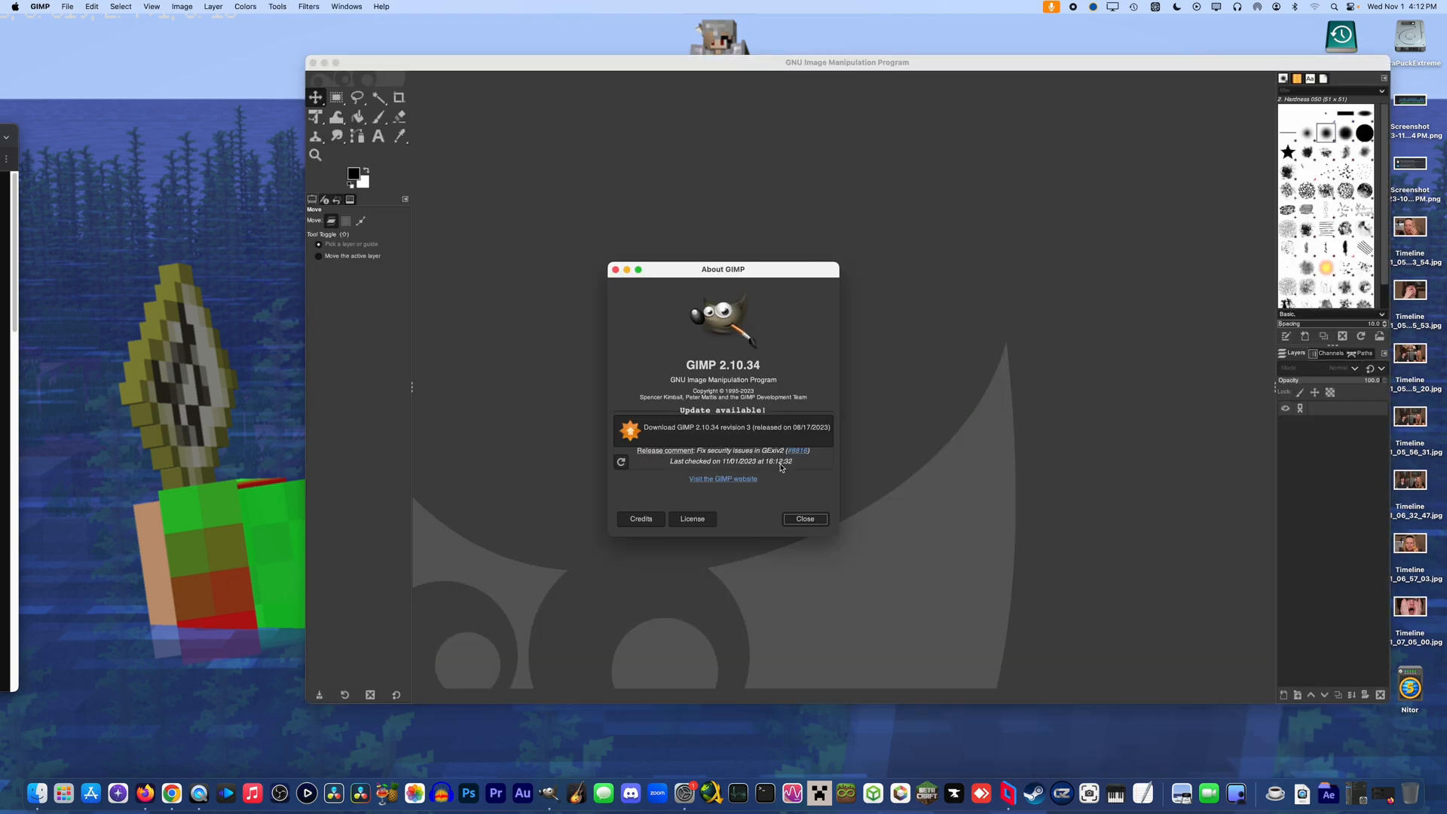
click(810, 525)
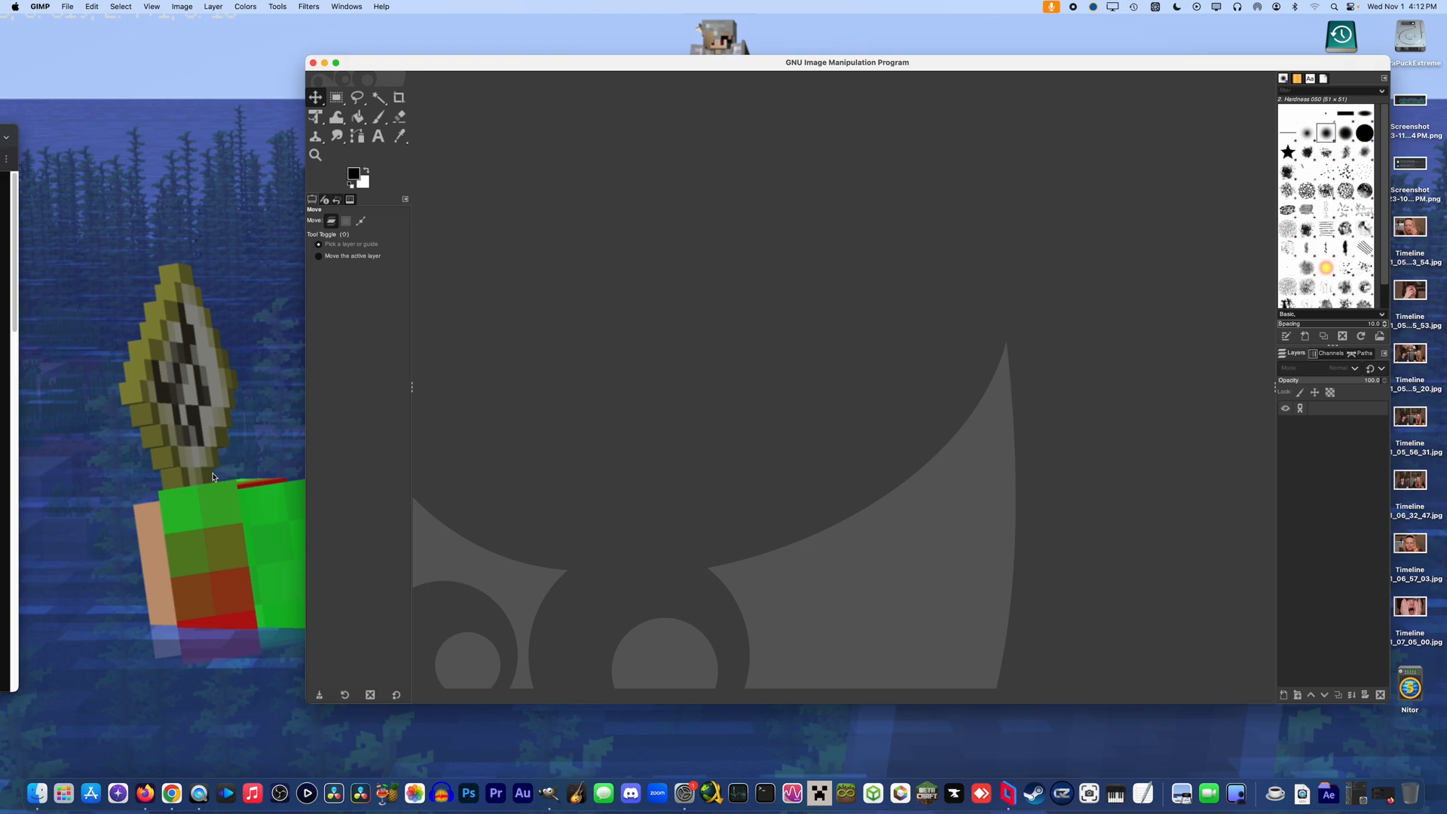
drag(502, 67, 248, 52)
Switch to Finder, move its window beside GIMP and show the Desktop folder
click(1215, 236)
click(37, 792)
drag(752, 191, 1150, 213)
click(917, 305)
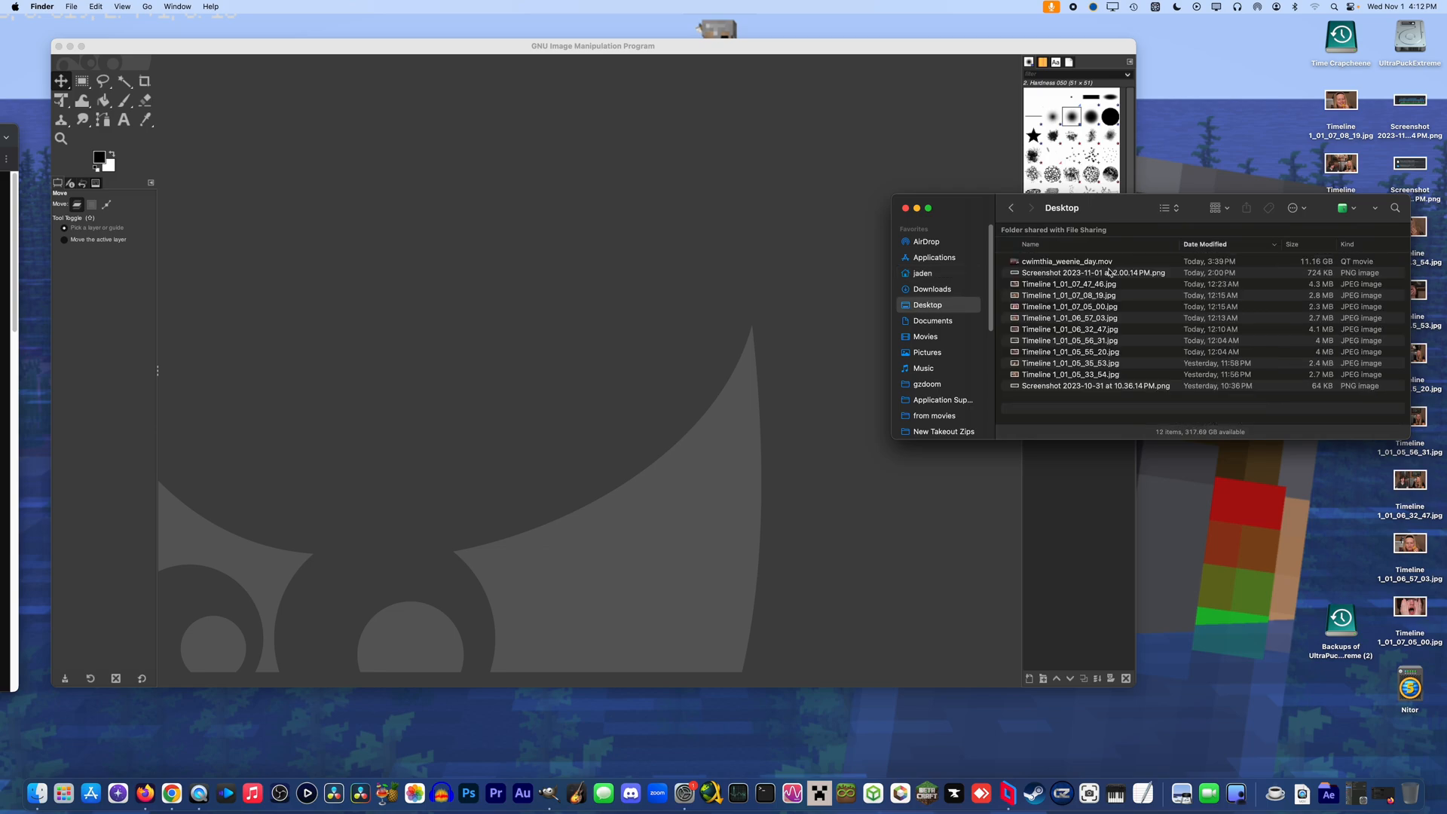
Look through the Timeline stills and screenshots in the Desktop folder to find a suitable background picture
double_click(1062, 373)
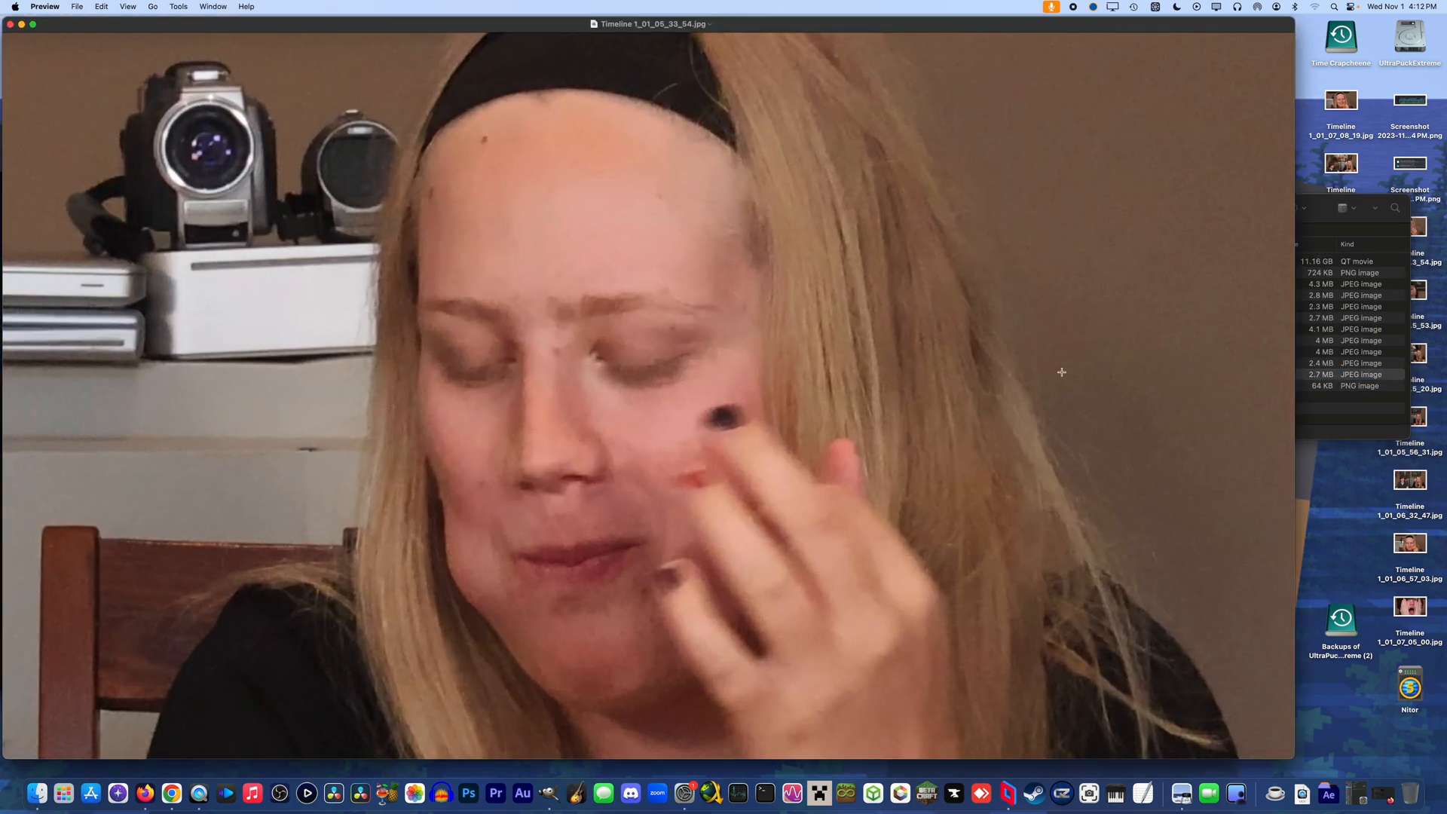
key(super+q)
click(1066, 364)
key(space)
key(Up)
key(Up)
key(Up)
key(Up)
key(Up)
key(Up)
key(Up)
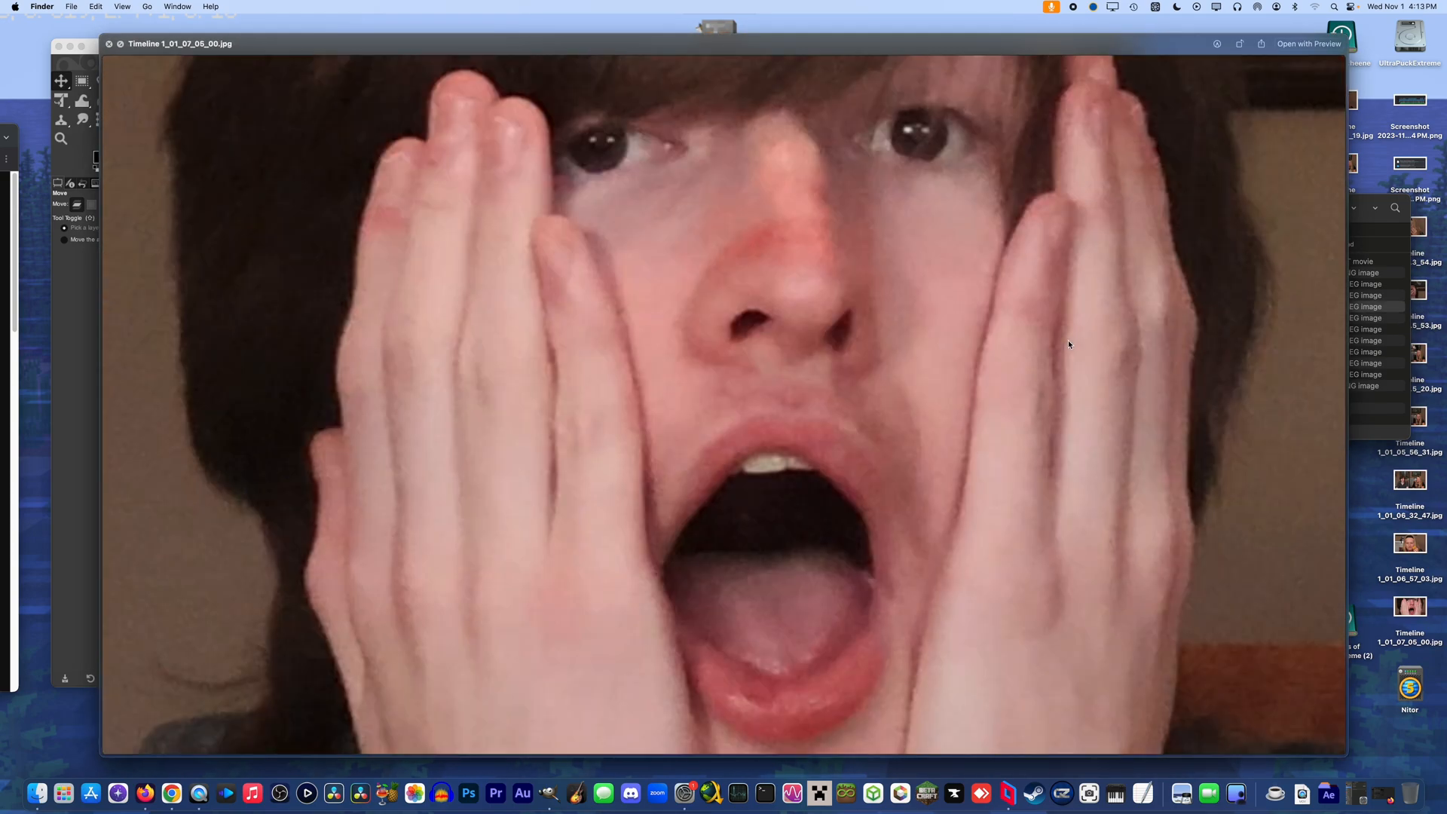
key(Up)
key(Up)
key(Up)
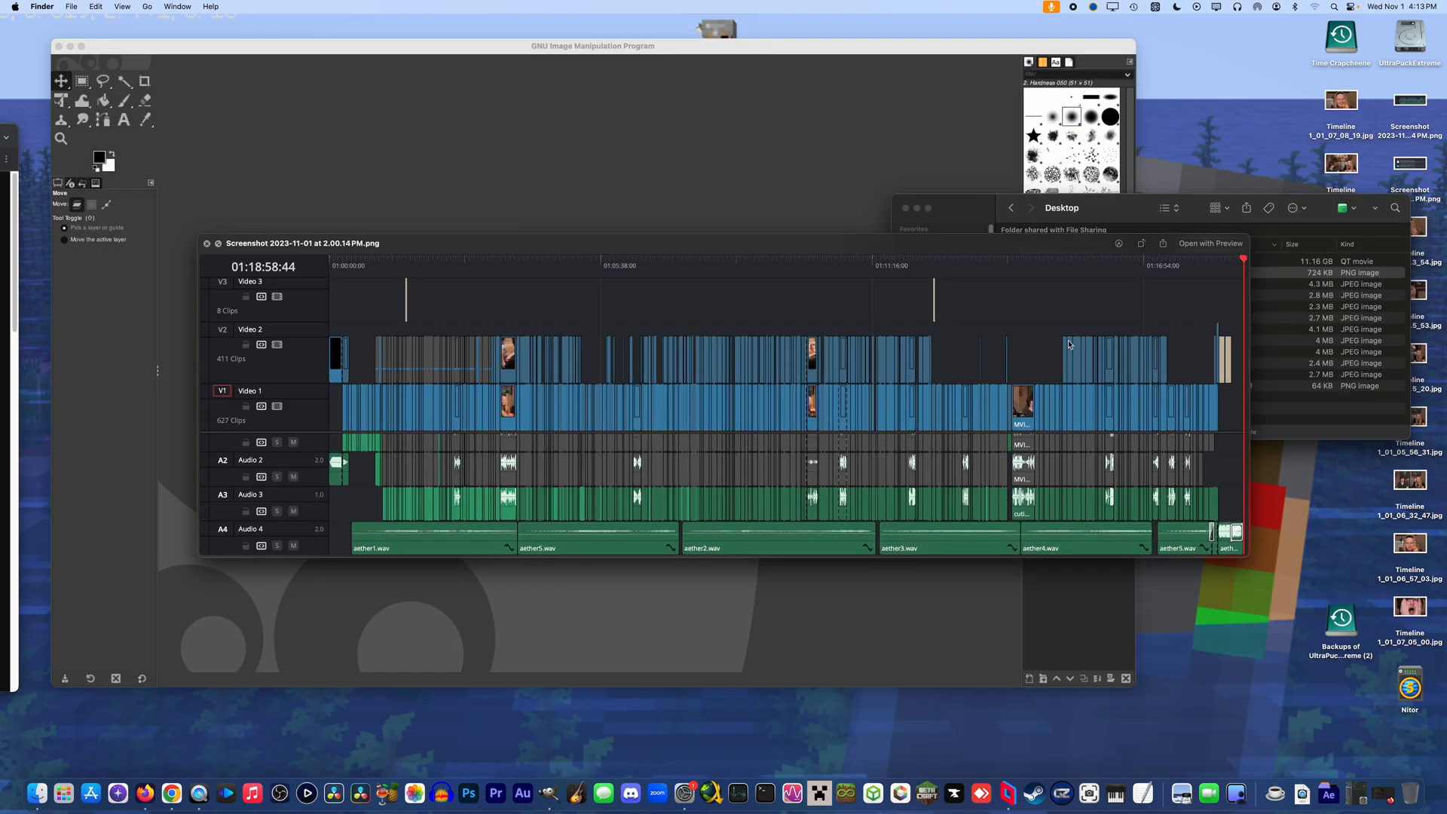
key(Down)
key(Up)
key(Up)
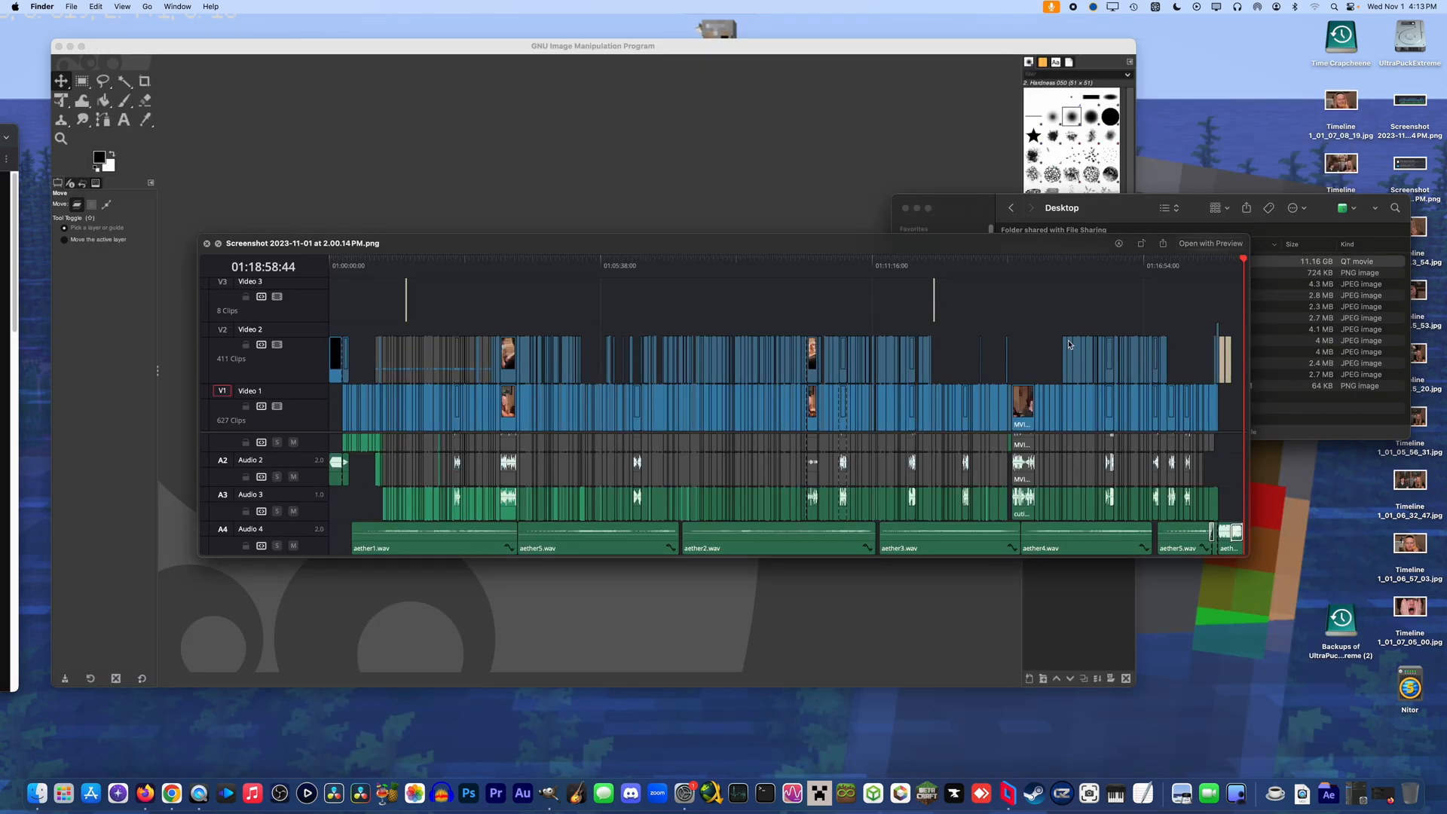
Preview Timeline 1_01_06_32_47.jpg and open it in GIMP as the base image
key(Down)
key(Down)
key(Down)
key(Down)
key(Down)
key(Down)
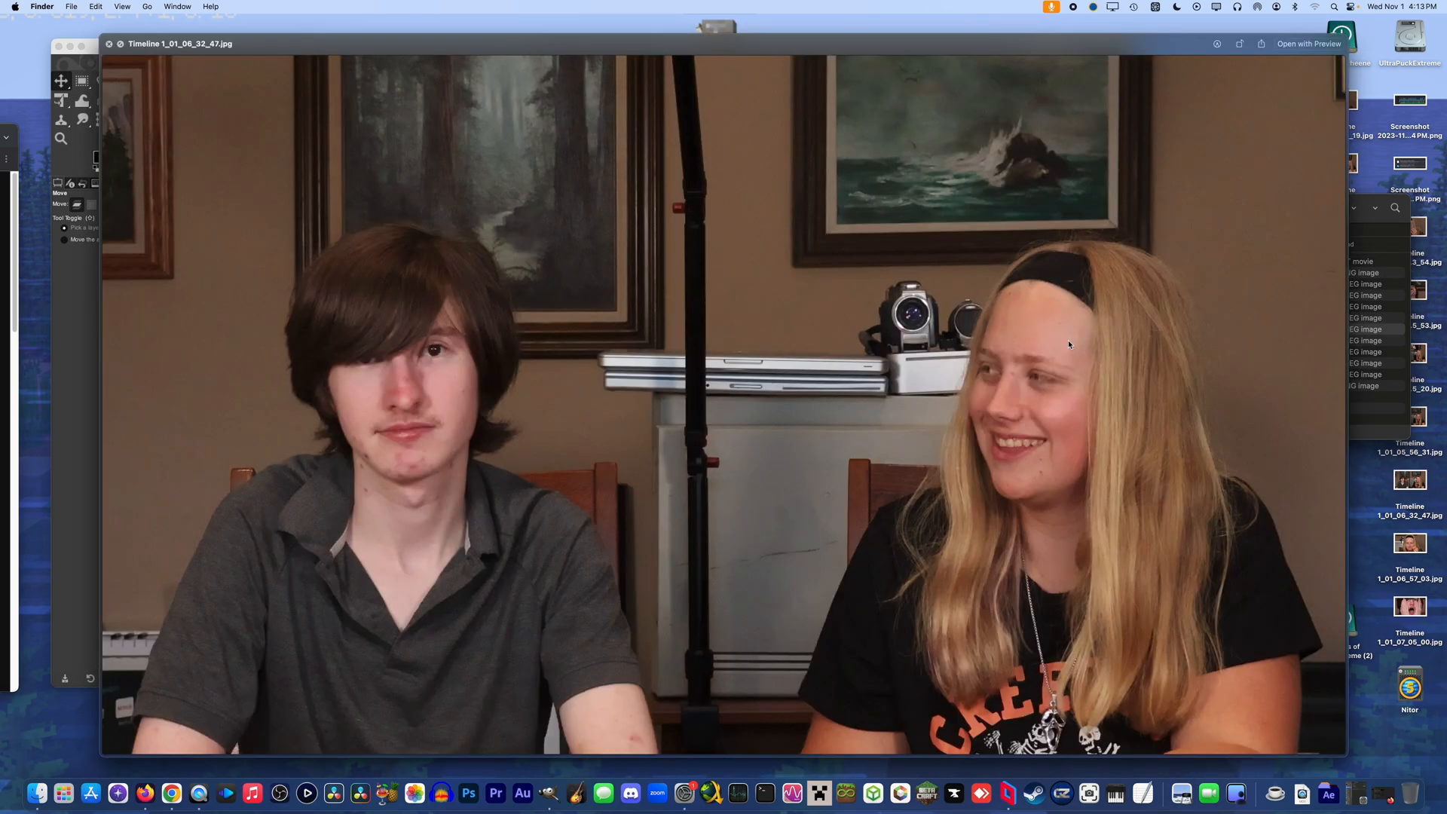
key(space)
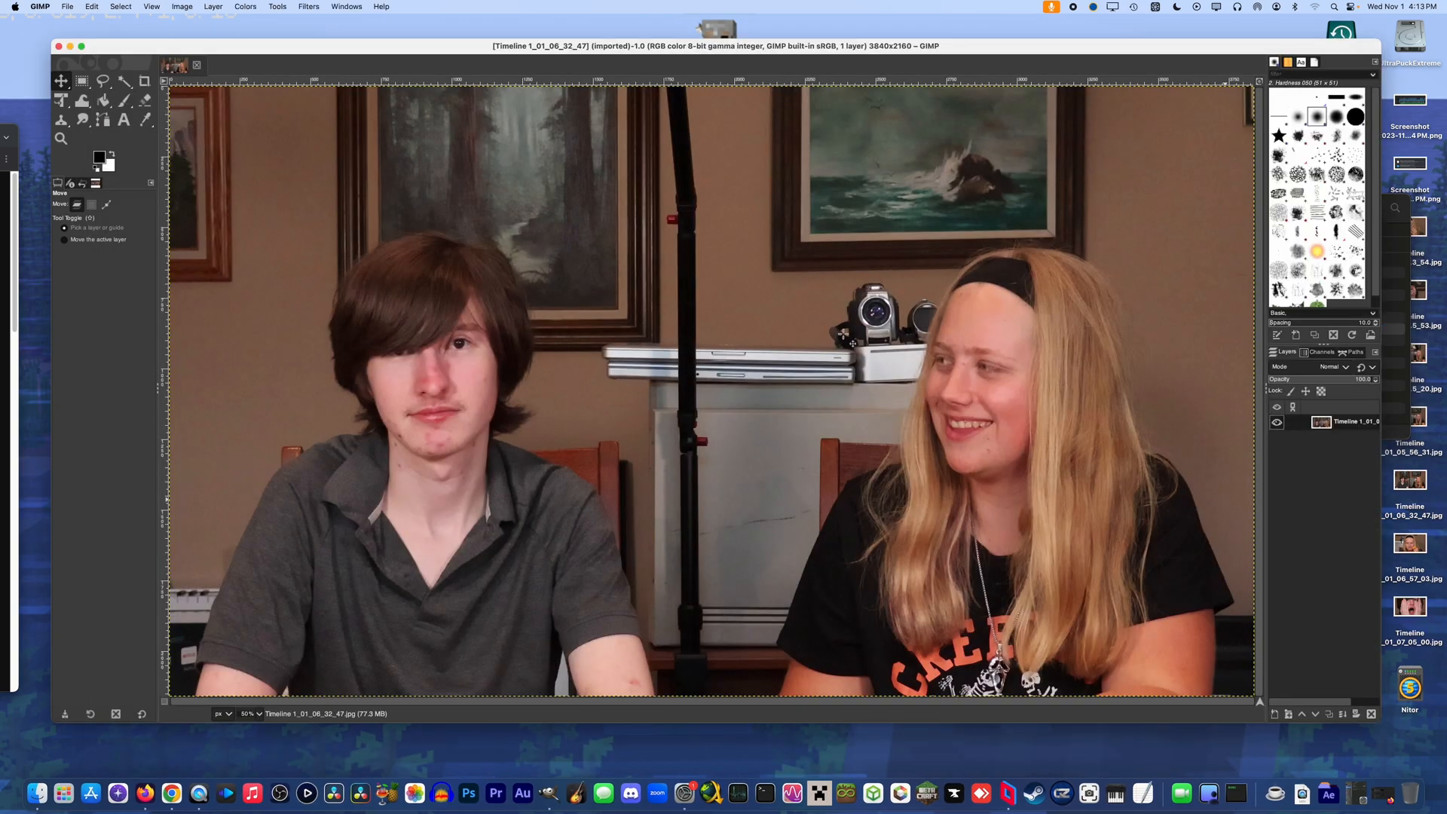
Preview Timeline 1_01_05_56_31.jpg and Timeline 1_01_05_55_20.jpg in Finder
click(1393, 341)
key(space)
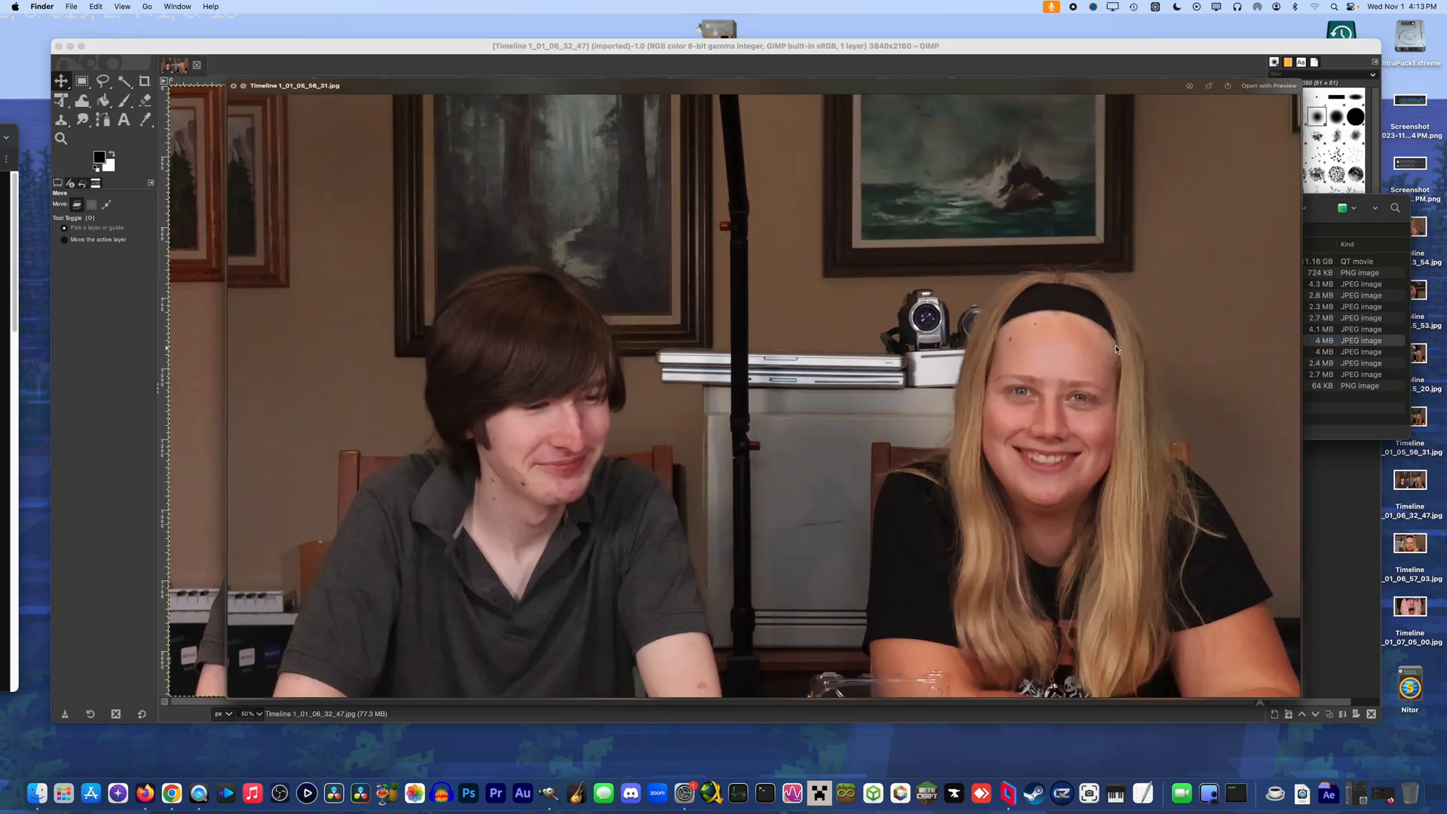
key(Down)
key(Down)
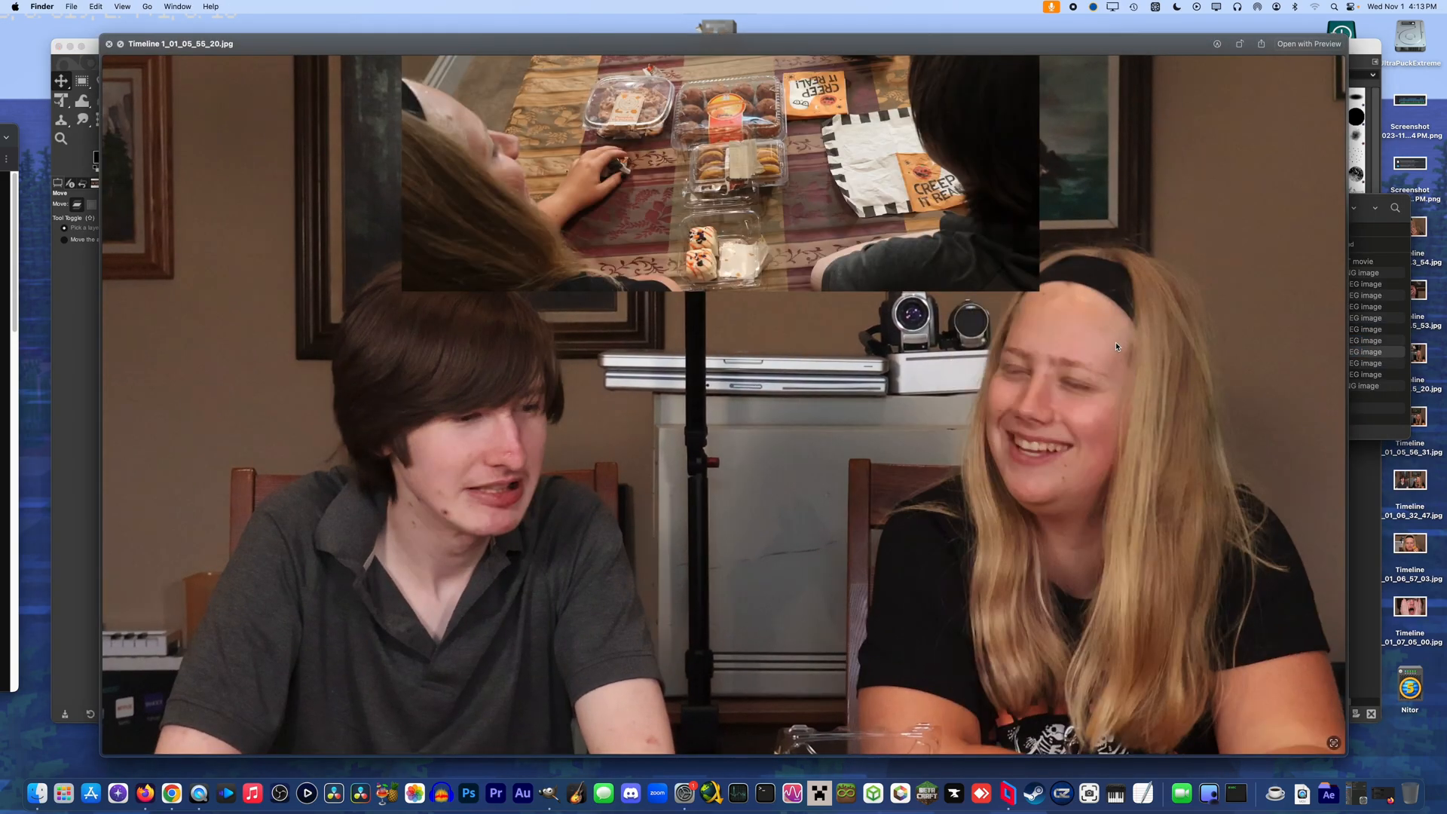
key(space)
Try to add another Timeline still to the open GIMP image, and undo the addition
drag(500, 120, 492, 65)
drag(1044, 366, 512, 225)
click(363, 68)
click(319, 59)
key(super+z)
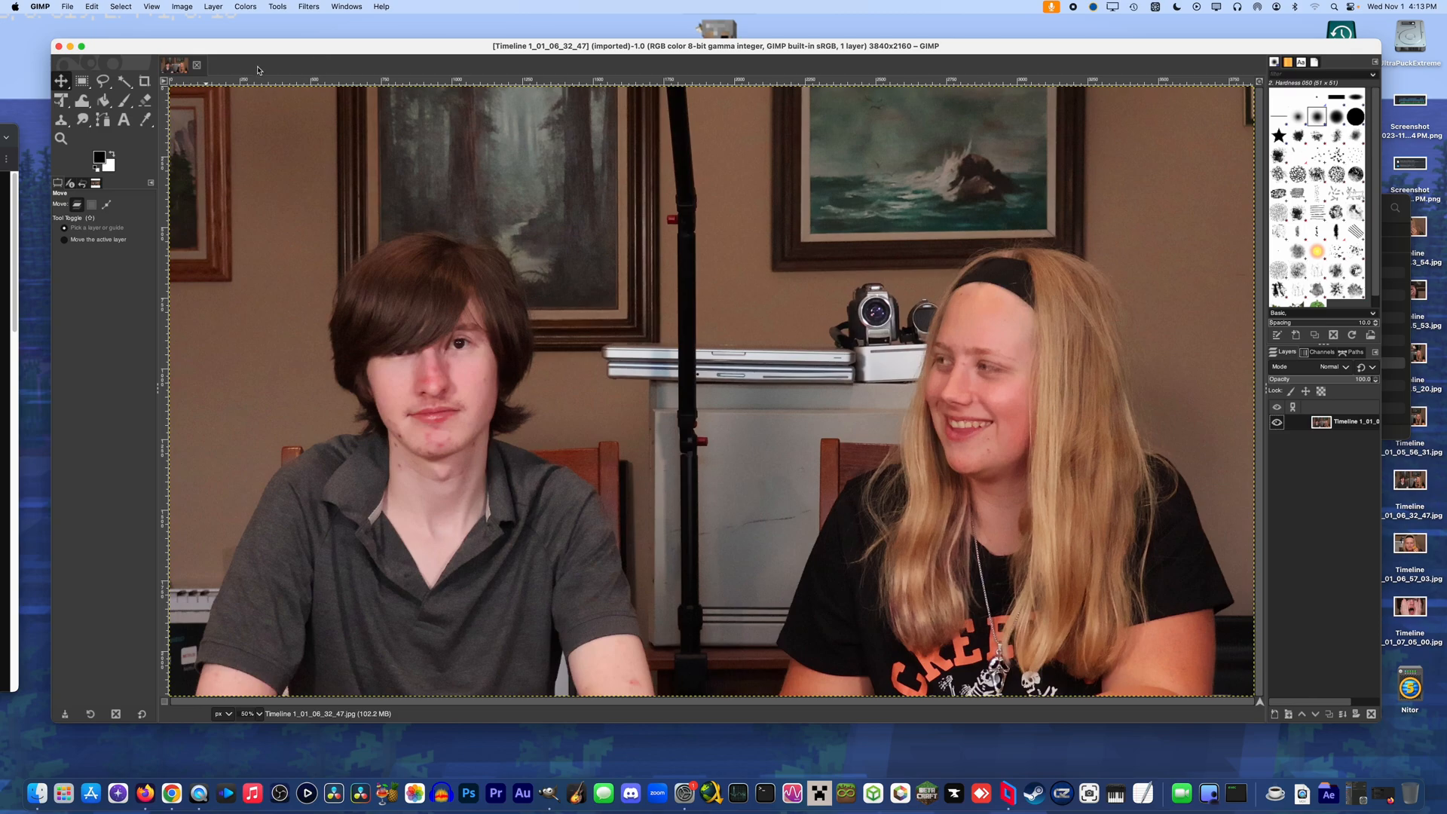
Open the remaining Timeline stills in GIMP as separate images
click(67, 6)
click(88, 48)
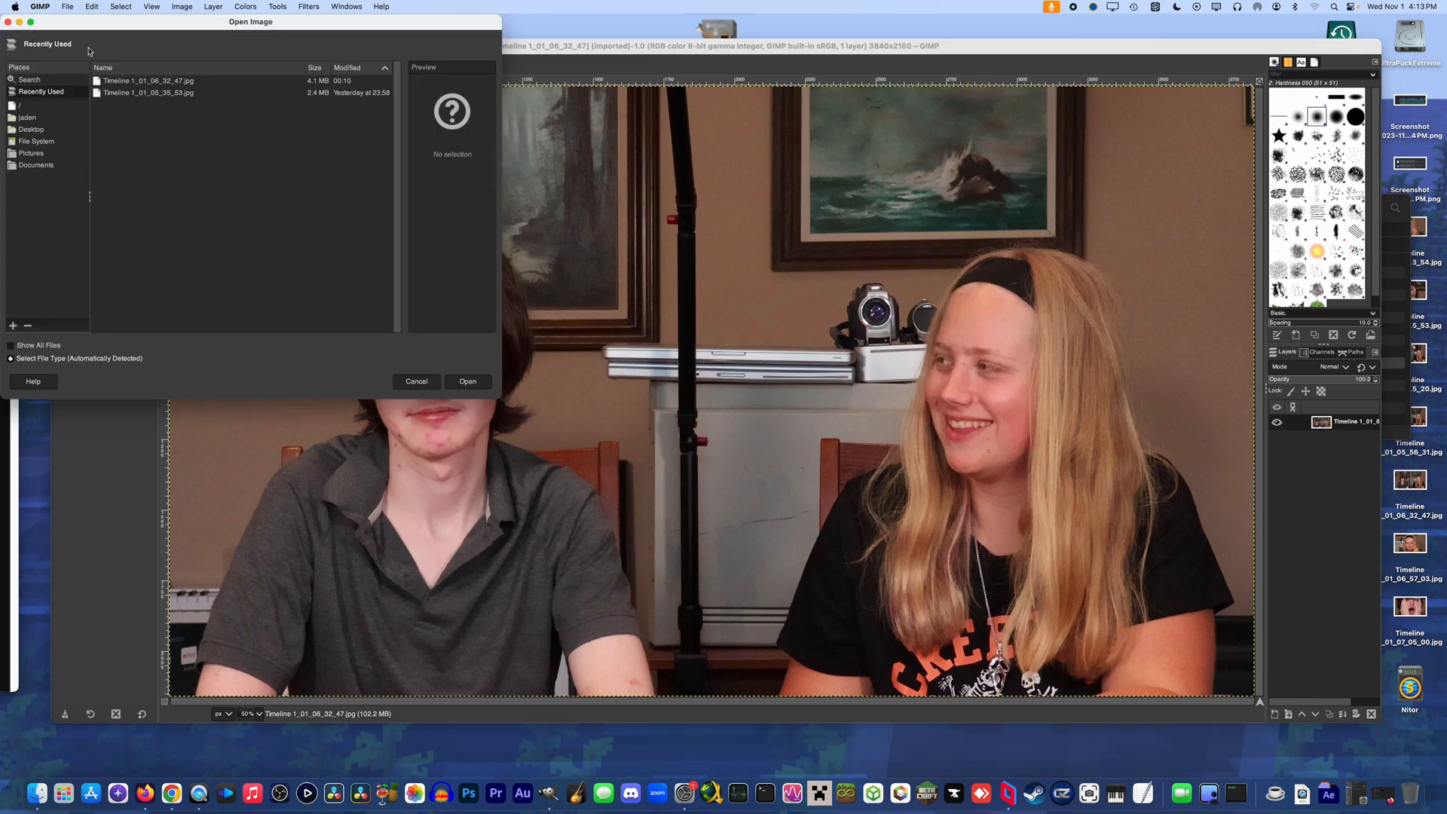
double_click(184, 203)
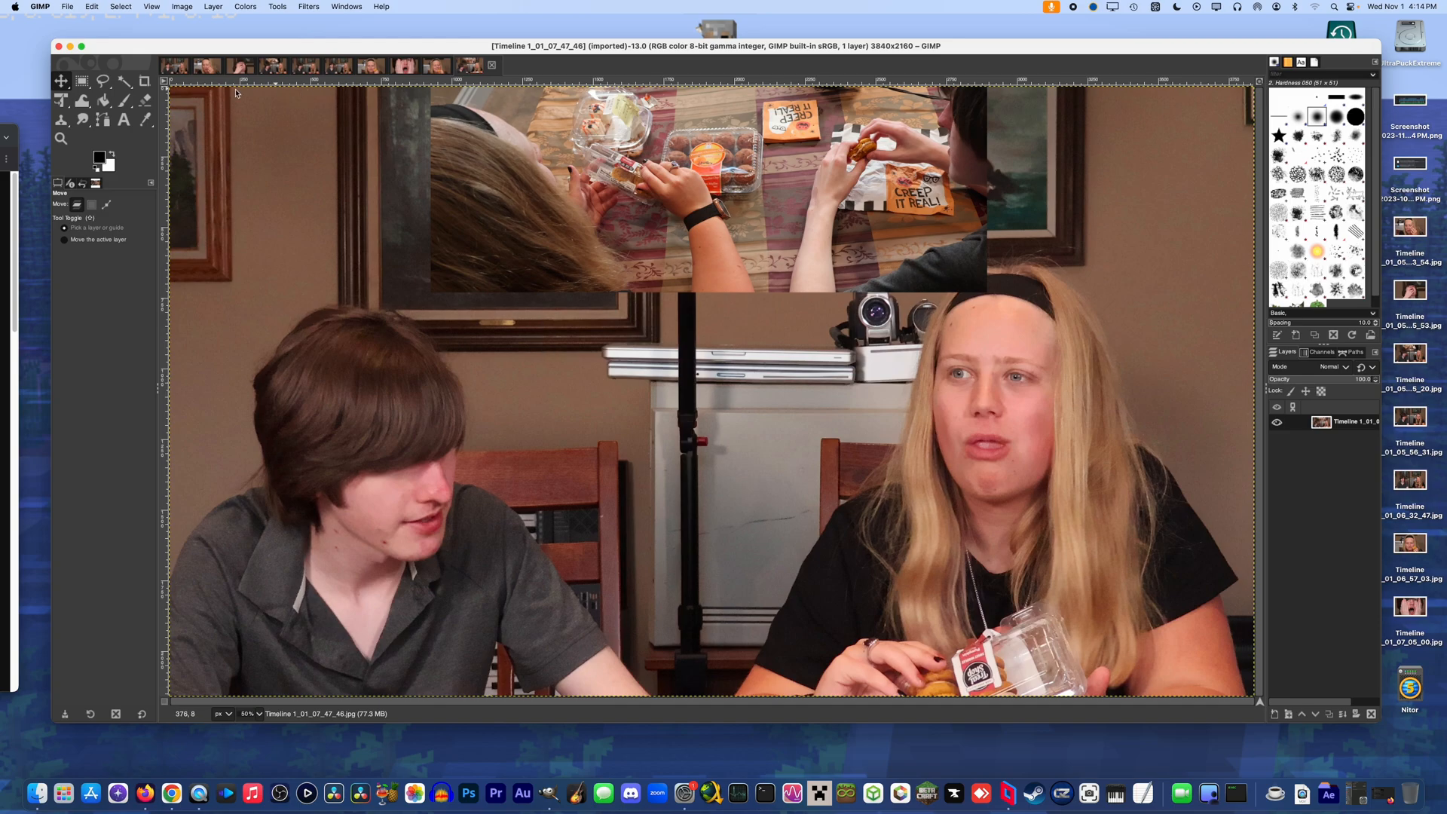
Look through the first open images and switch to Timeline 1_01_05_35_53
click(173, 68)
click(222, 71)
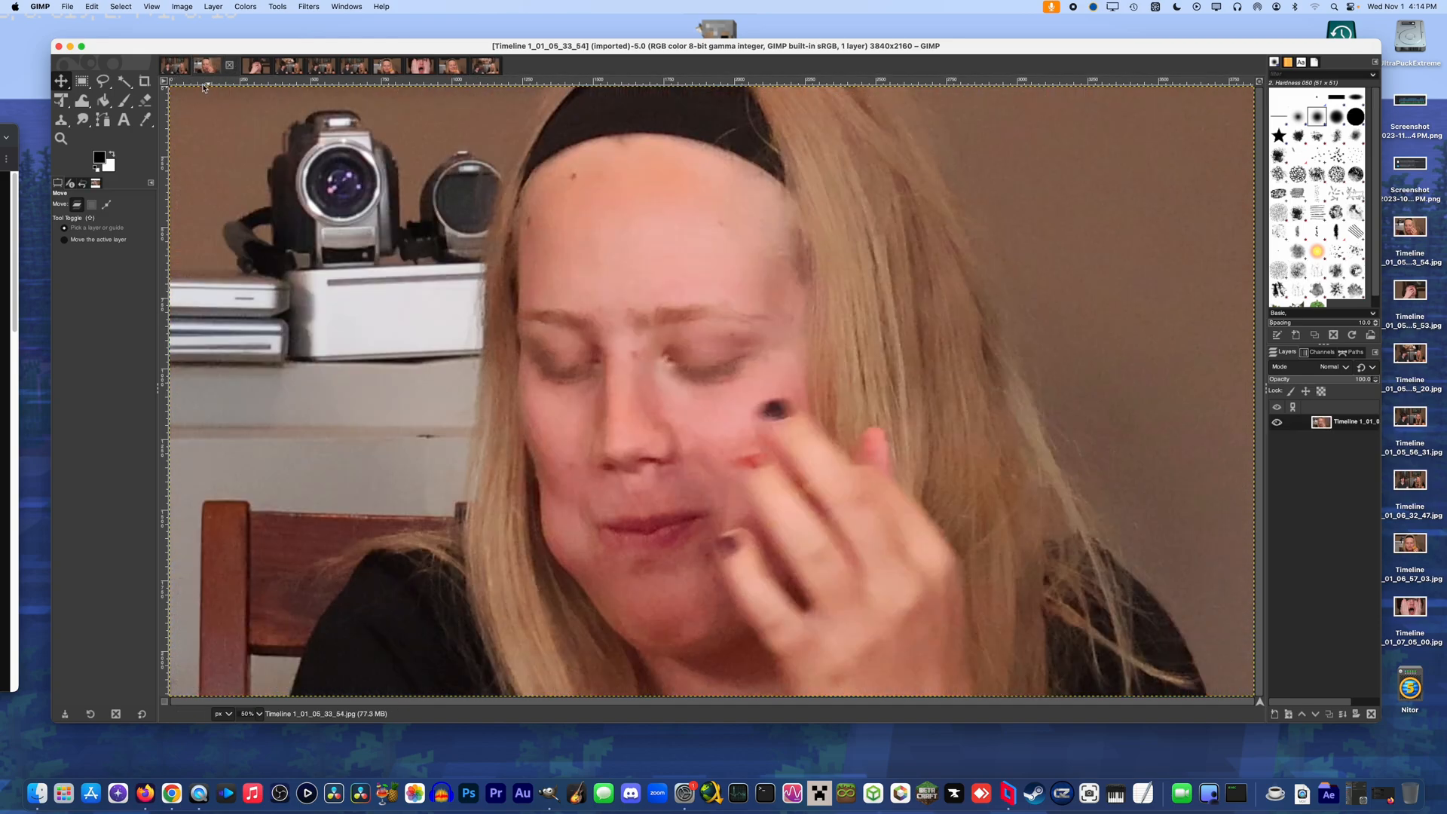
click(173, 67)
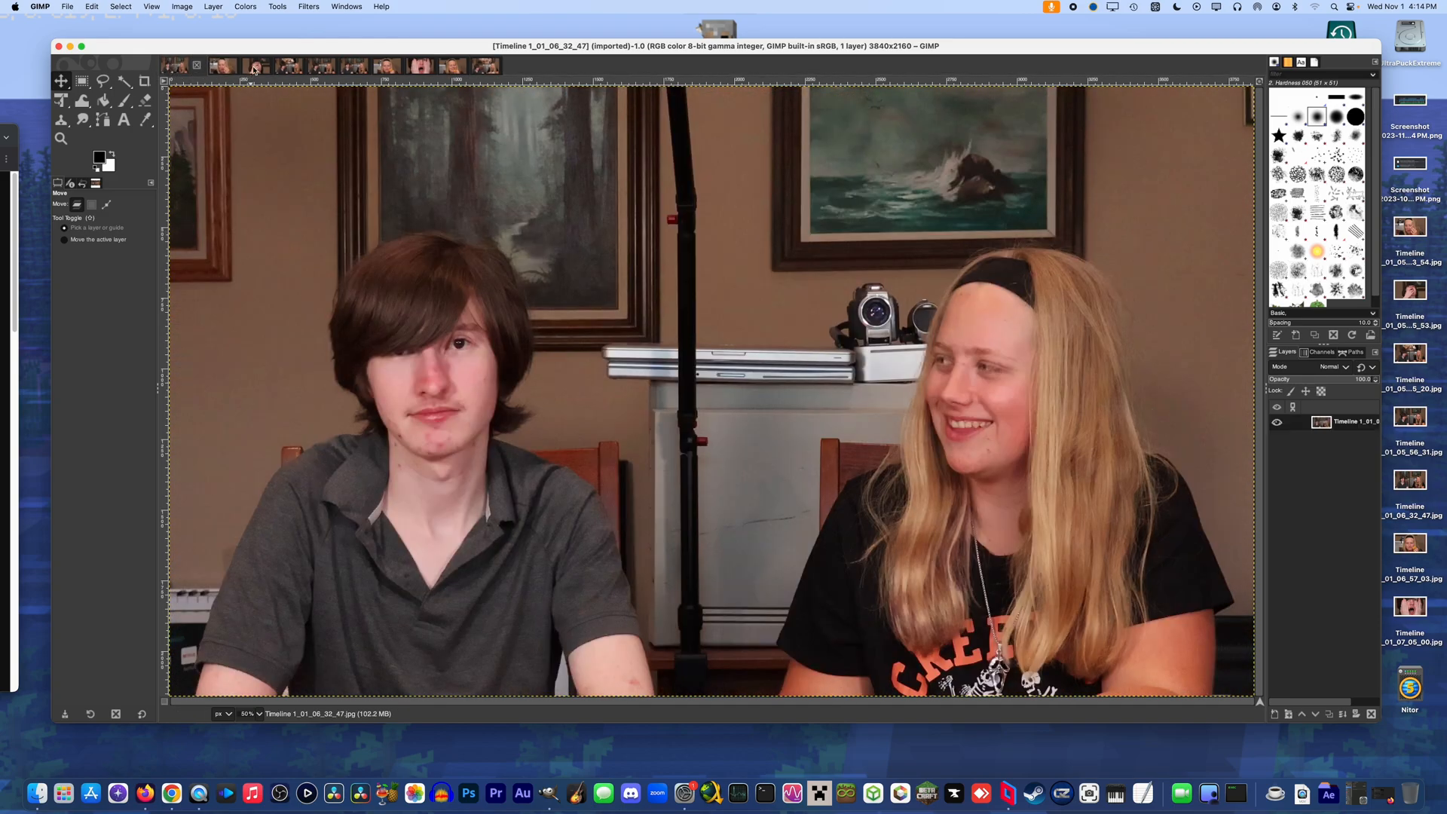
click(255, 68)
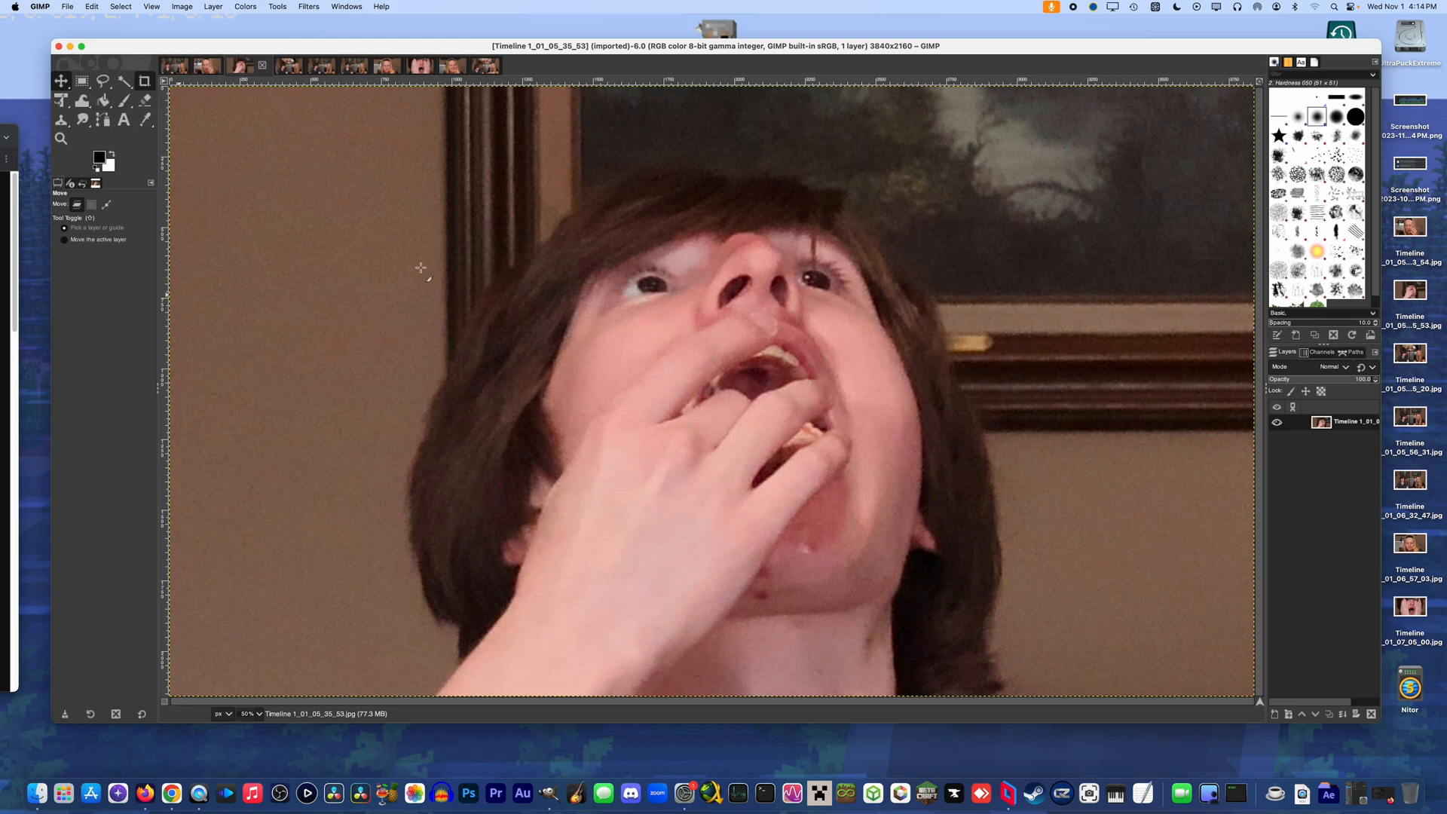
Crop Timeline 1_01_05_35_53 with a fixed 1:1 aspect ratio to about 2148 × 2148 px around the face
key(shift+c)
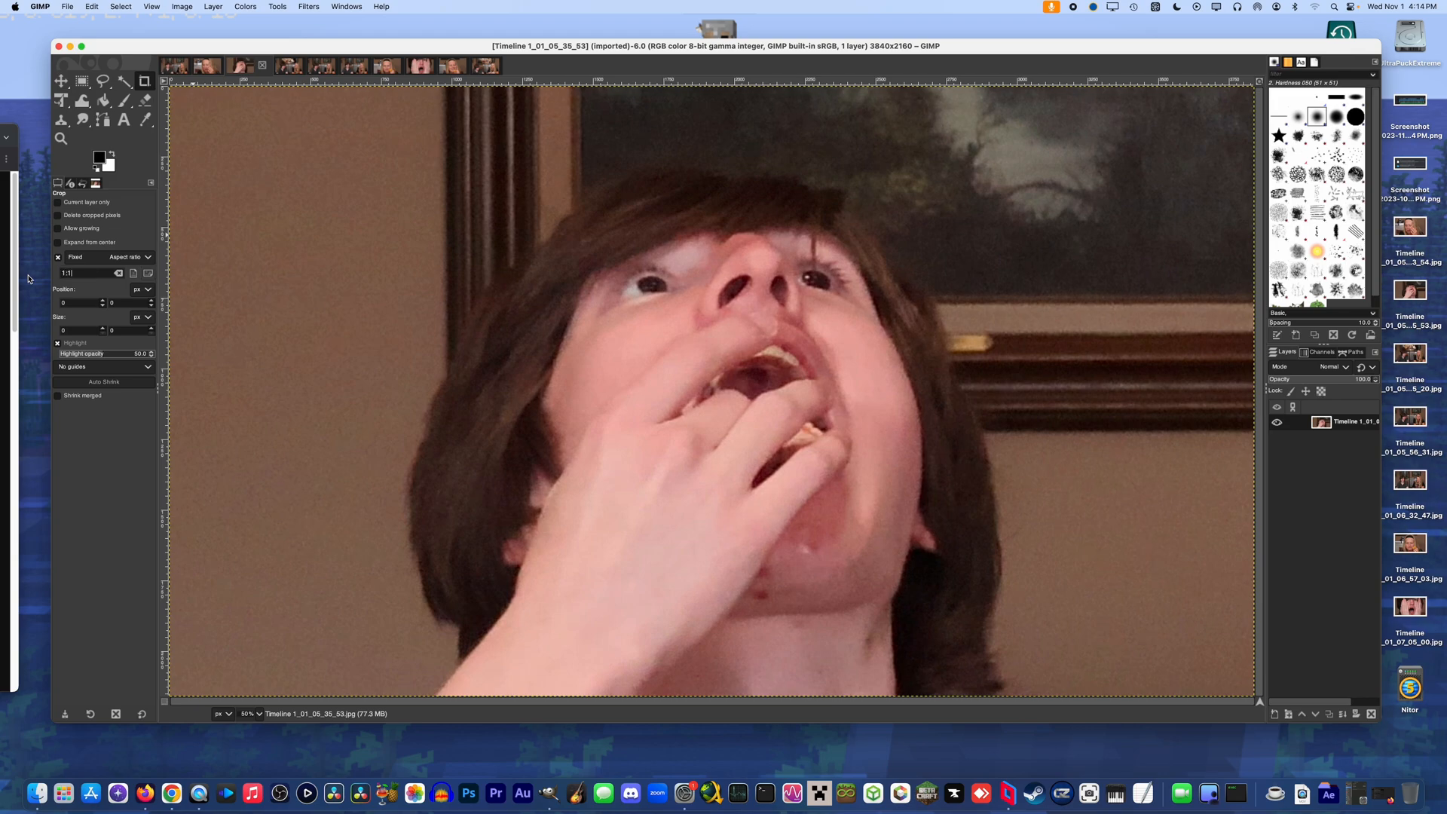
drag(449, 114, 1207, 658)
key(Escape)
drag(414, 88, 1243, 574)
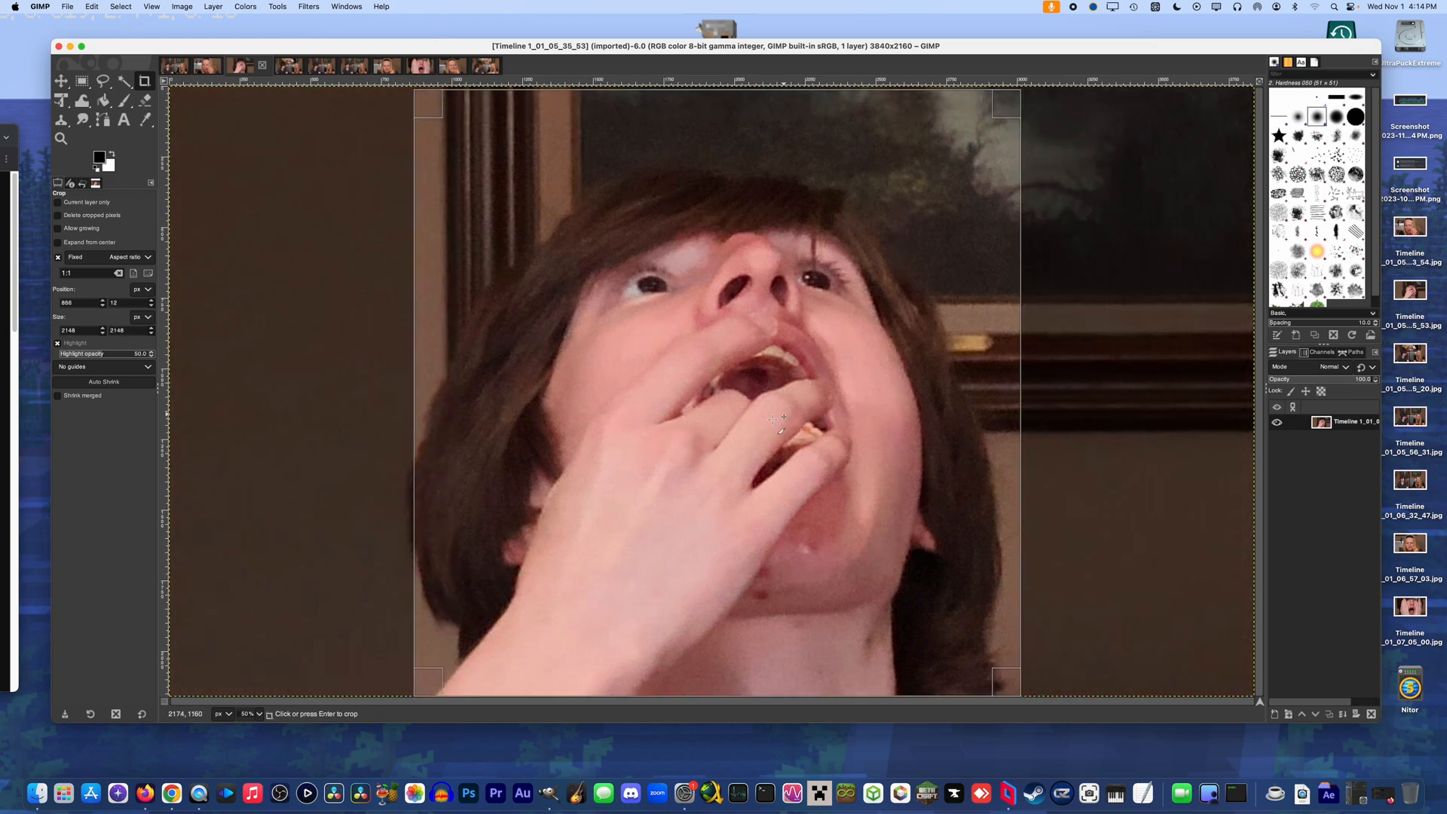
click(771, 409)
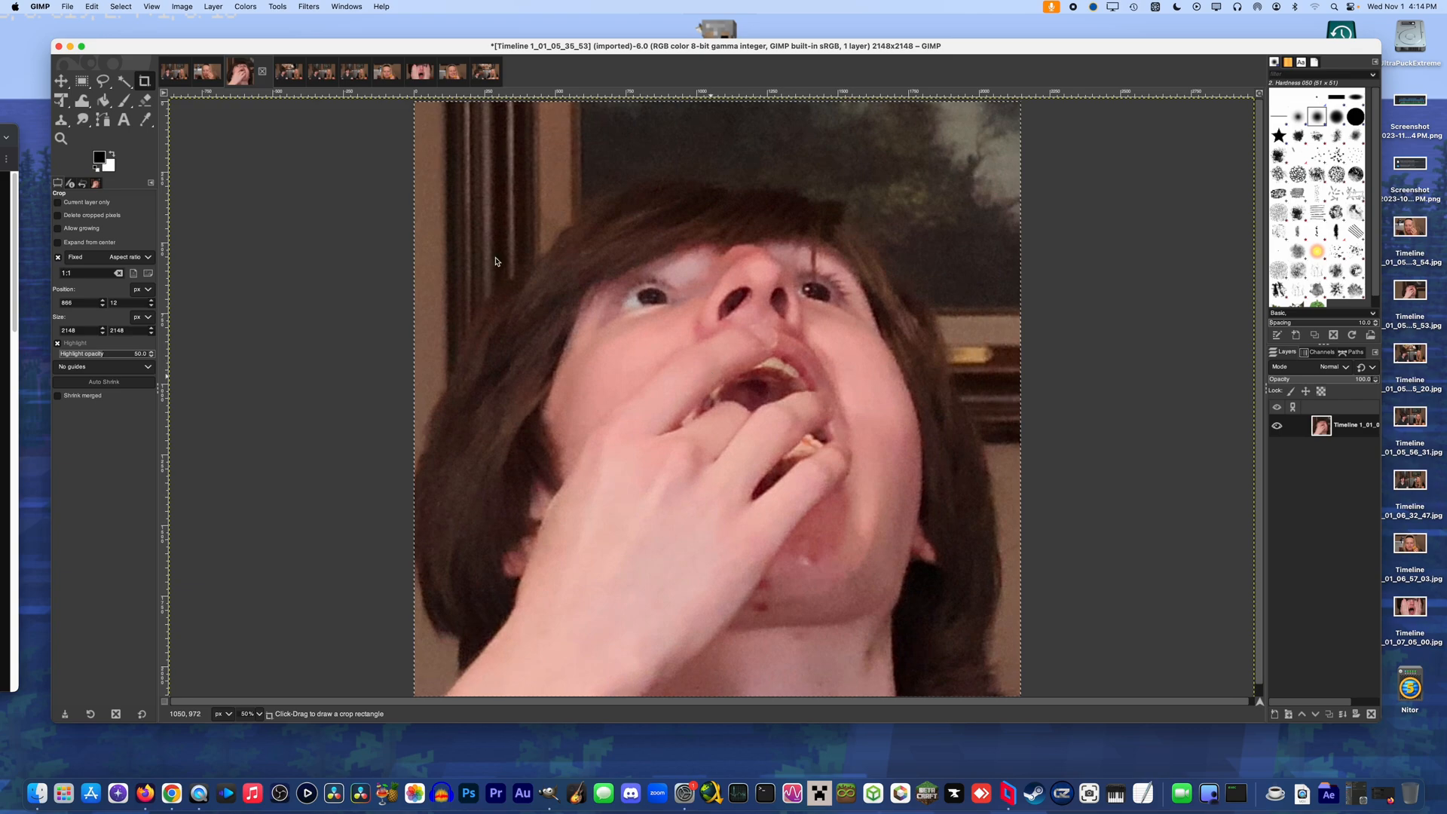
Paste the square face close-up into Timeline 1_01_06_32_47 and shrink it between the two people with Unified Transform
click(175, 71)
key(super+v)
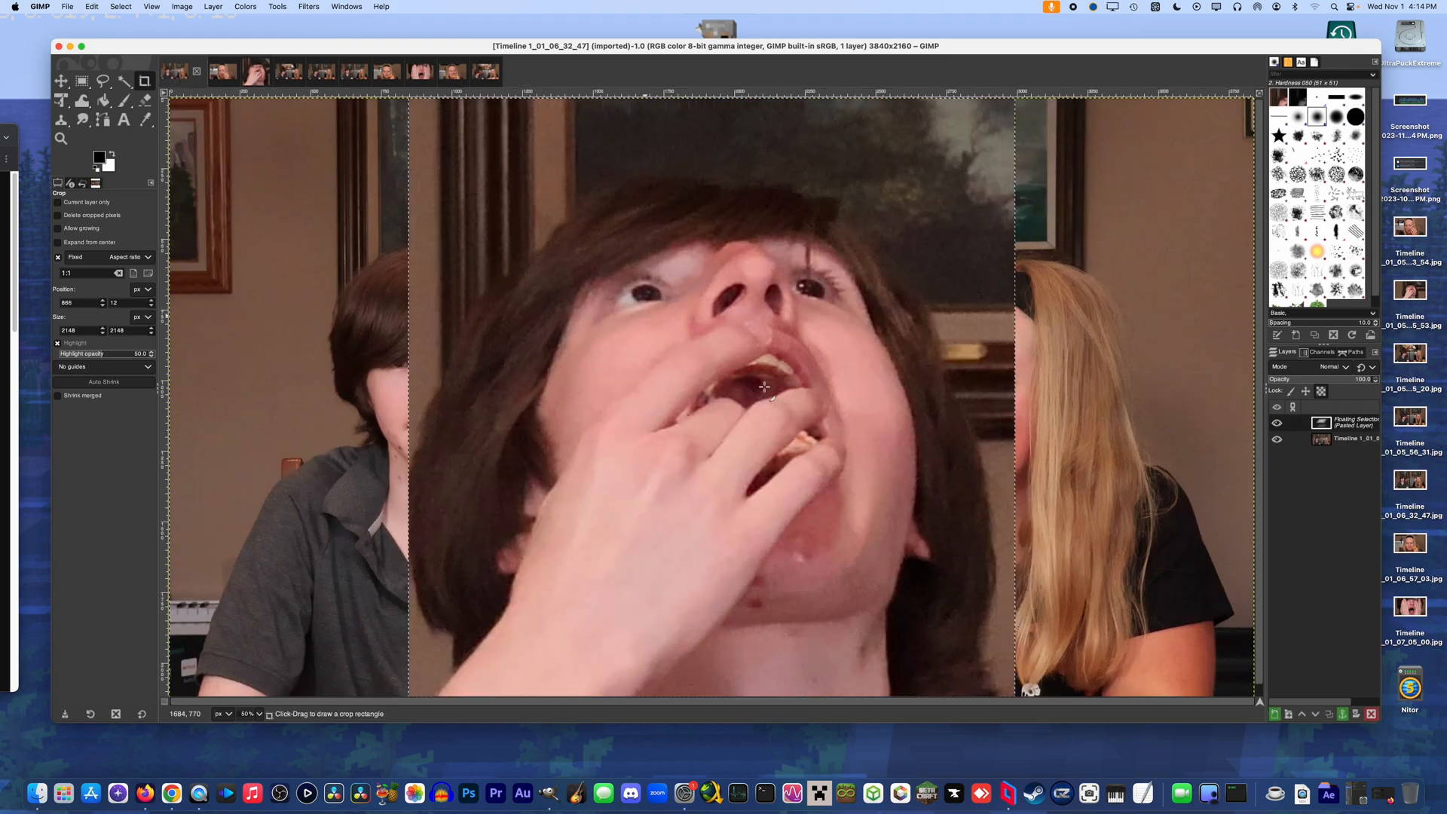
click(62, 101)
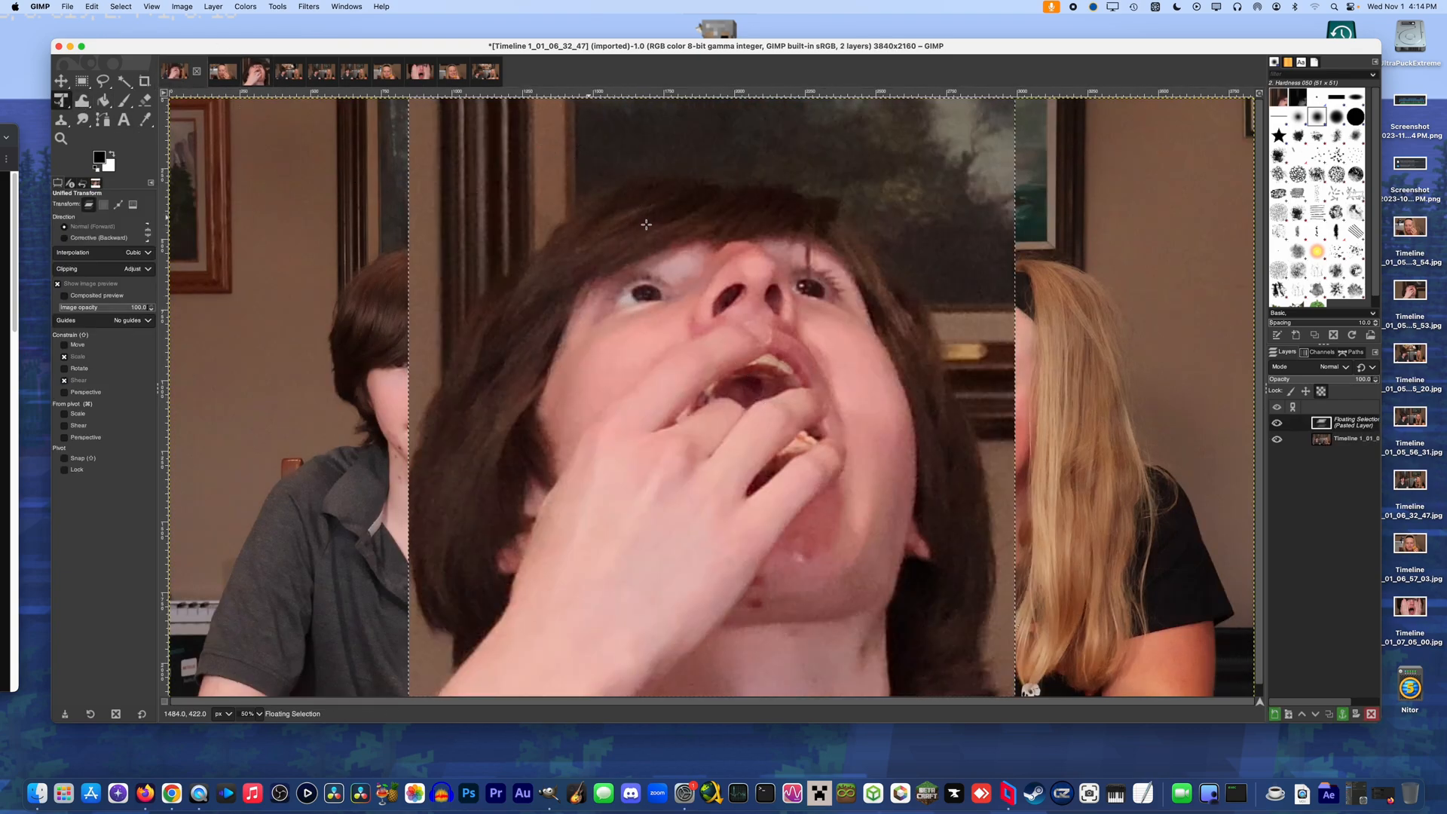
click(410, 110)
drag(407, 106, 660, 219)
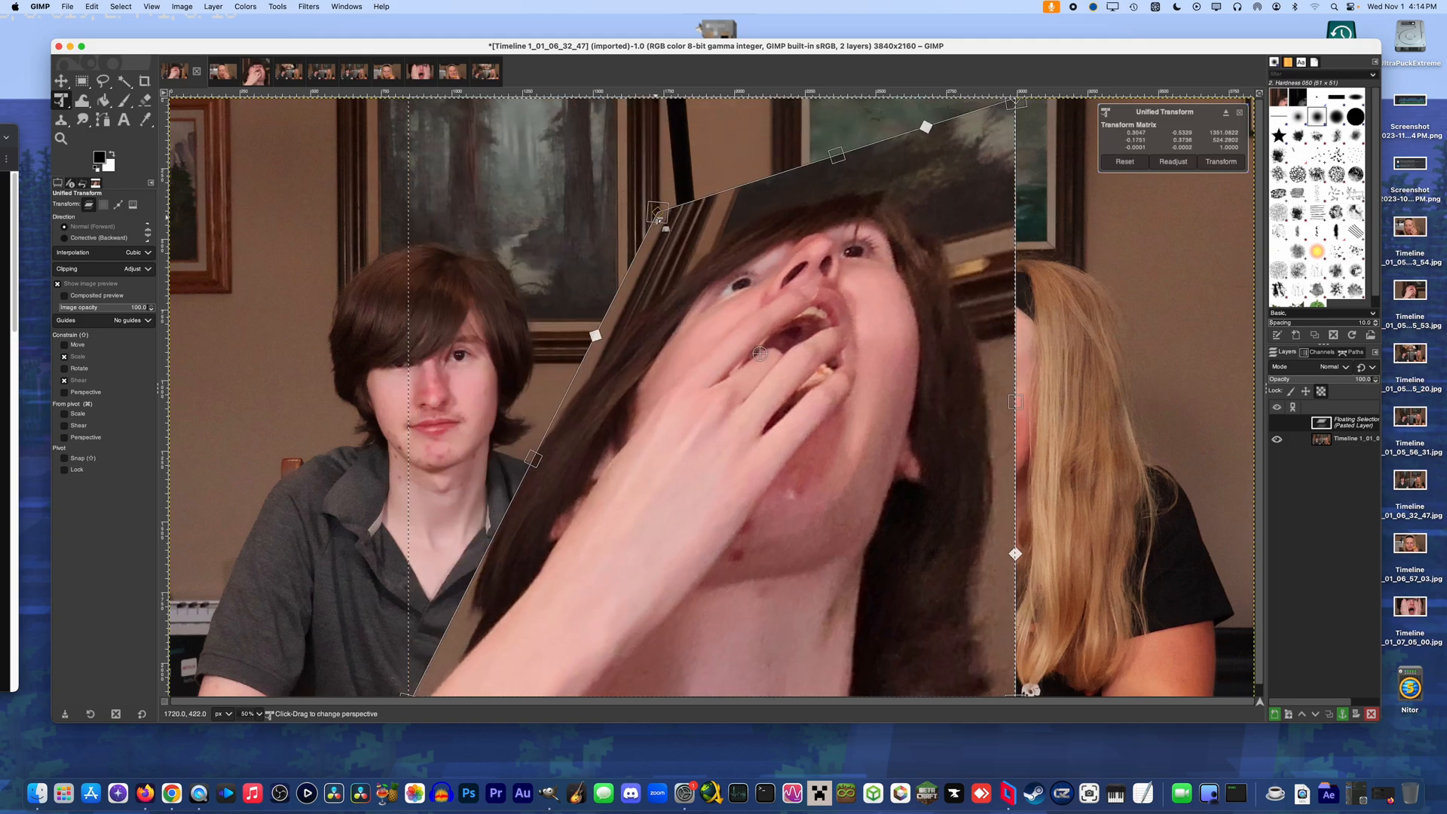
key(super+z)
drag(697, 120, 697, 347)
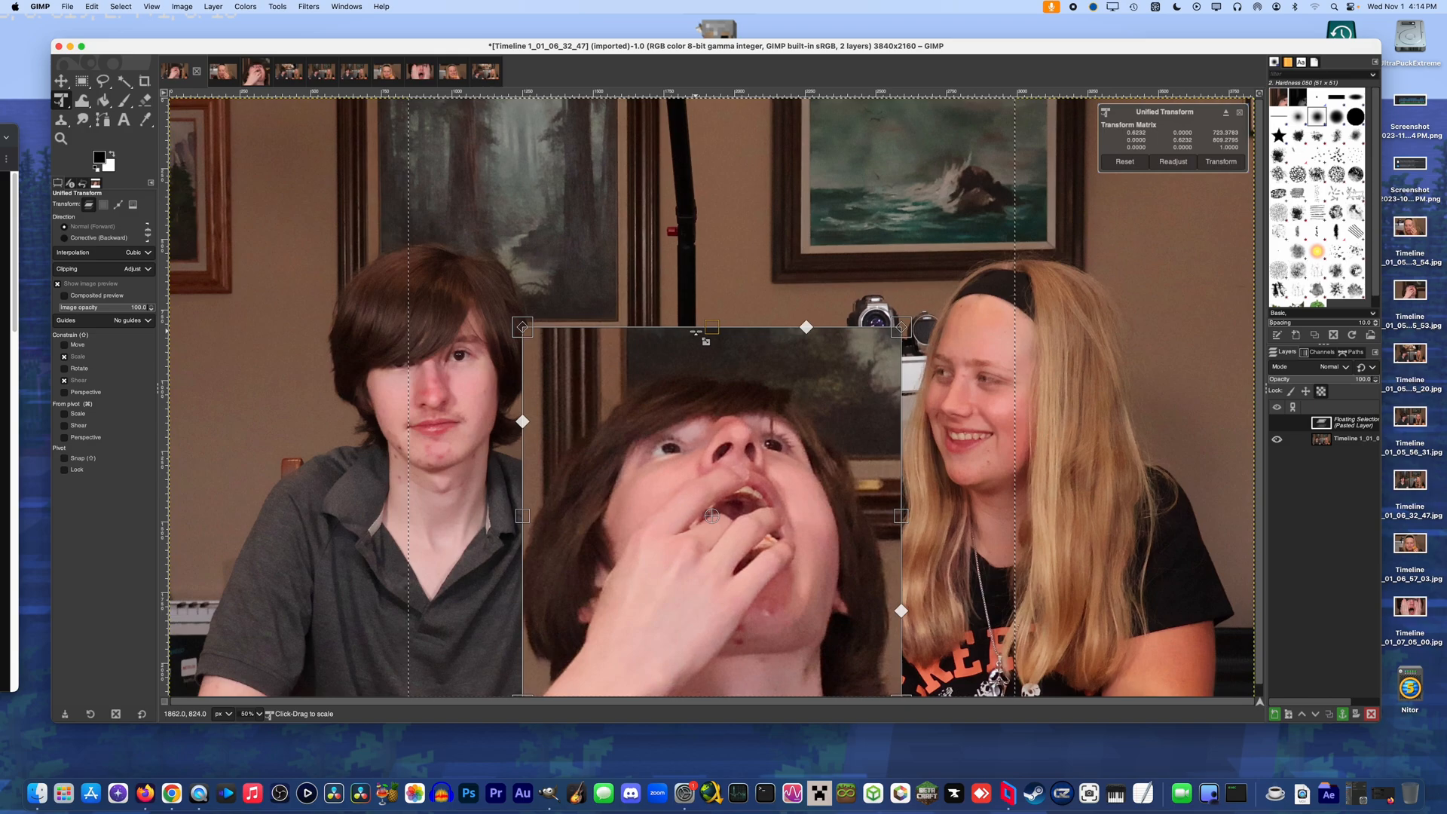
key(Return)
Try to transform the pasted close-up further, and undo both its scaling and the paste
key(shift+c)
key(shift+t)
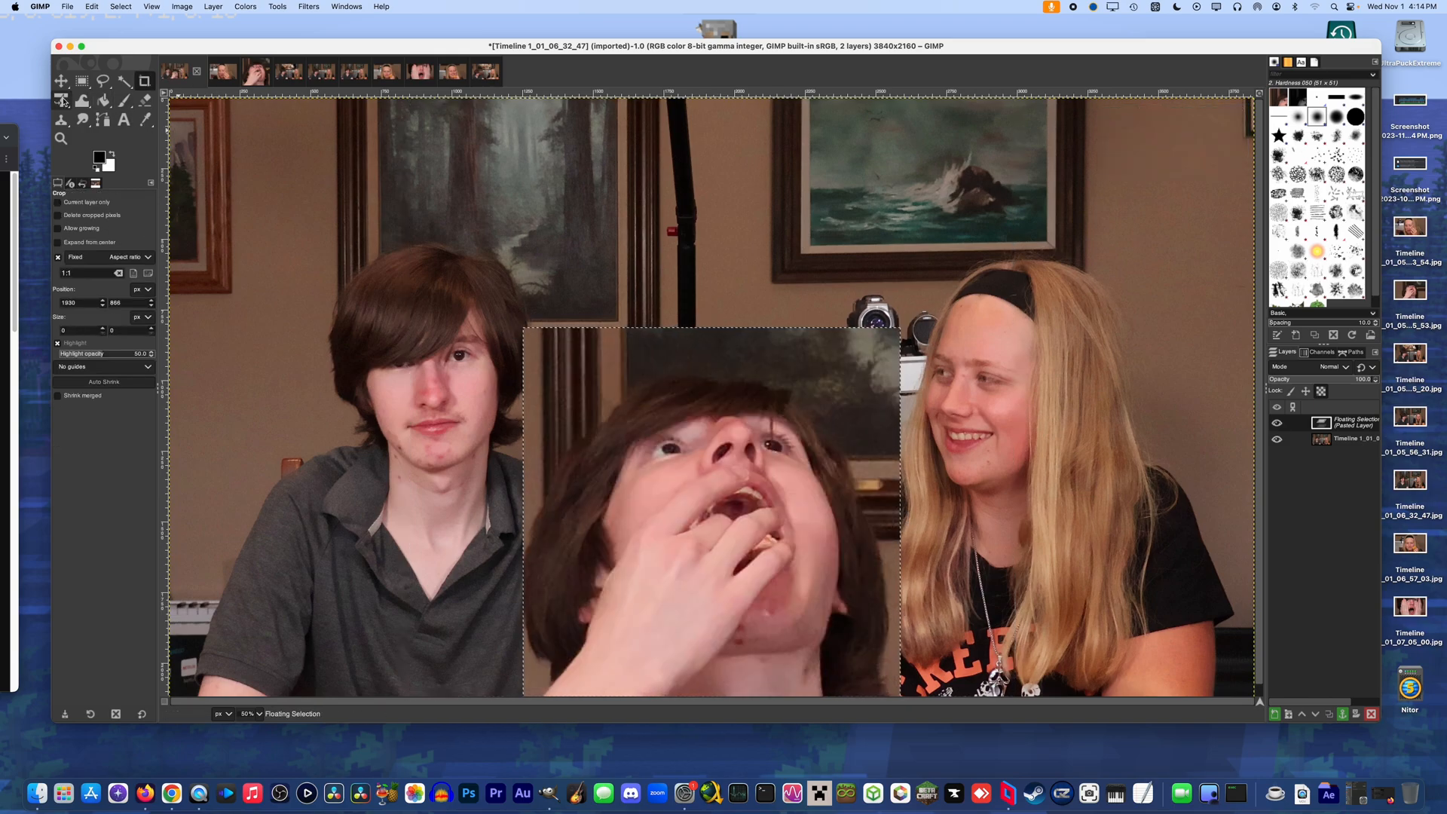
click(712, 339)
mouse_move(711, 332)
mouse_down()
mouse_move(714, 353)
mouse_move(718, 338)
mouse_up()
key(super+z)
key(super+z)
key(Return)
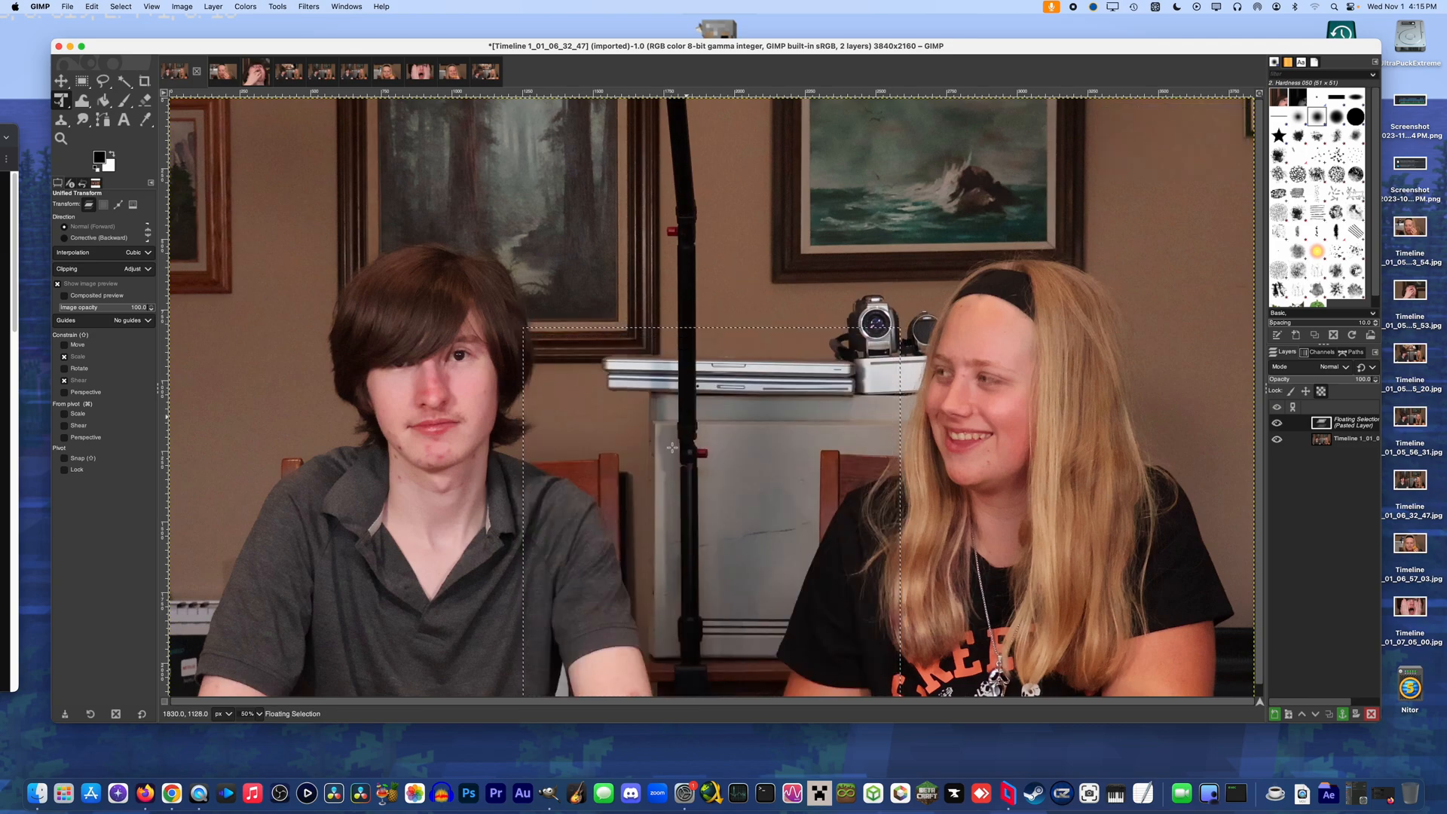
click(61, 82)
click(62, 101)
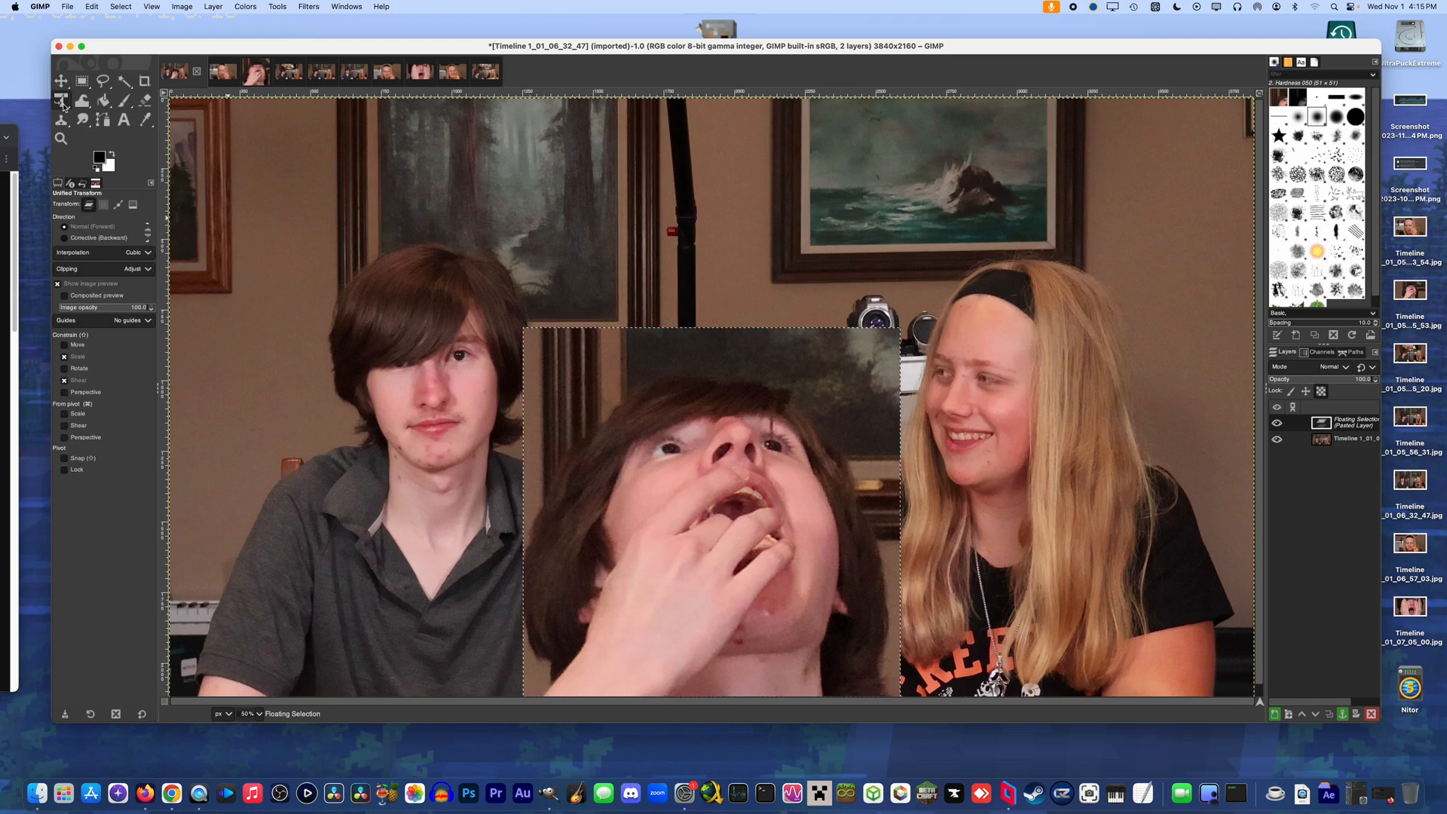
key(super+z)
key(super+z)
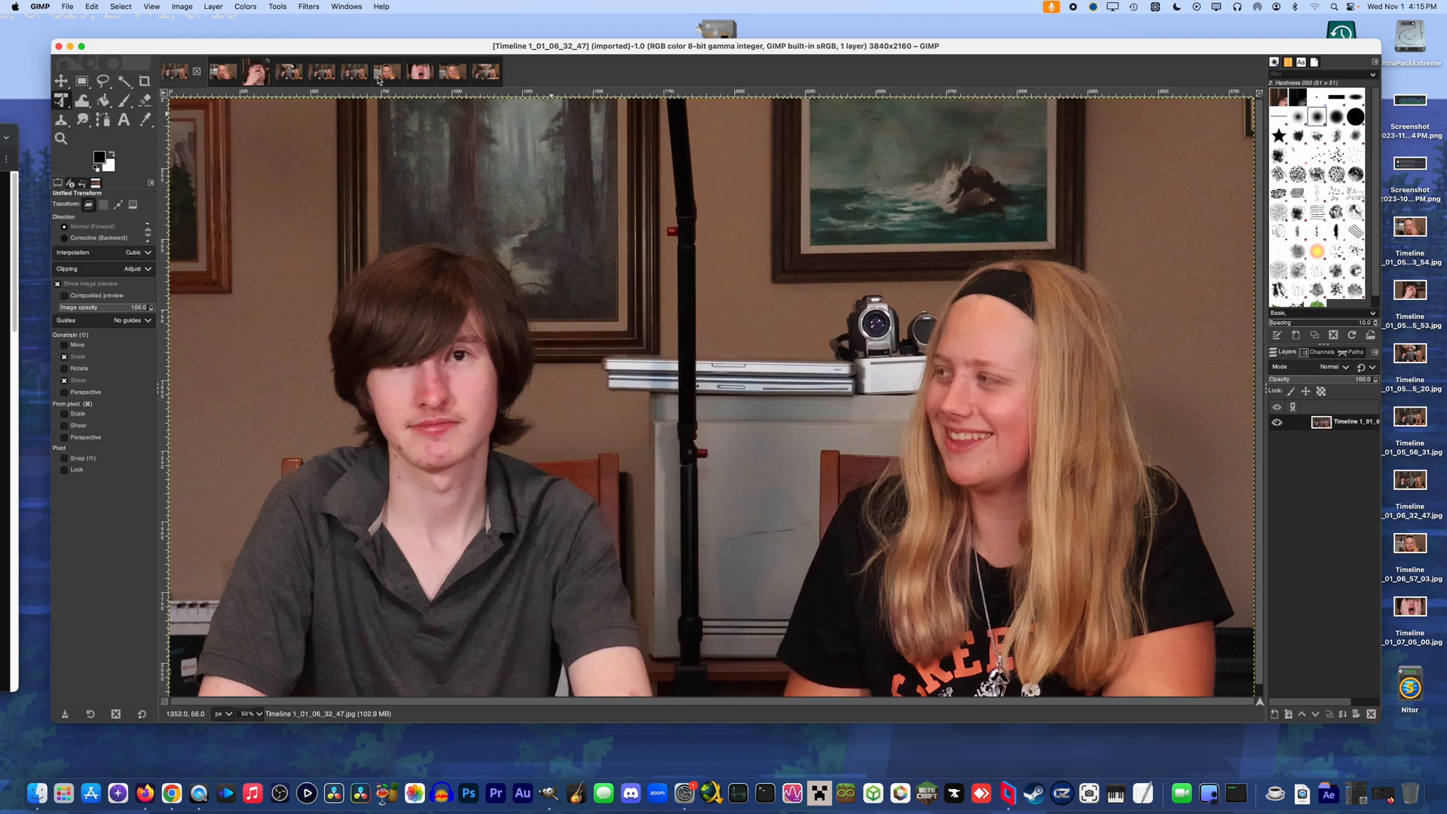
Crop the close-up in Timeline 1_01_05_35_53 more tightly around the face, to a square of about 1932 × 1932 px
click(256, 73)
click(145, 80)
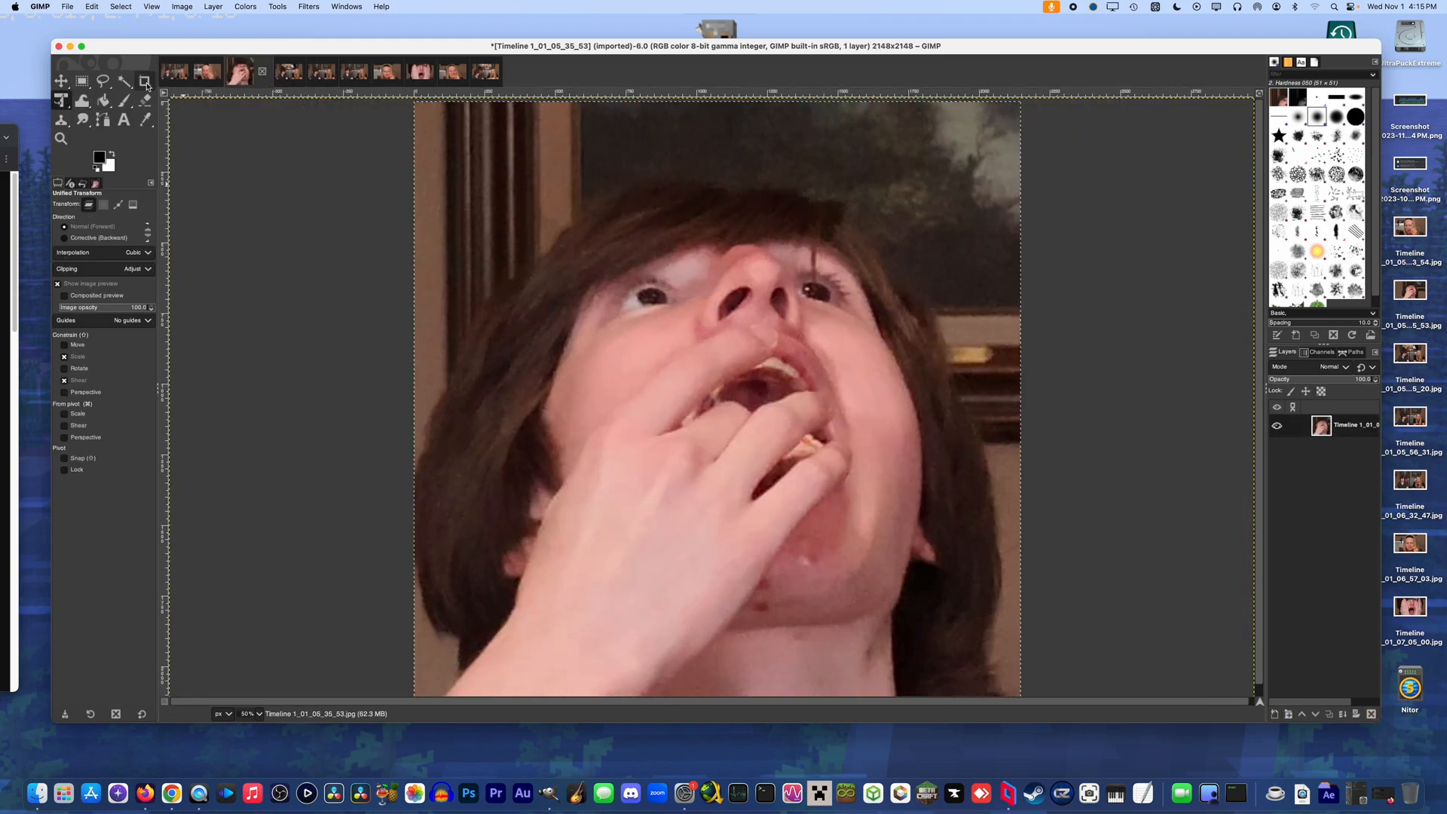
drag(428, 126, 1105, 641)
drag(676, 330, 682, 330)
drag(452, 133, 530, 212)
drag(700, 266, 661, 239)
drag(955, 657, 995, 688)
drag(854, 567, 842, 564)
key(Return)
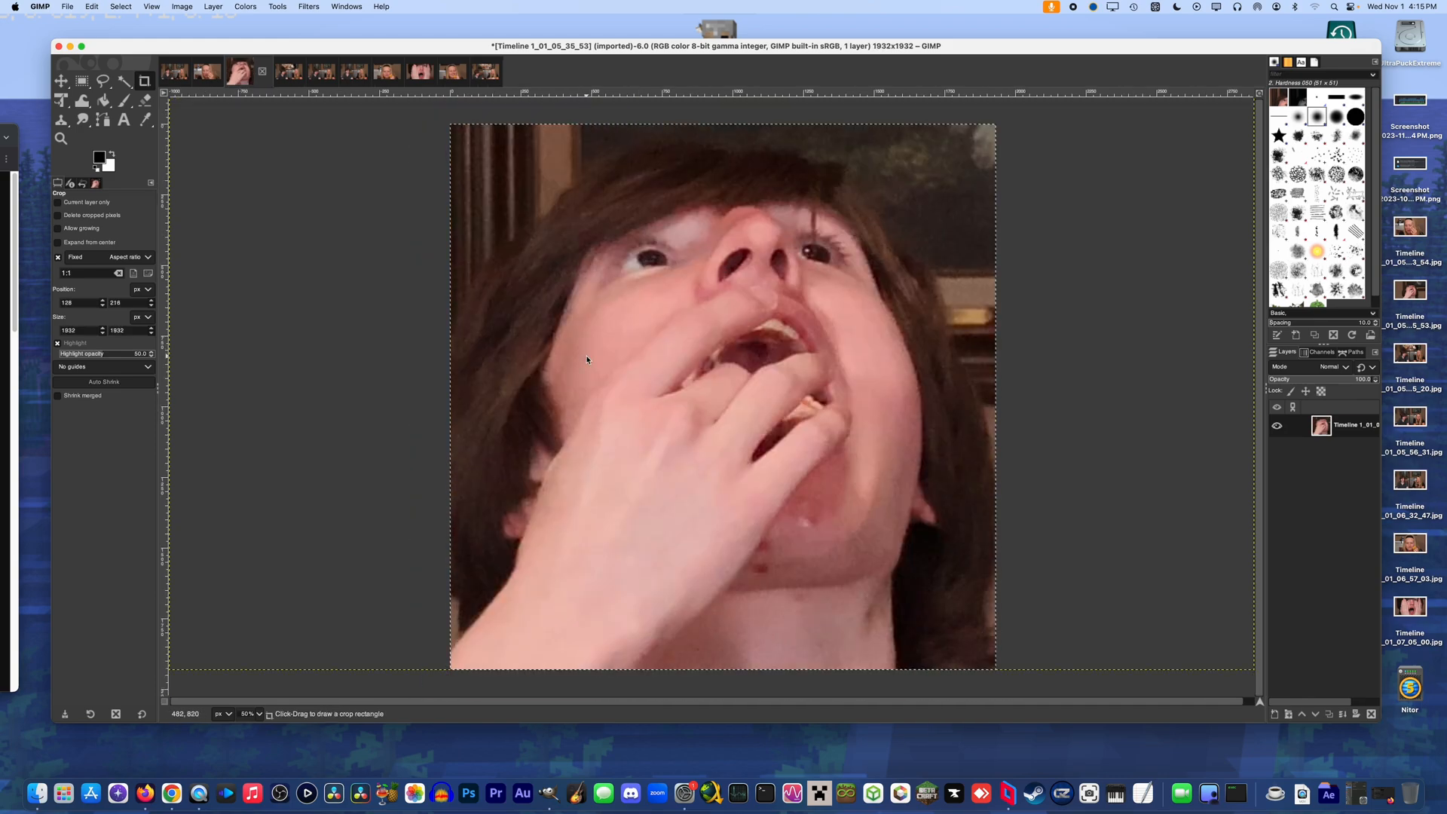
Copy the tightly cropped face close-up and bring up the Timeline 1_01_06_32_47 image
key(ctrl+c)
click(175, 71)
key(ctrl+v)
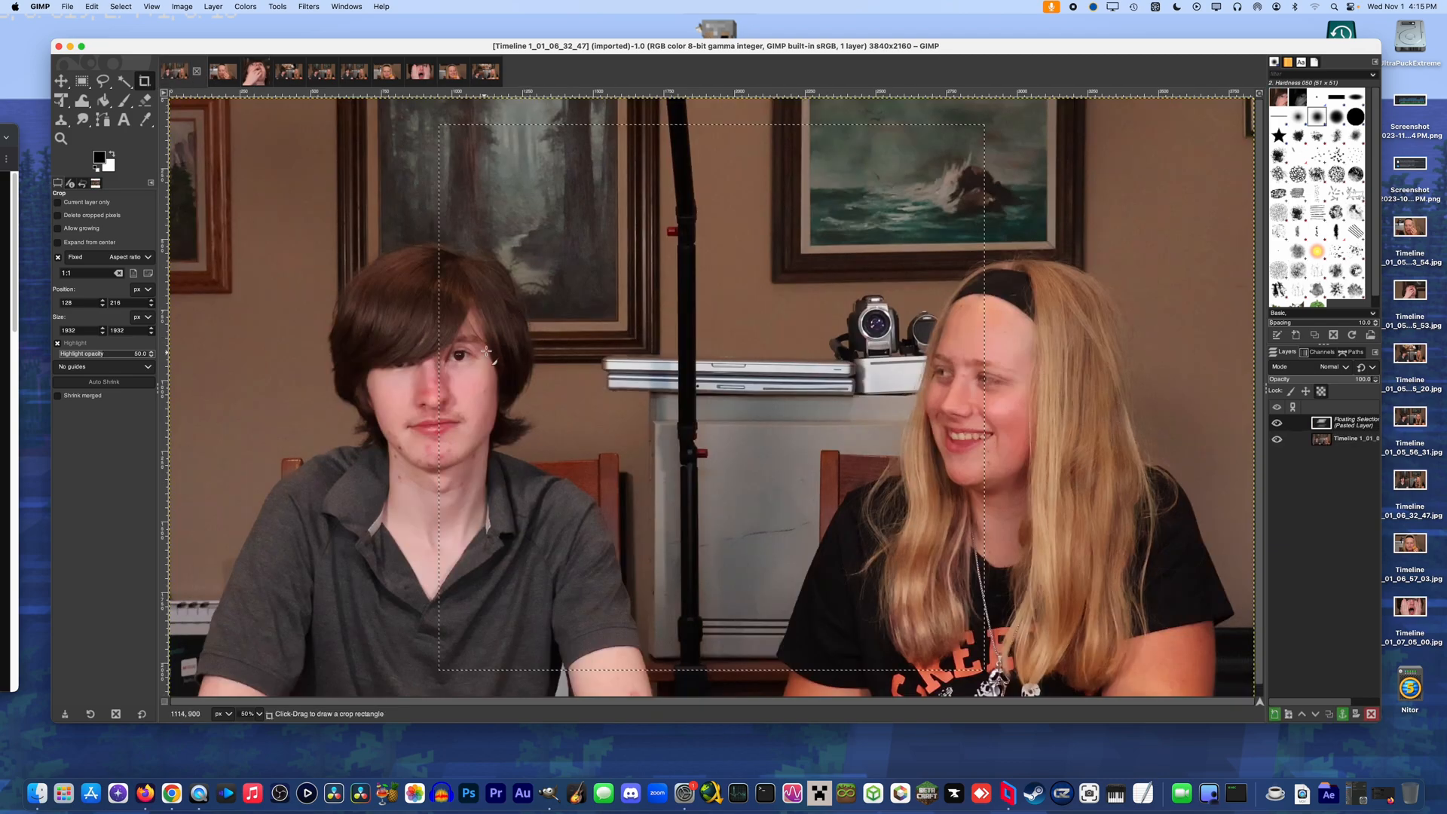
key(shift+t)
click(722, 144)
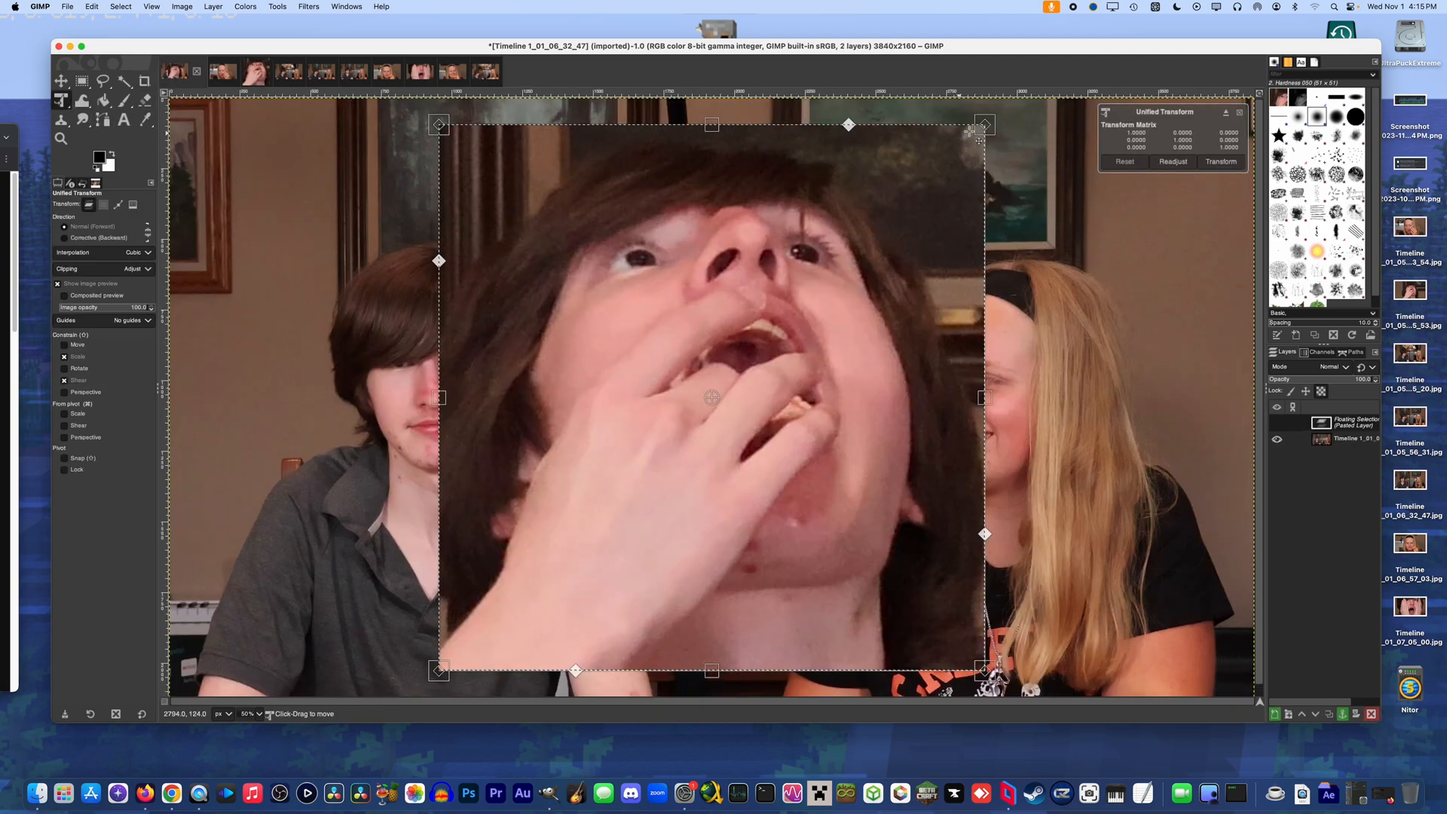
drag(712, 133, 724, 272)
drag(530, 340, 519, 305)
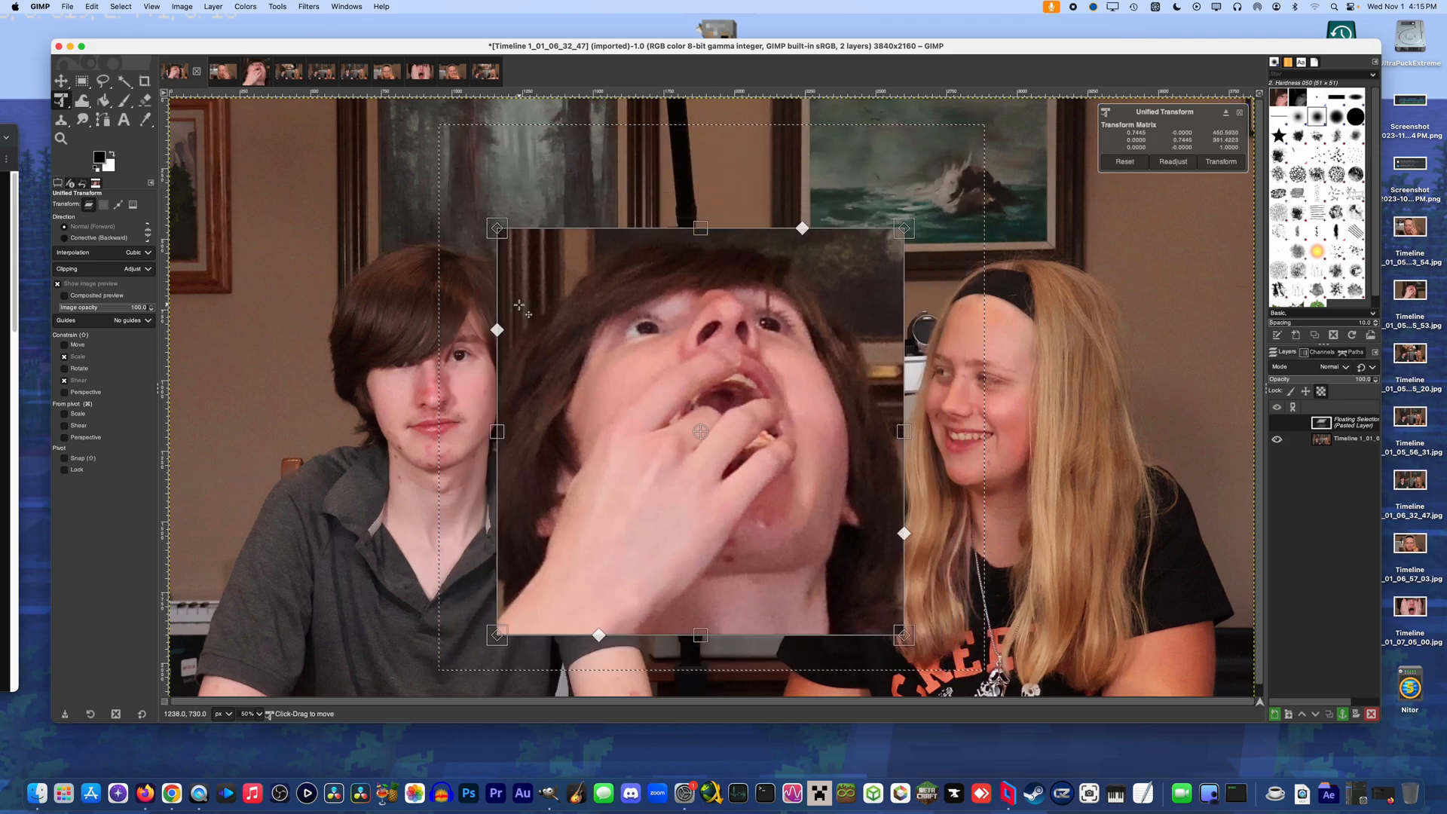
key(Escape)
key(ctrl+z)
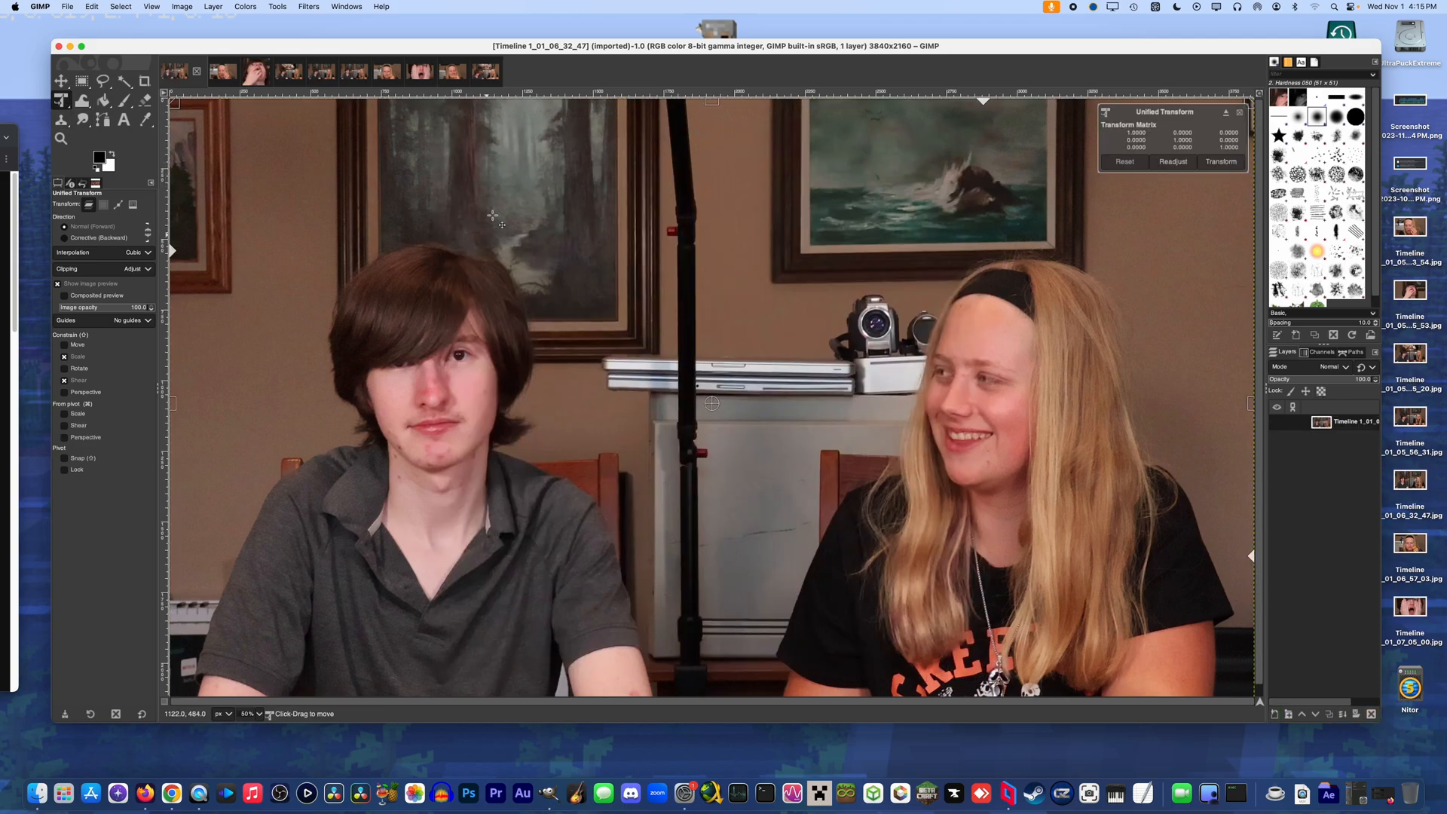
Enlarge the two-person background layer to about 118% with Unified Transform, and reposition it so both people fill the frame
drag(711, 72, 718, 3)
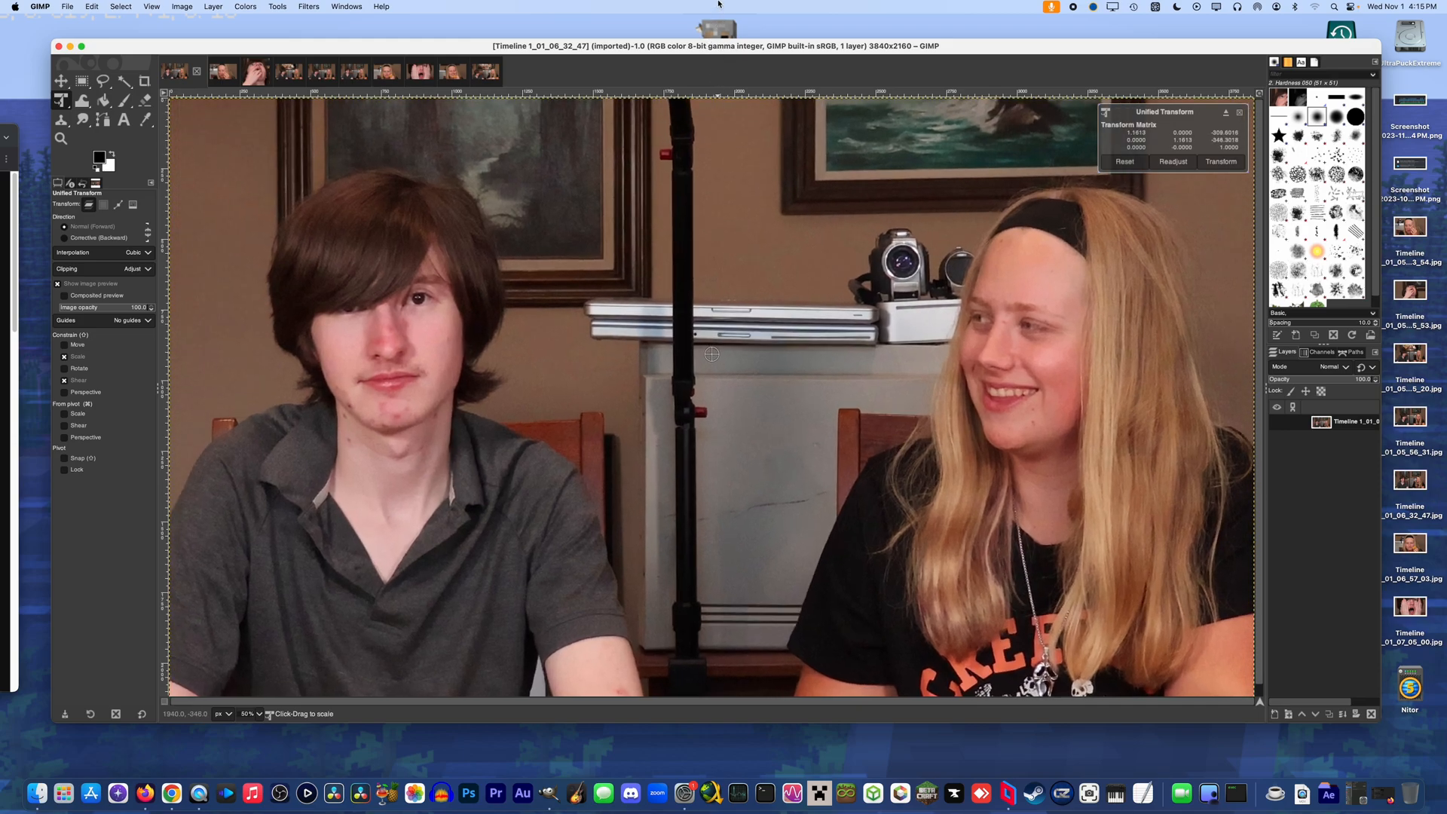
drag(728, 497, 725, 535)
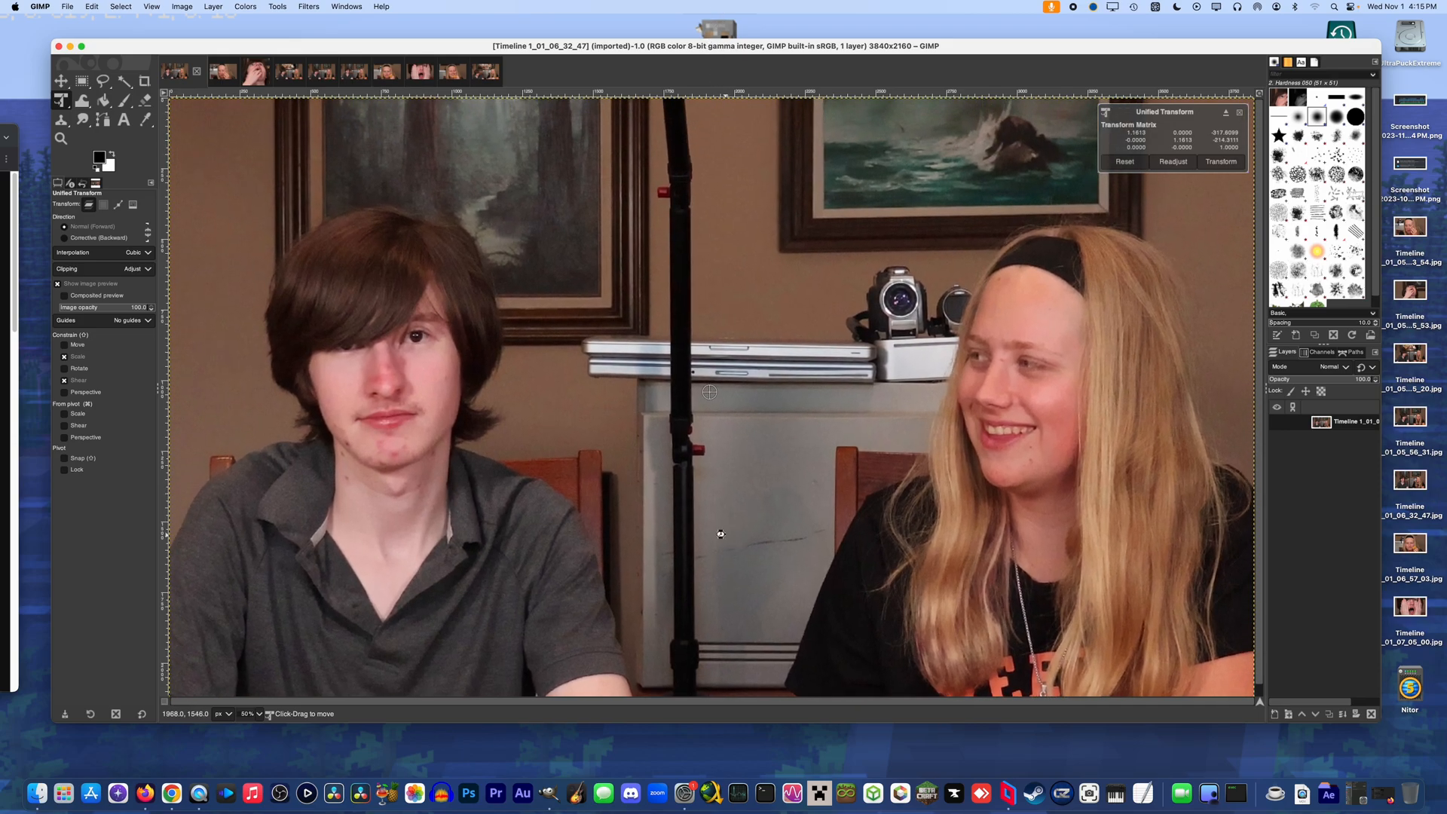
key(Return)
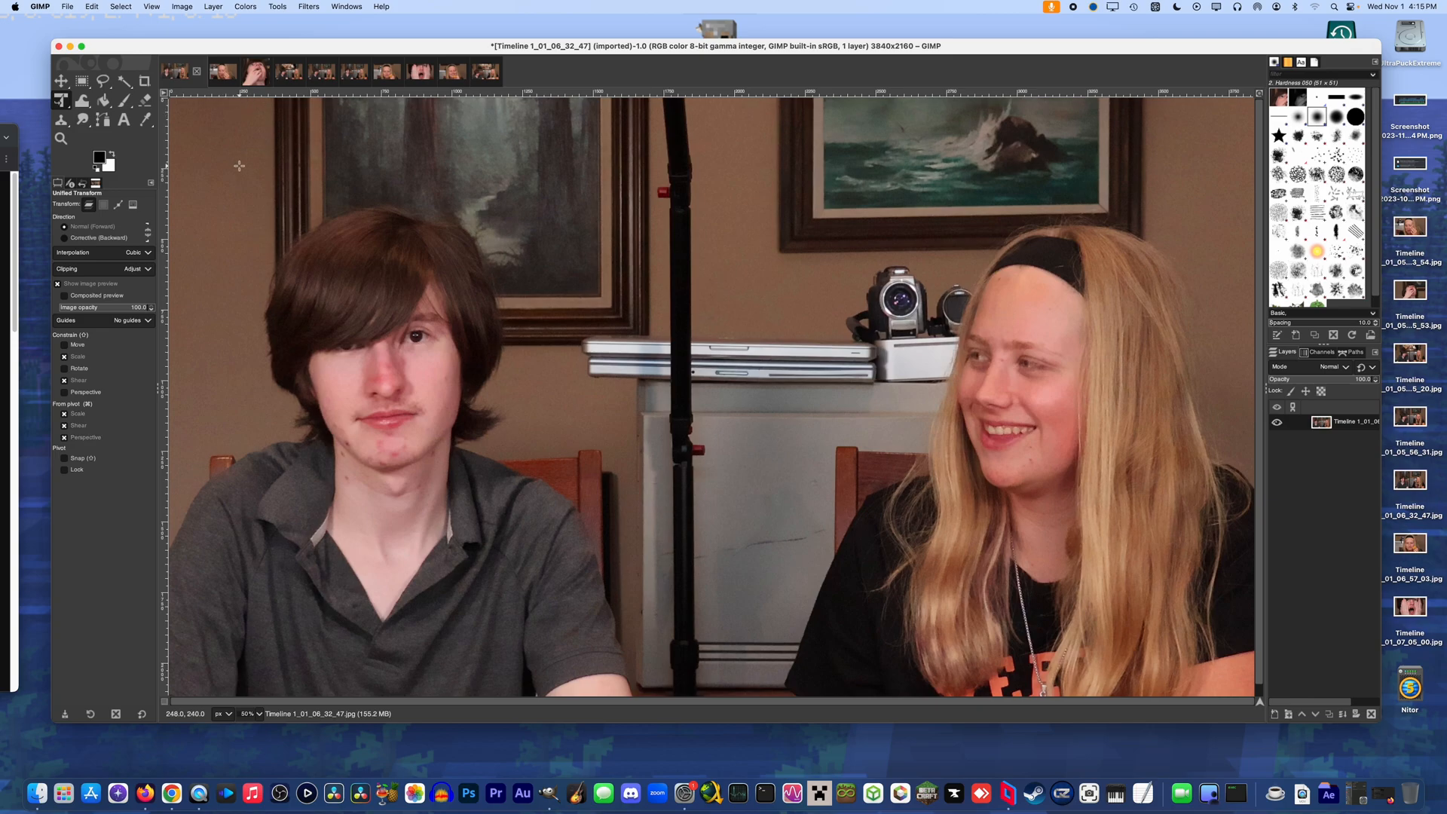
Paste the face close-up, shrink it to about 63% with Unified Transform, and place it between the two people at the canvas's upper edge
key(super+v)
click(715, 128)
drag(715, 128, 728, 283)
drag(710, 530, 720, 349)
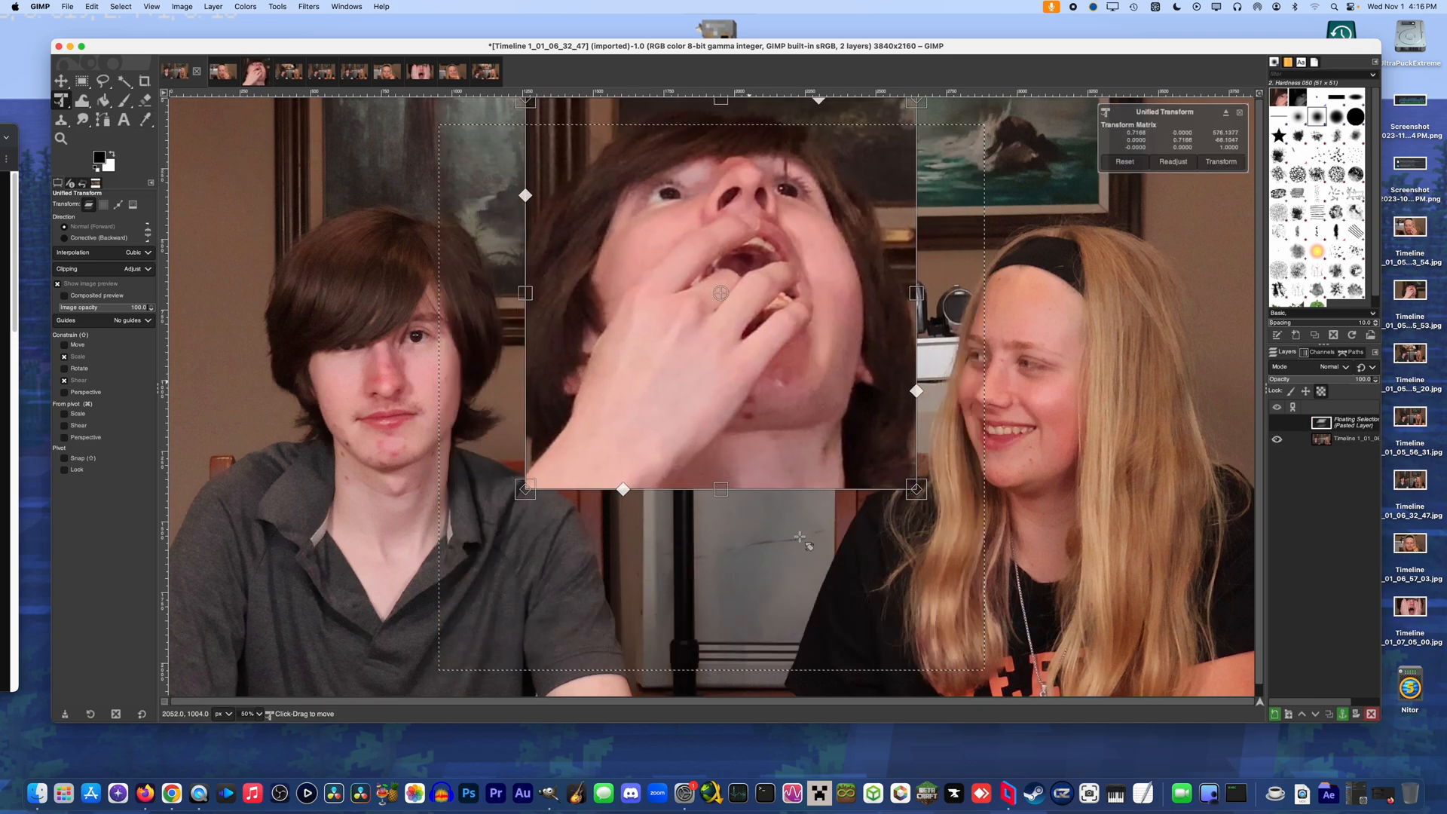
drag(720, 489, 718, 378)
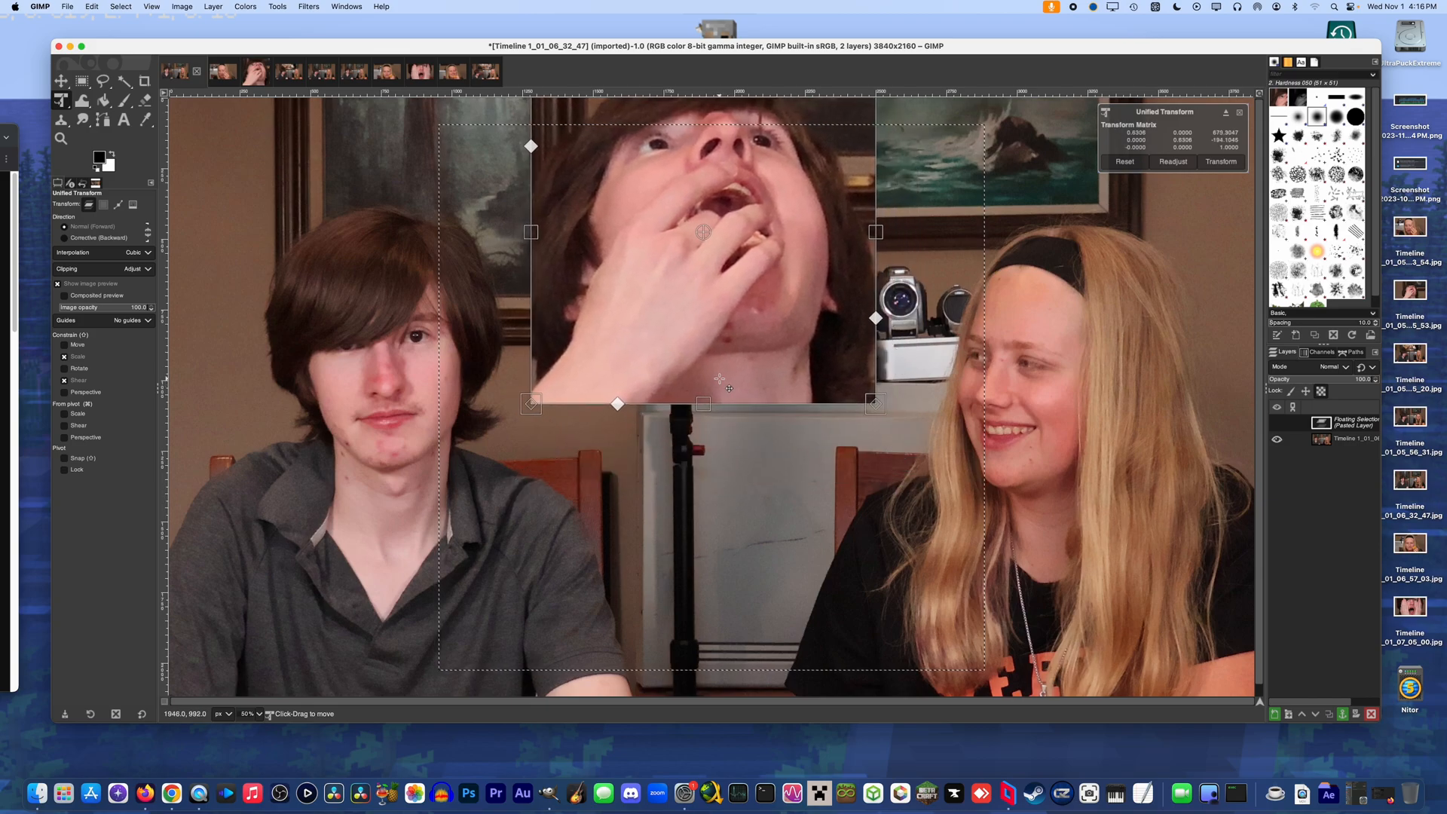
key(Return)
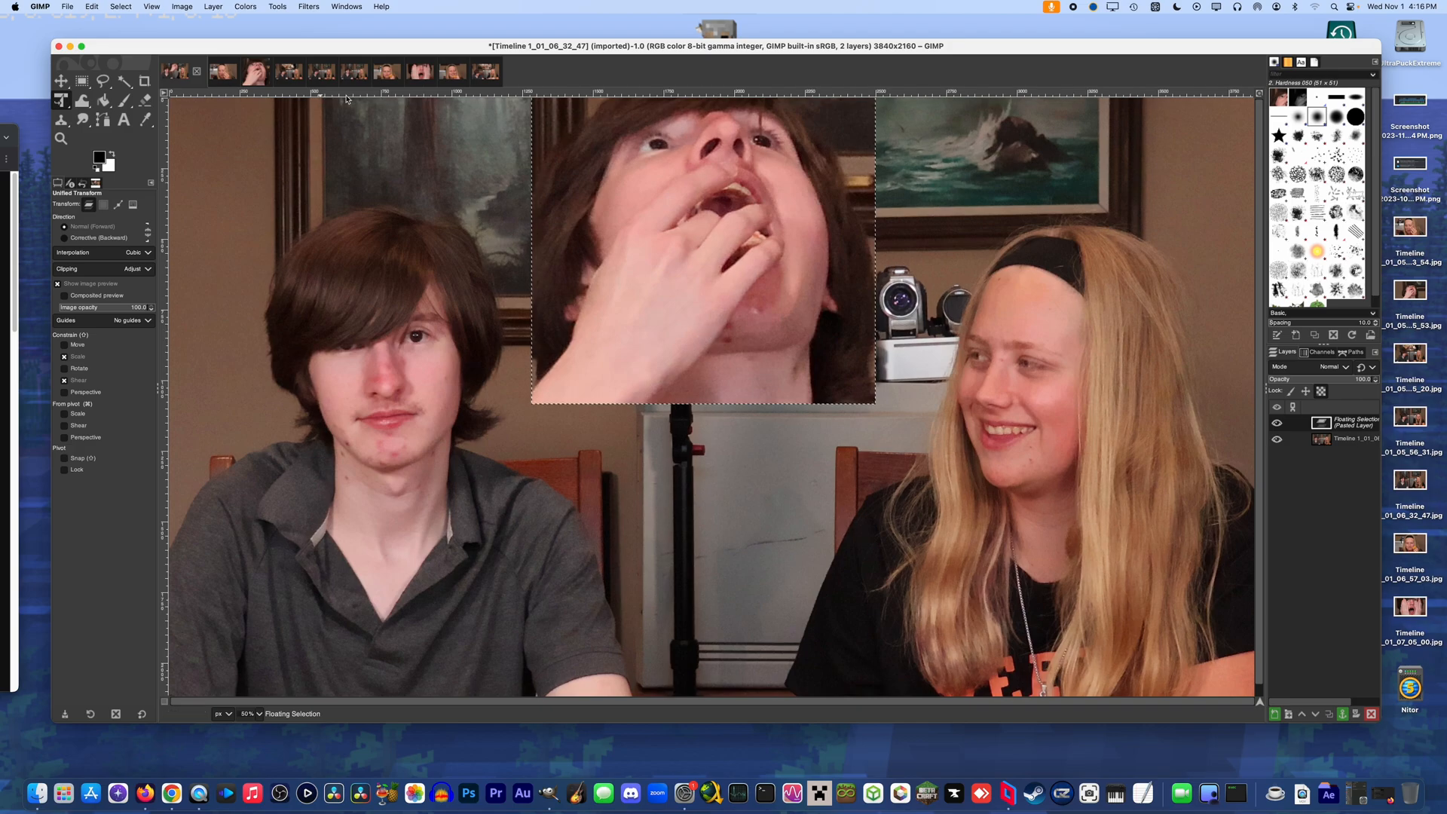
Crop Timeline 1_01_07_08_19 with the fixed 1:1 ratio to about 2034 × 2034 px around the face and the cookie
click(423, 76)
click(452, 75)
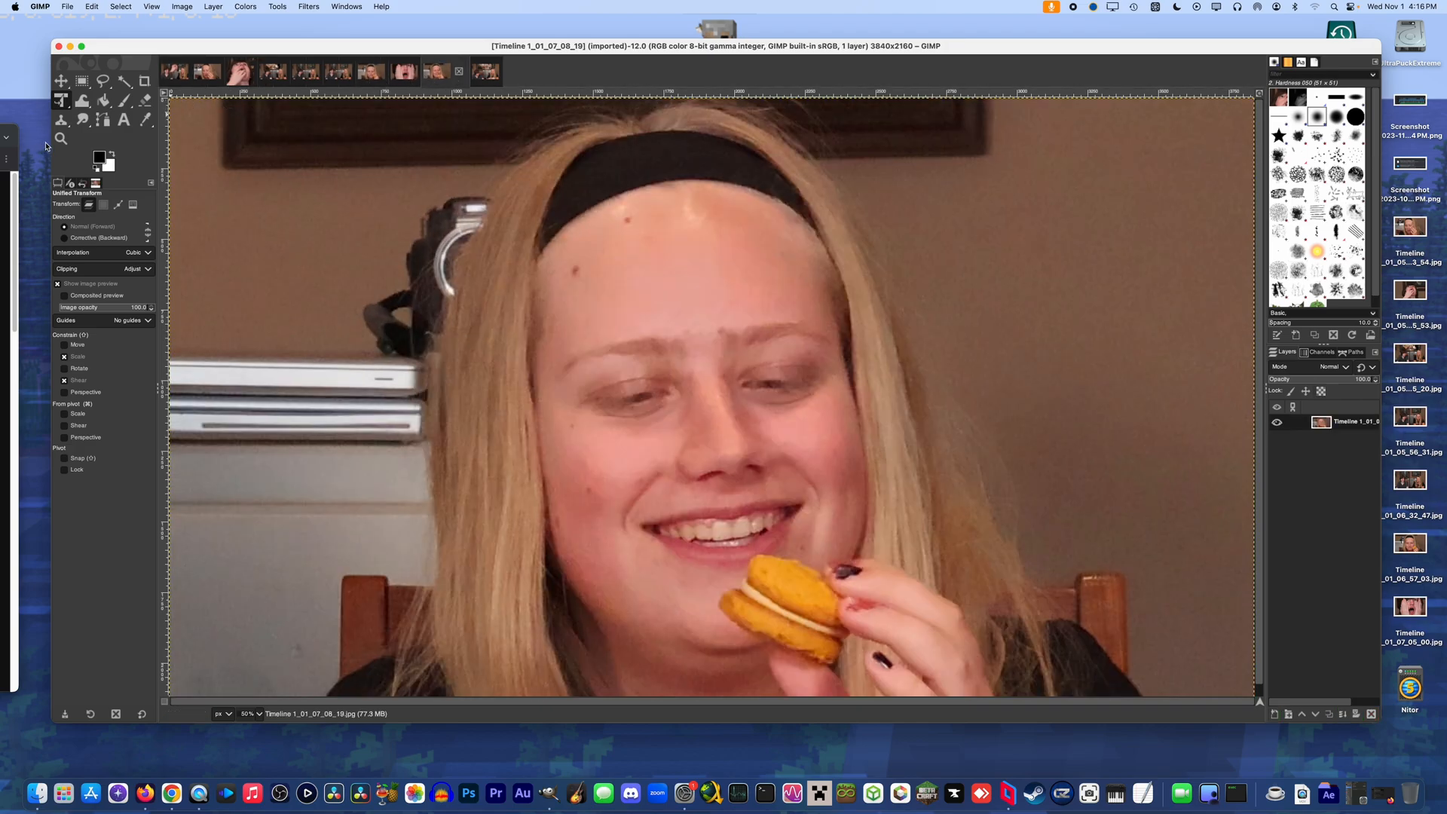
click(147, 80)
mouse_move(447, 165)
mouse_down()
mouse_move(685, 399)
mouse_move(1121, 654)
mouse_up()
drag(919, 602, 902, 571)
drag(968, 672, 1003, 701)
drag(857, 560, 847, 559)
key(Return)
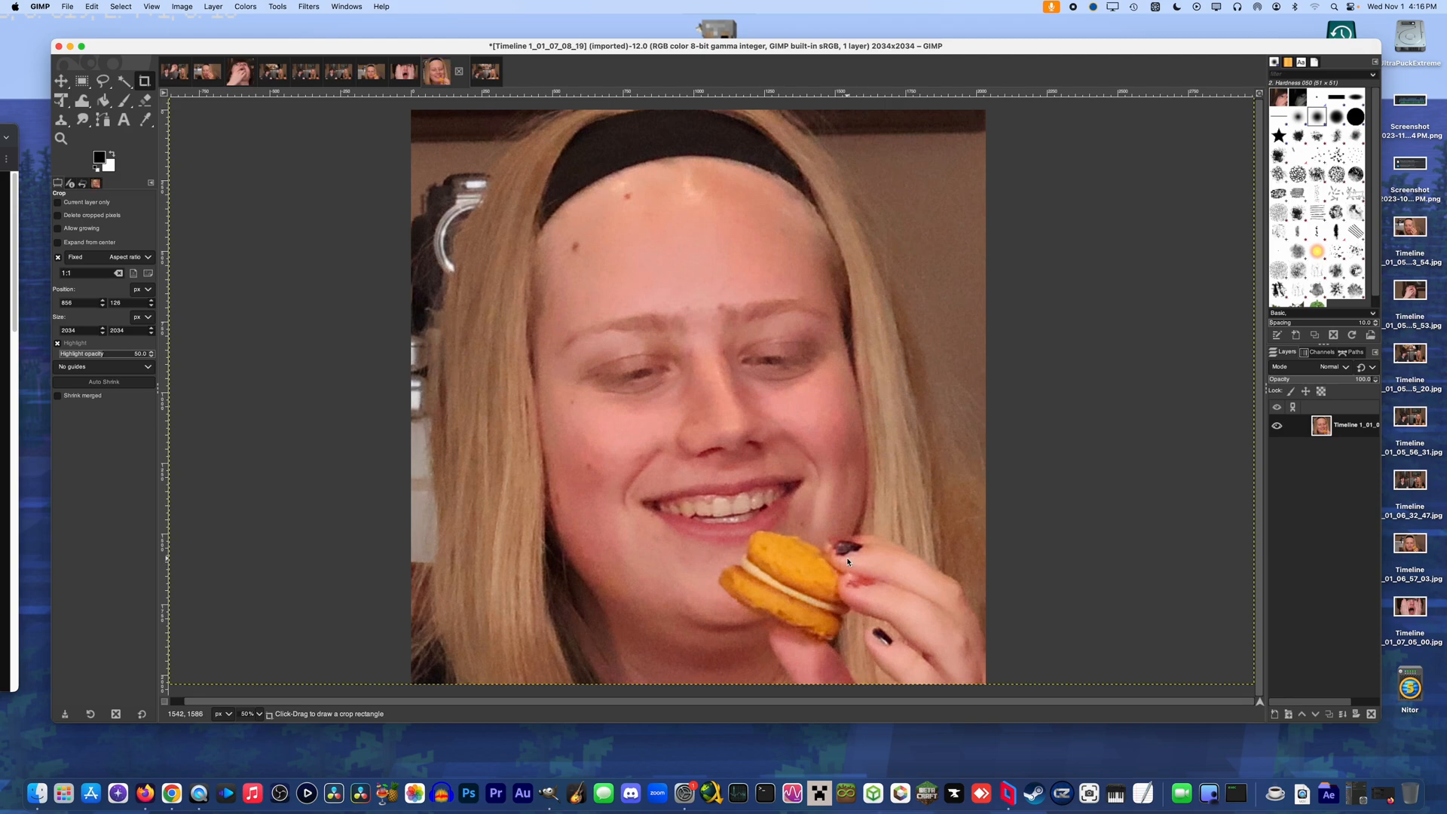
Paste the cookie close-up into Timeline 1_01_06_32_47, scale it to about 60%, and align it directly beneath the first close-up
click(175, 72)
key(super+v)
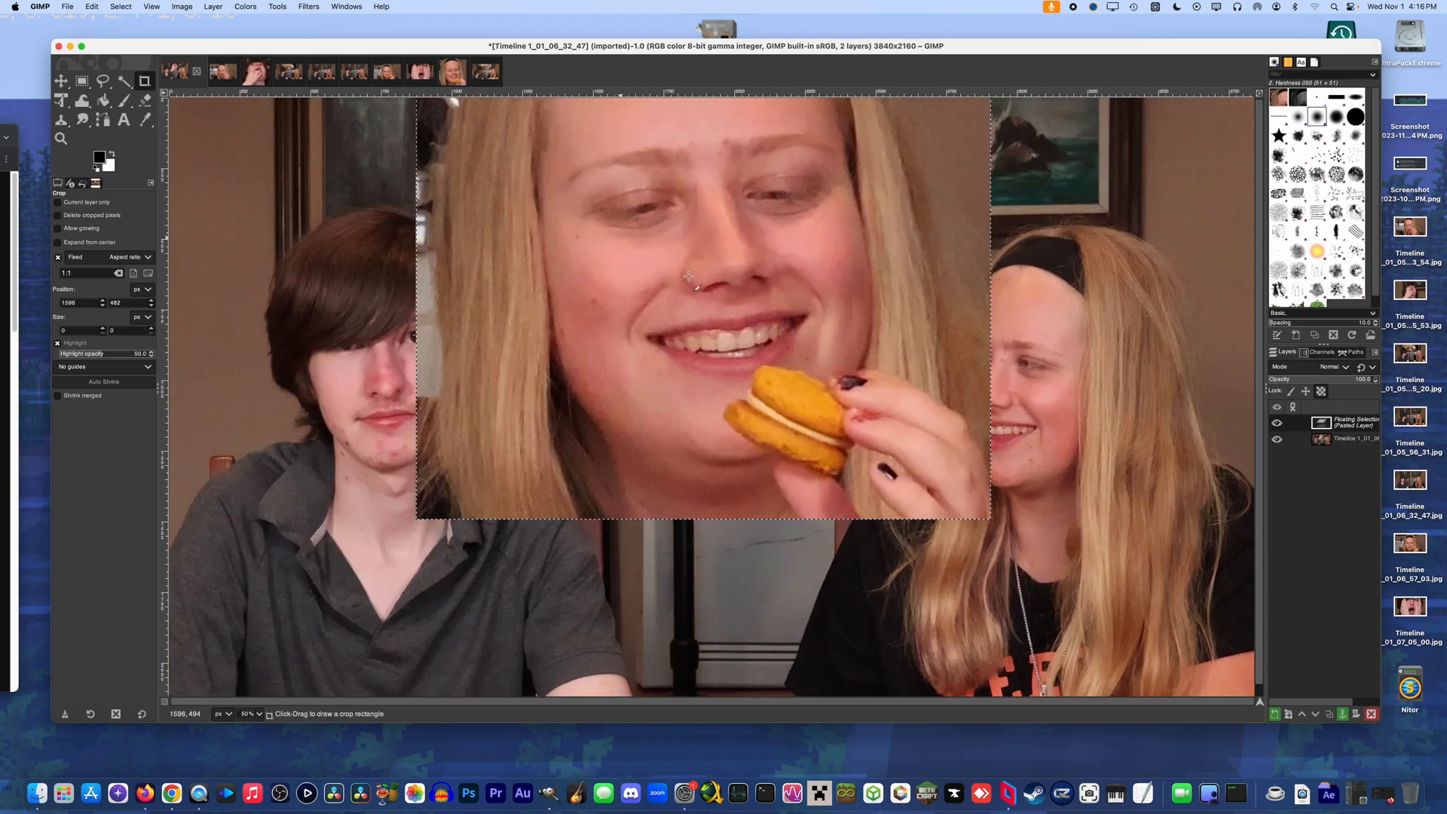
key(shift+t)
click(789, 363)
drag(790, 363, 719, 348)
drag(737, 445, 721, 481)
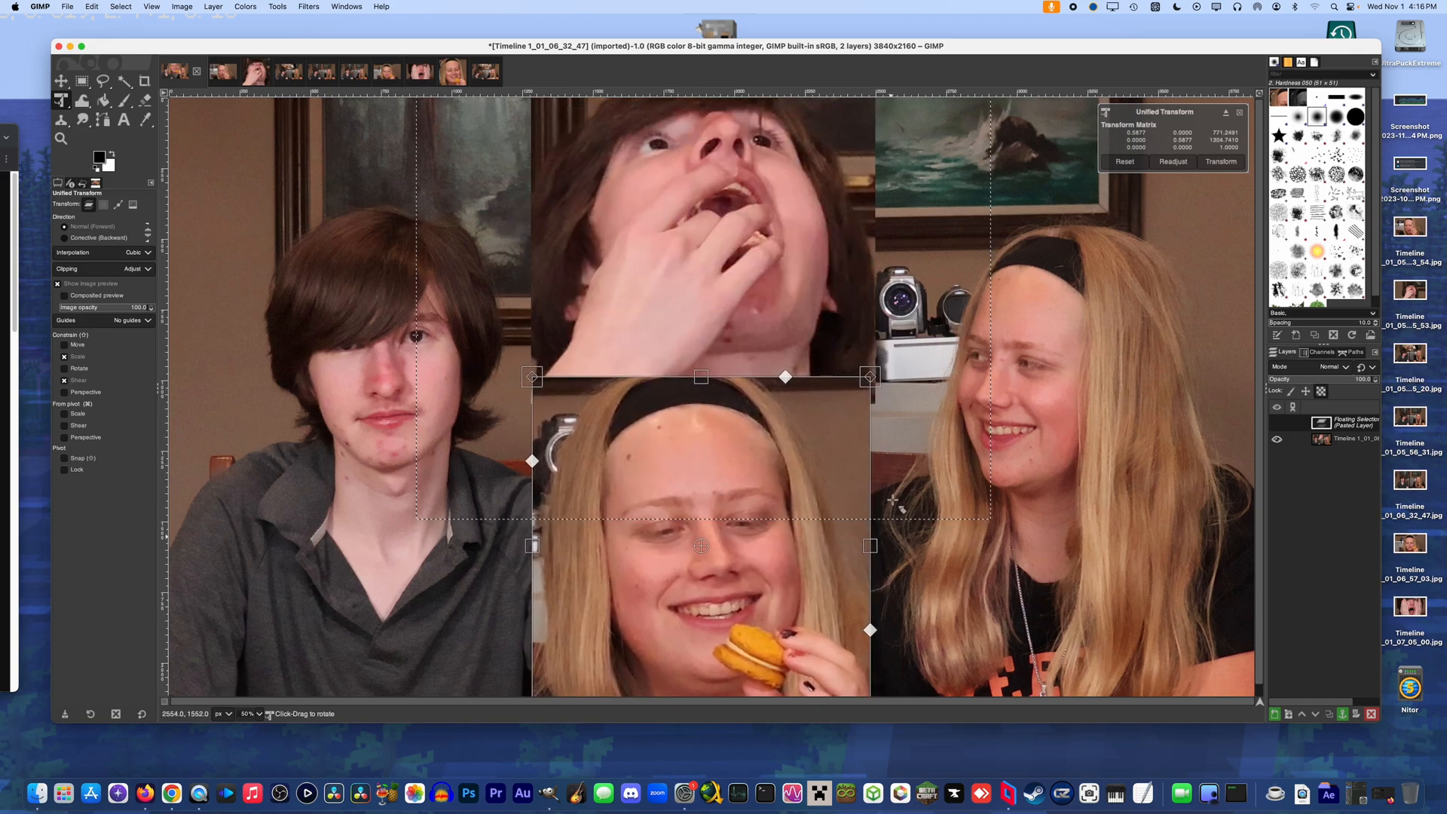
drag(869, 376, 878, 372)
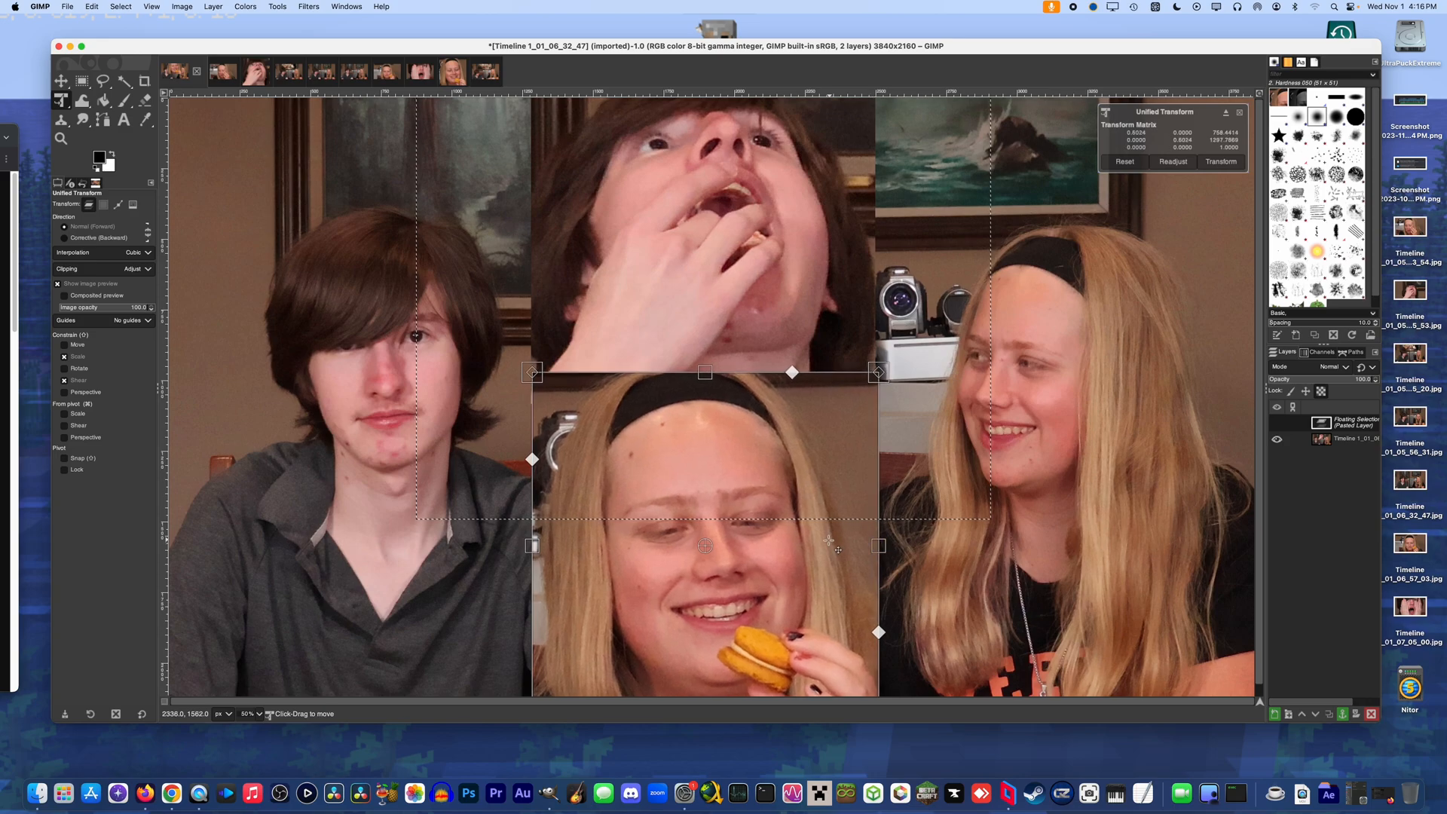
key(Return)
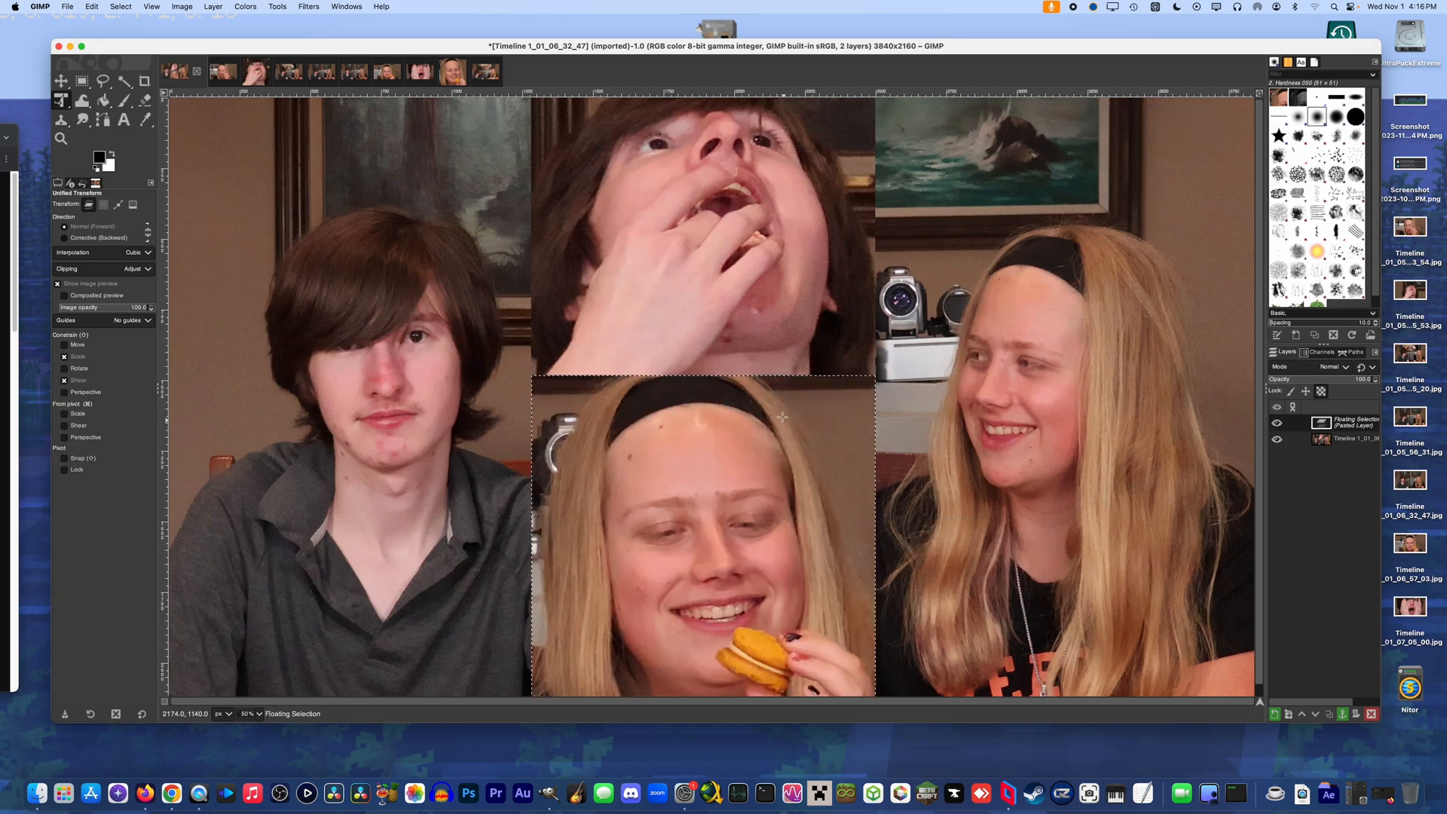
Crop Timeline 1_01_07_47_46 to a 662 × 662 px square around the blonde person's face, and copy the result
click(479, 79)
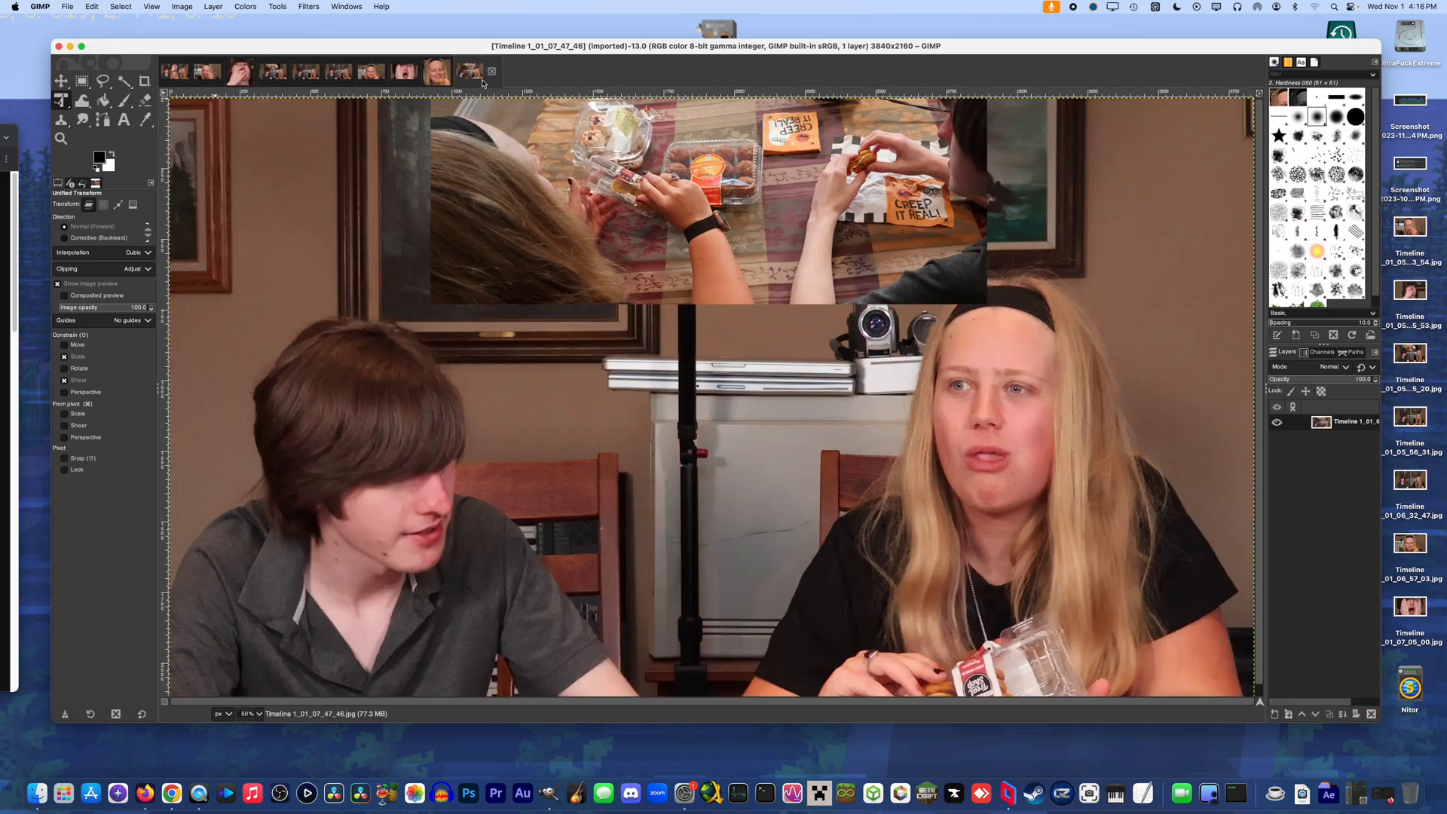
click(143, 78)
mouse_move(898, 305)
mouse_down()
mouse_move(1085, 511)
mouse_move(1116, 524)
mouse_move(1067, 490)
mouse_up()
drag(1010, 467, 1019, 476)
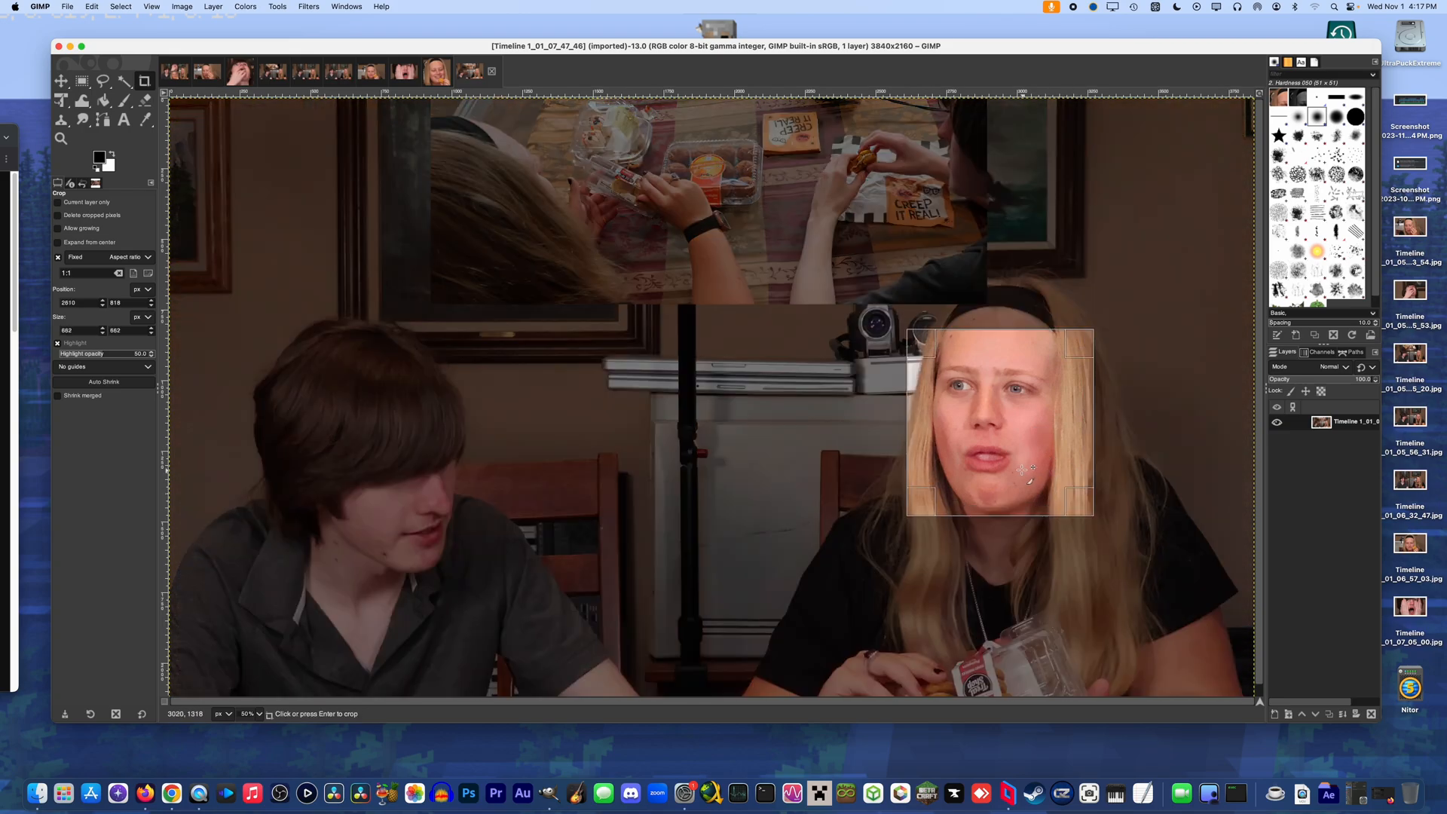
click(1014, 477)
key(super+a)
key(super+c)
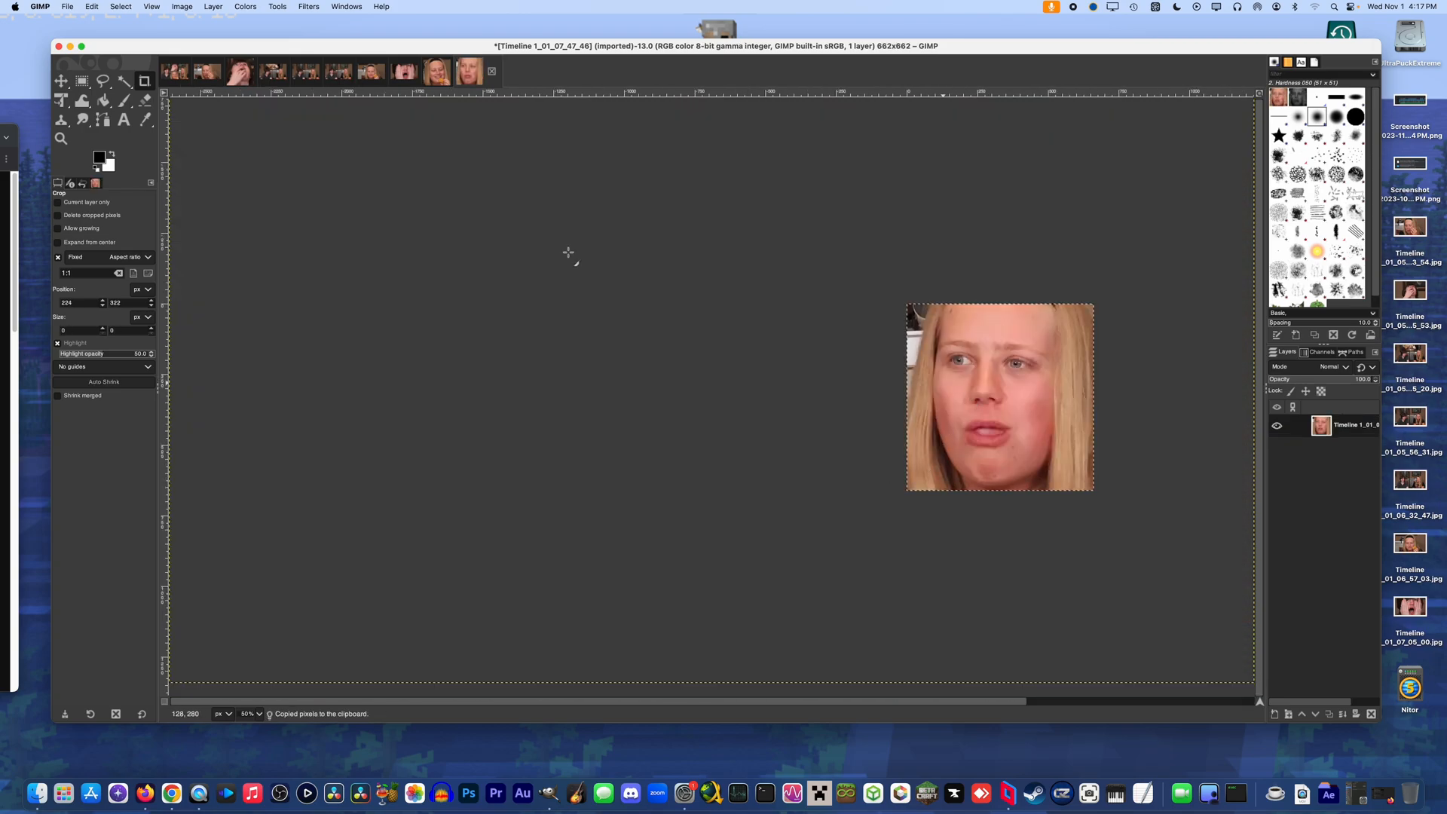
Paste the 662 px face into Timeline 1_01_06_32_47, enlarge it to about 125% with Unified Transform, and move it to the canvas's lower-left corner
click(178, 81)
key(super+v)
drag(676, 573, 447, 342)
click(61, 103)
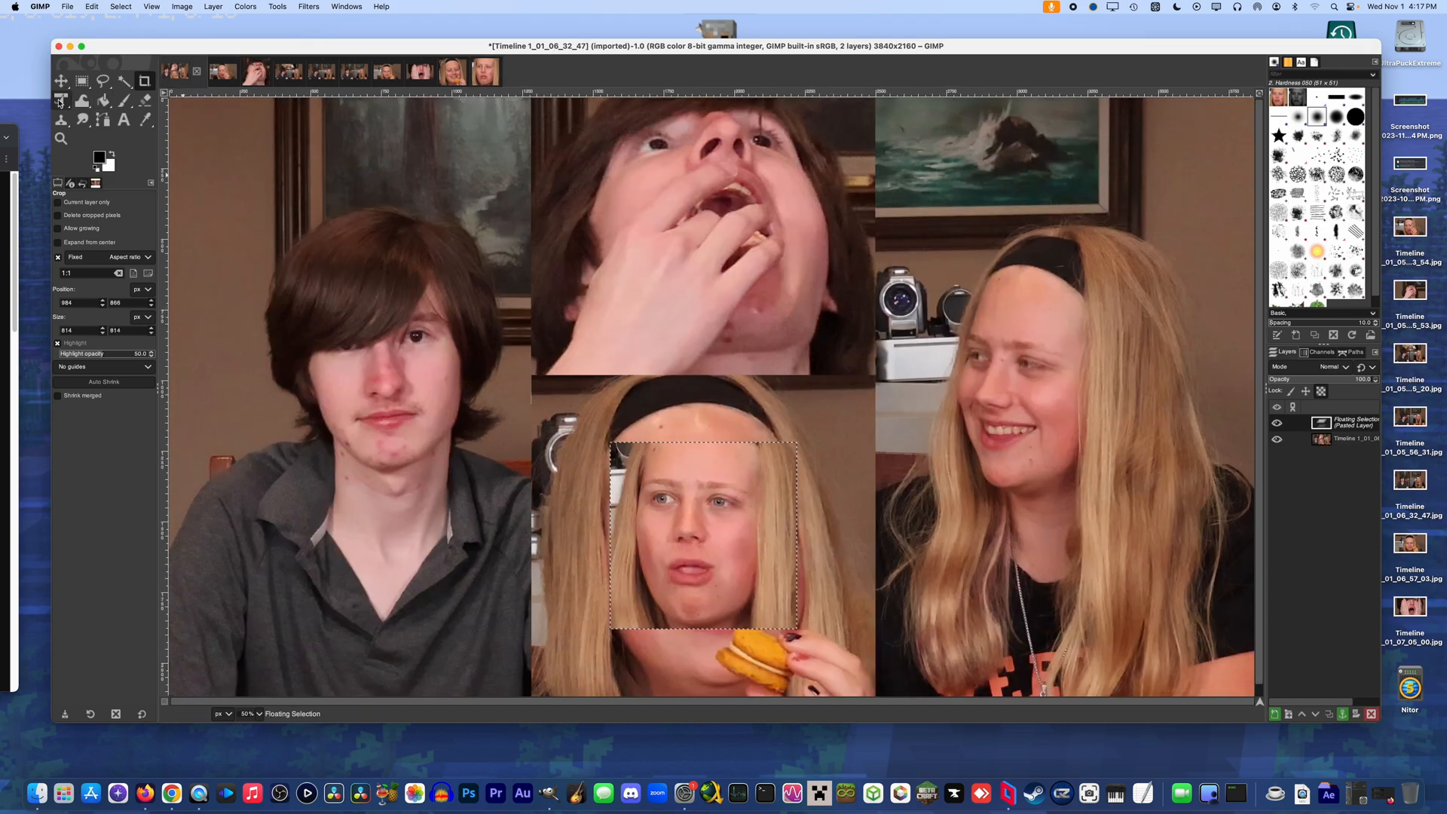
click(701, 550)
drag(700, 551, 1016, 265)
drag(1014, 382, 365, 603)
drag(379, 506, 379, 460)
drag(381, 559, 288, 569)
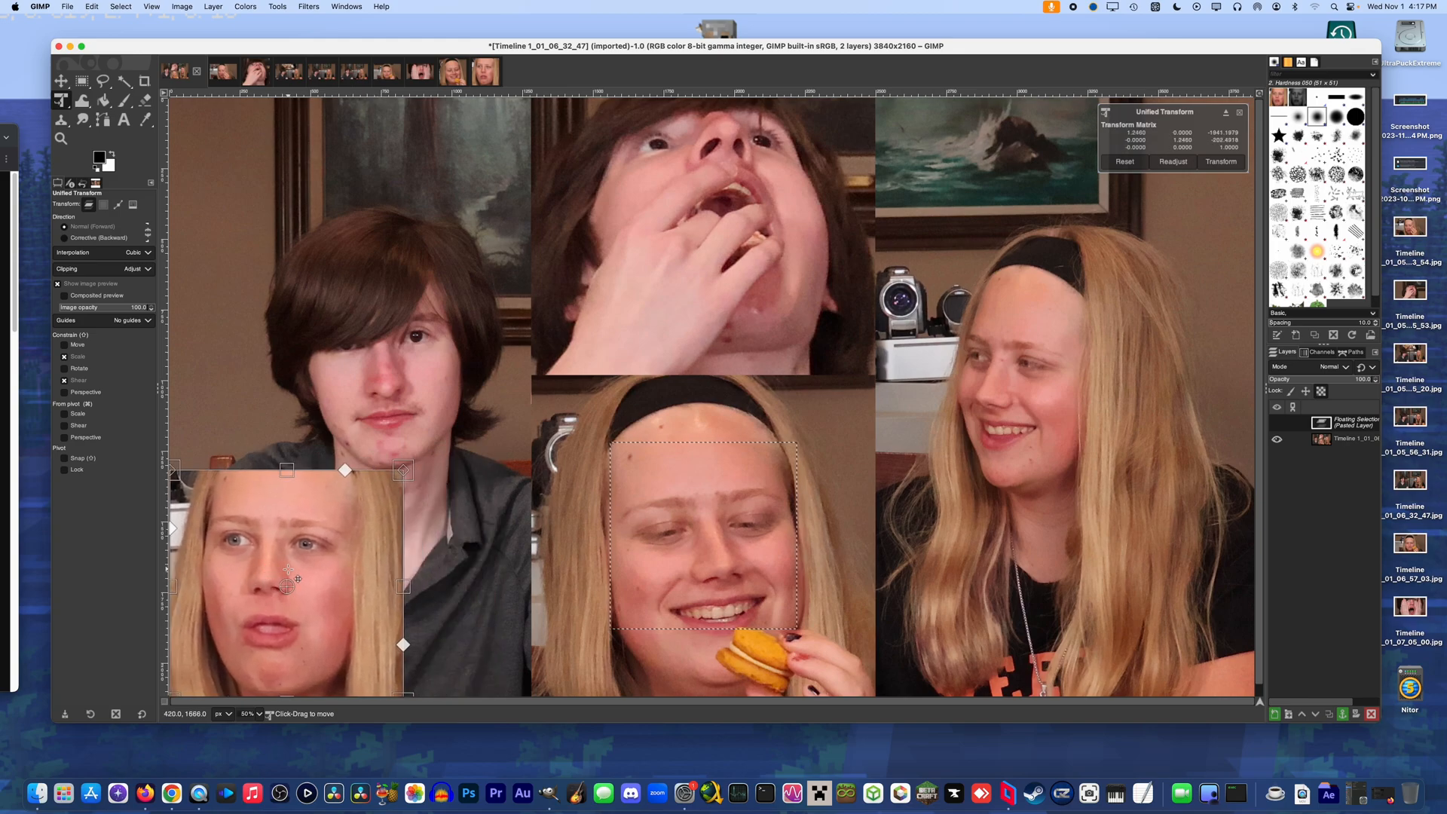
Try enlarging the lower-left face further, undo those last changes, and apply its transform
drag(398, 486, 537, 425)
key(super+z)
key(super+z)
key(super+z)
key(super+z)
key(super+z)
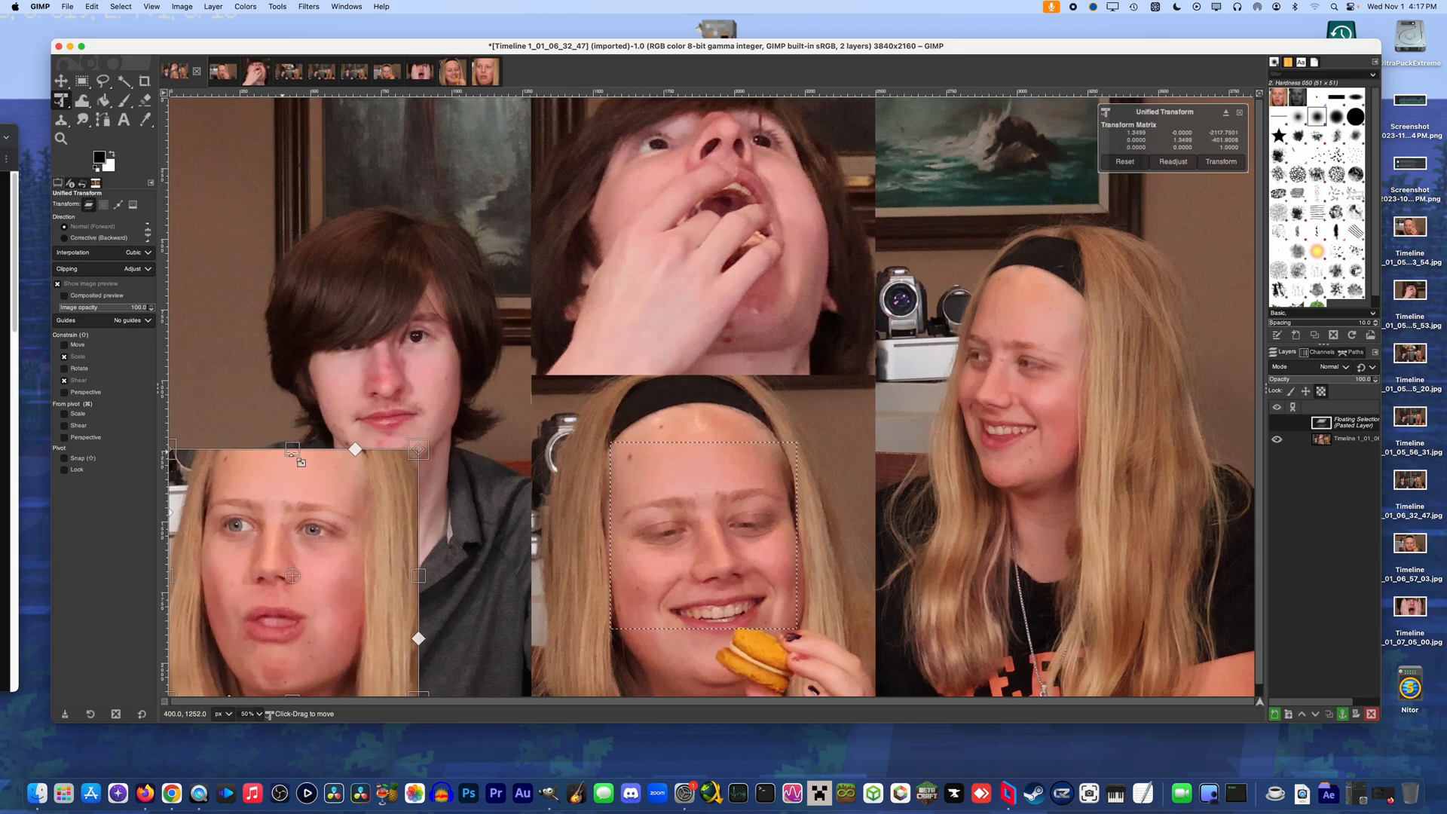
key(Return)
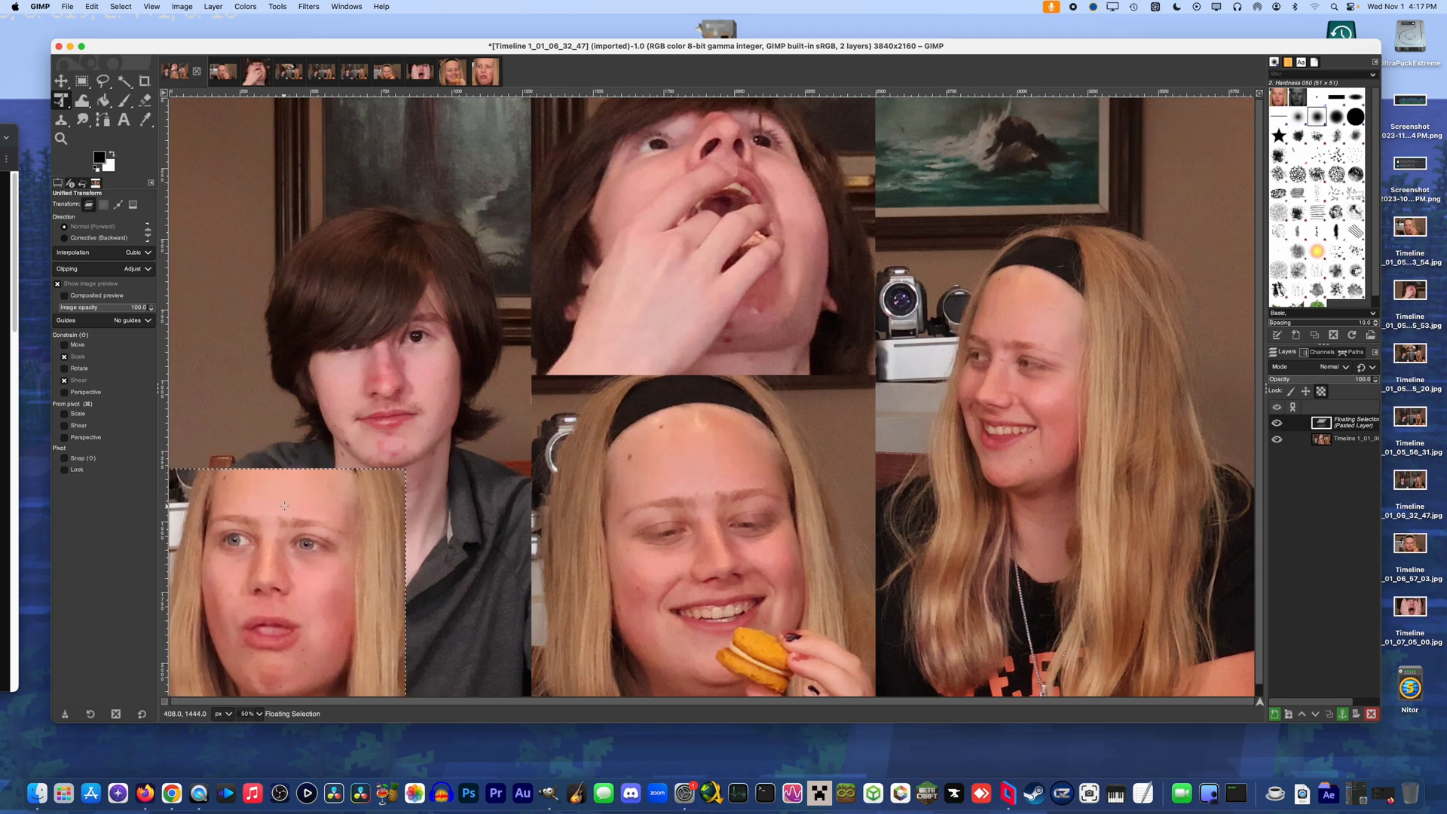
Crop Timeline 1_01_07_05_00 to a 2120 × 2120 px square around the open-mouthed face and hands, and copy the result
click(420, 71)
key(super+a)
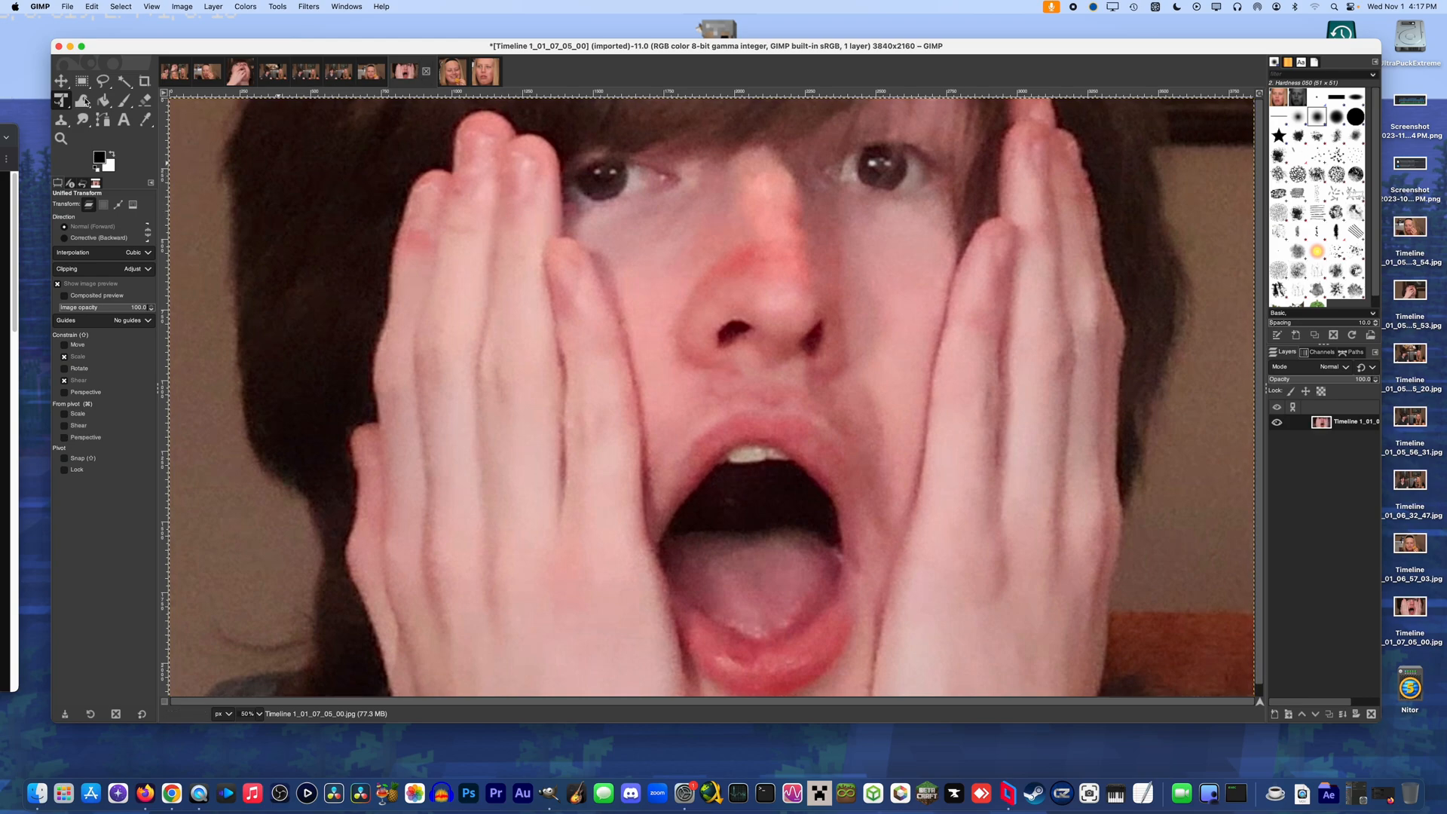
click(144, 80)
mouse_move(425, 108)
mouse_down()
mouse_move(994, 700)
mouse_move(1023, 704)
mouse_up()
drag(732, 427, 769, 430)
key(Return)
key(super+c)
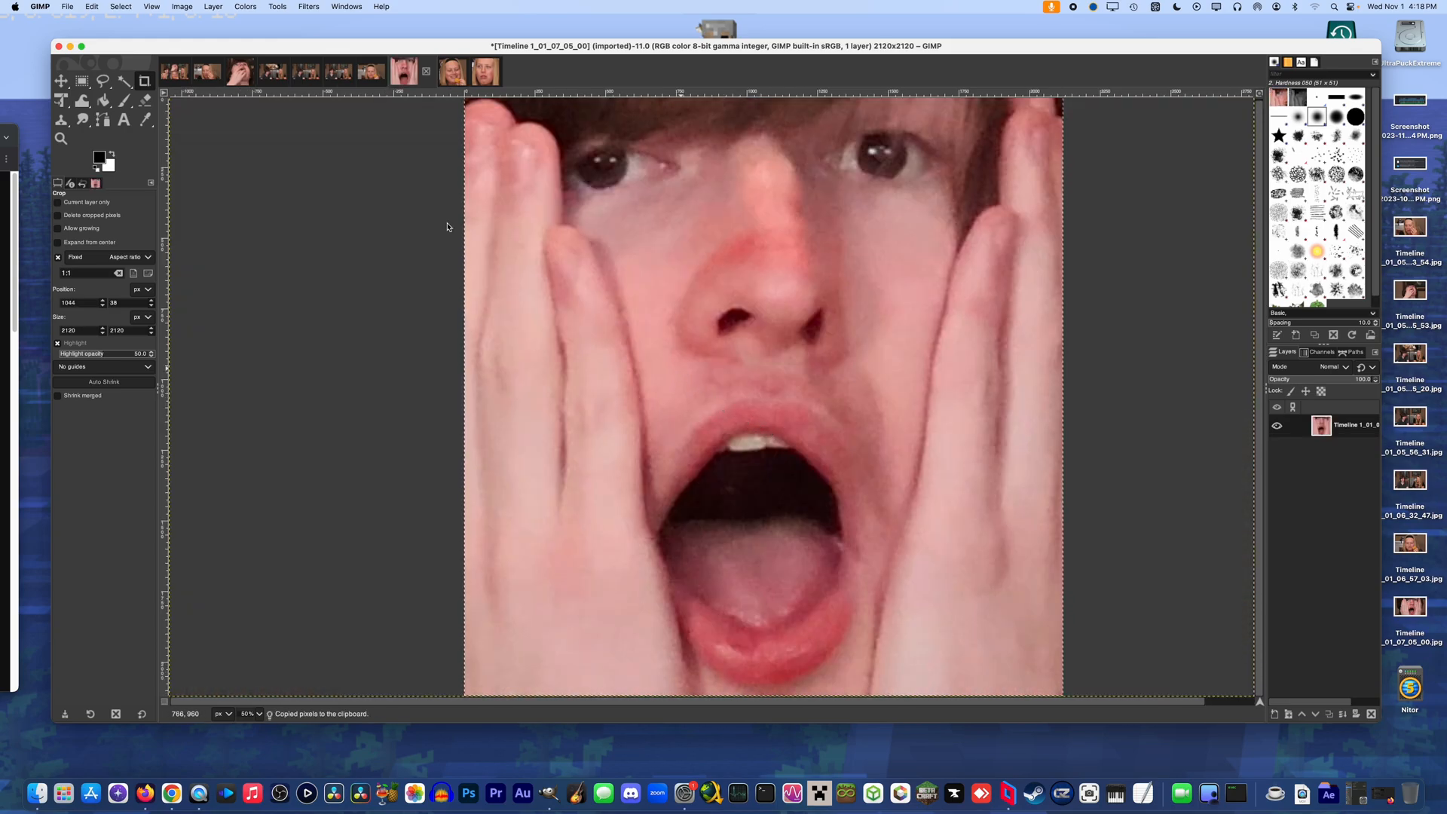
Paste the open-mouthed face into Timeline 1_01_06_32_47, shrink it to about 31%, and place it in the canvas's upper-right corner
click(174, 72)
key(super+v)
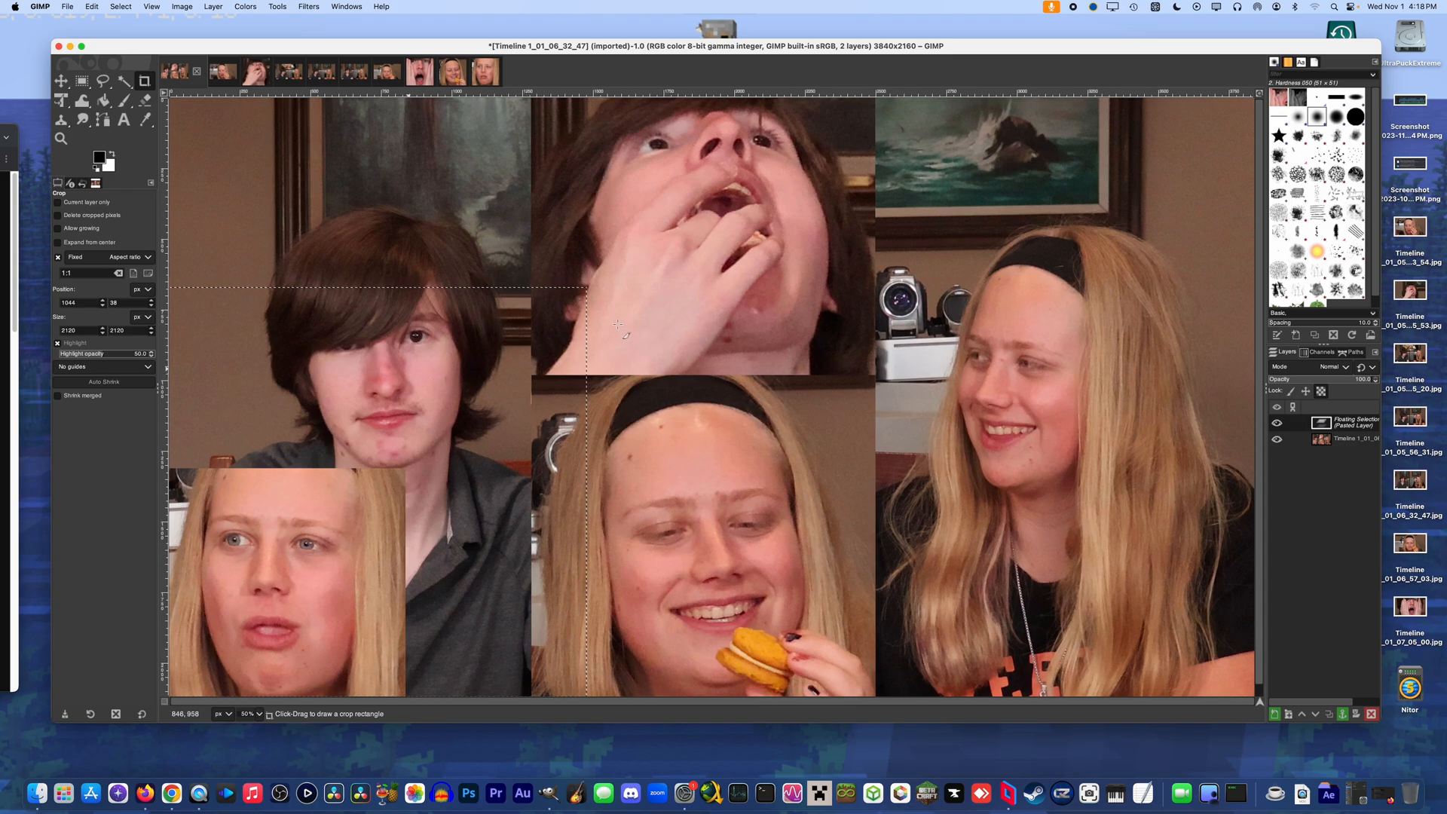
key(shift+t)
drag(265, 293, 593, 420)
drag(555, 562, 335, 278)
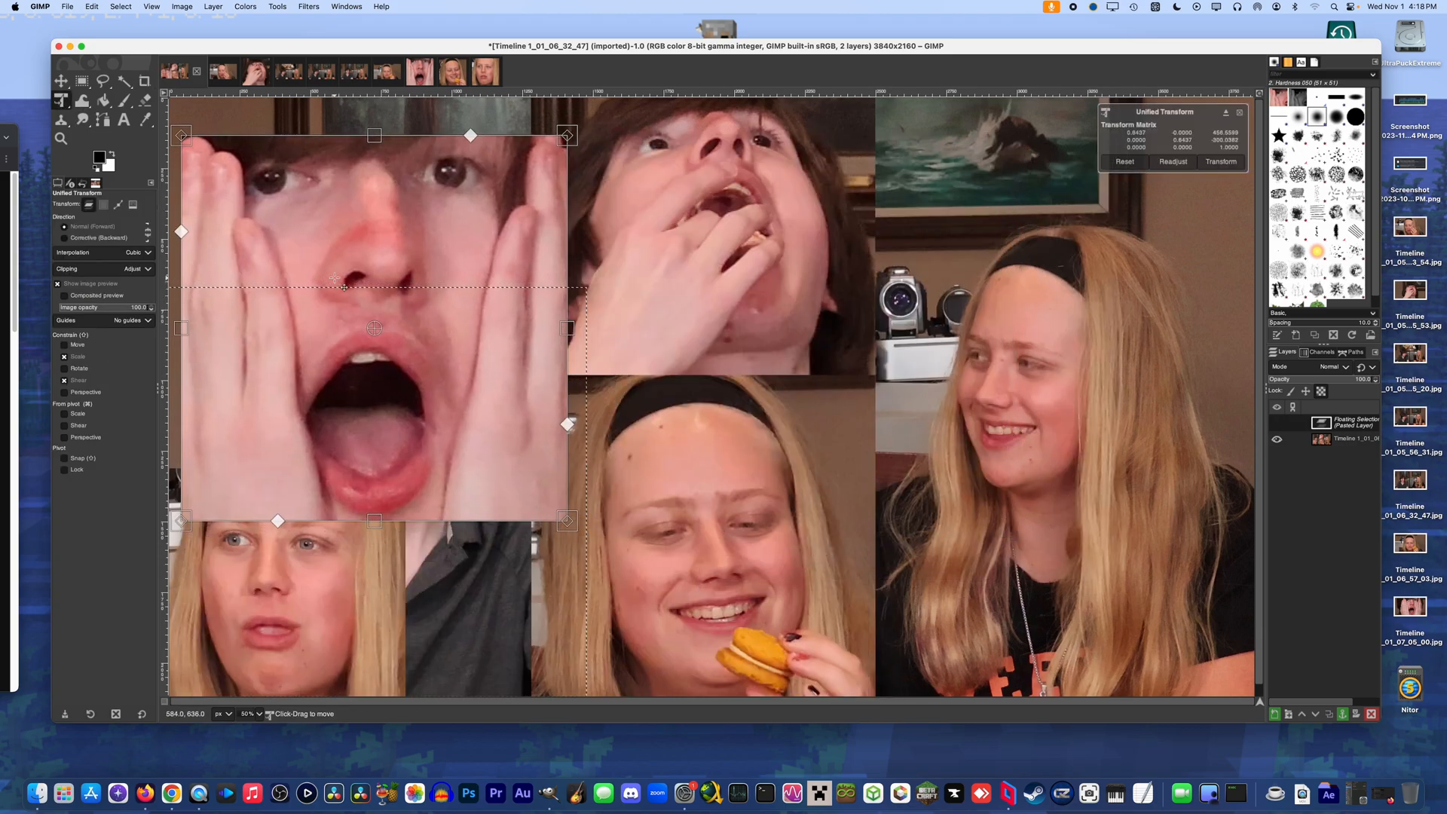
drag(567, 327, 1219, 191)
drag(1167, 264, 1167, 276)
drag(1172, 244, 1174, 248)
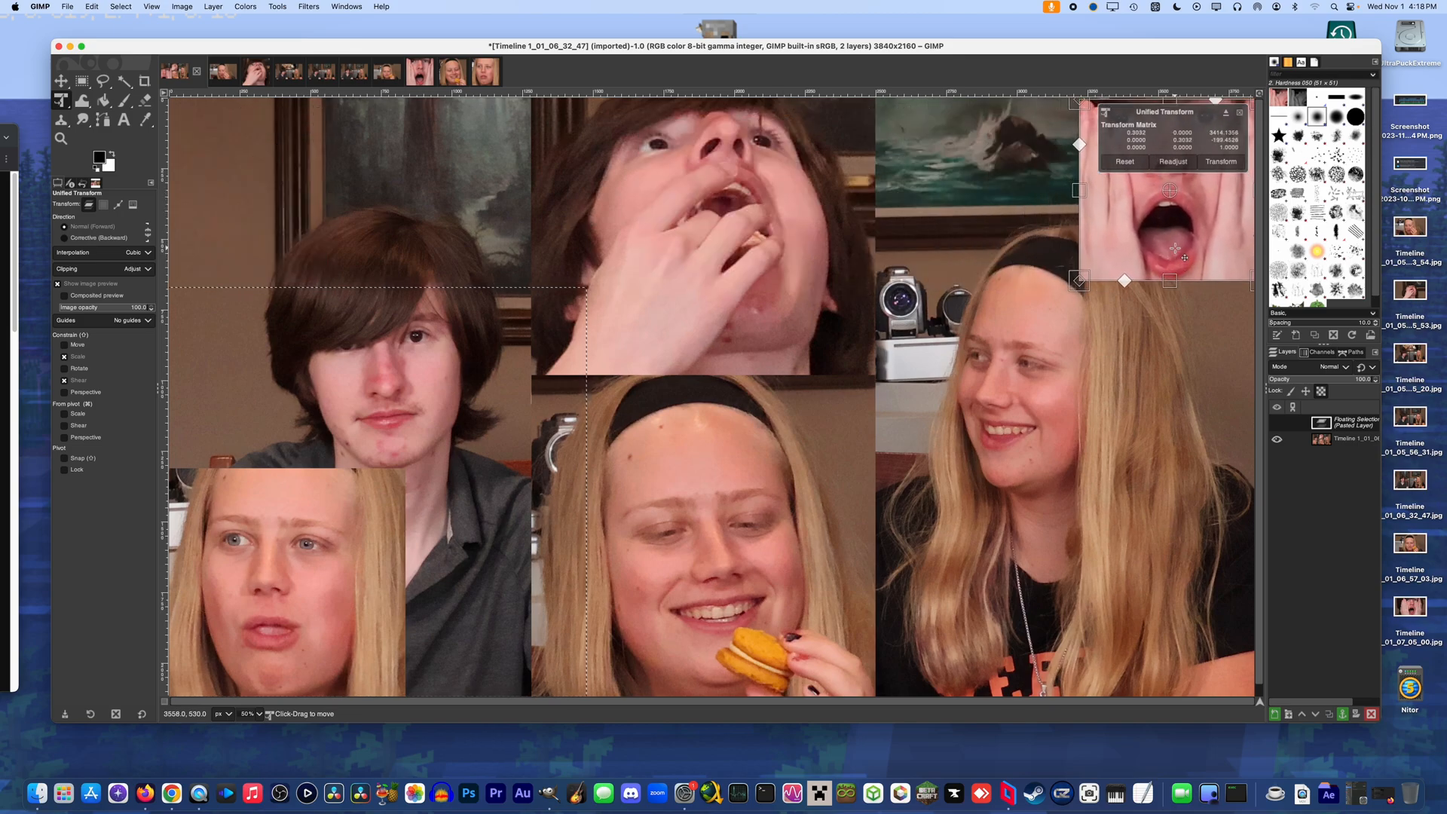
key(Return)
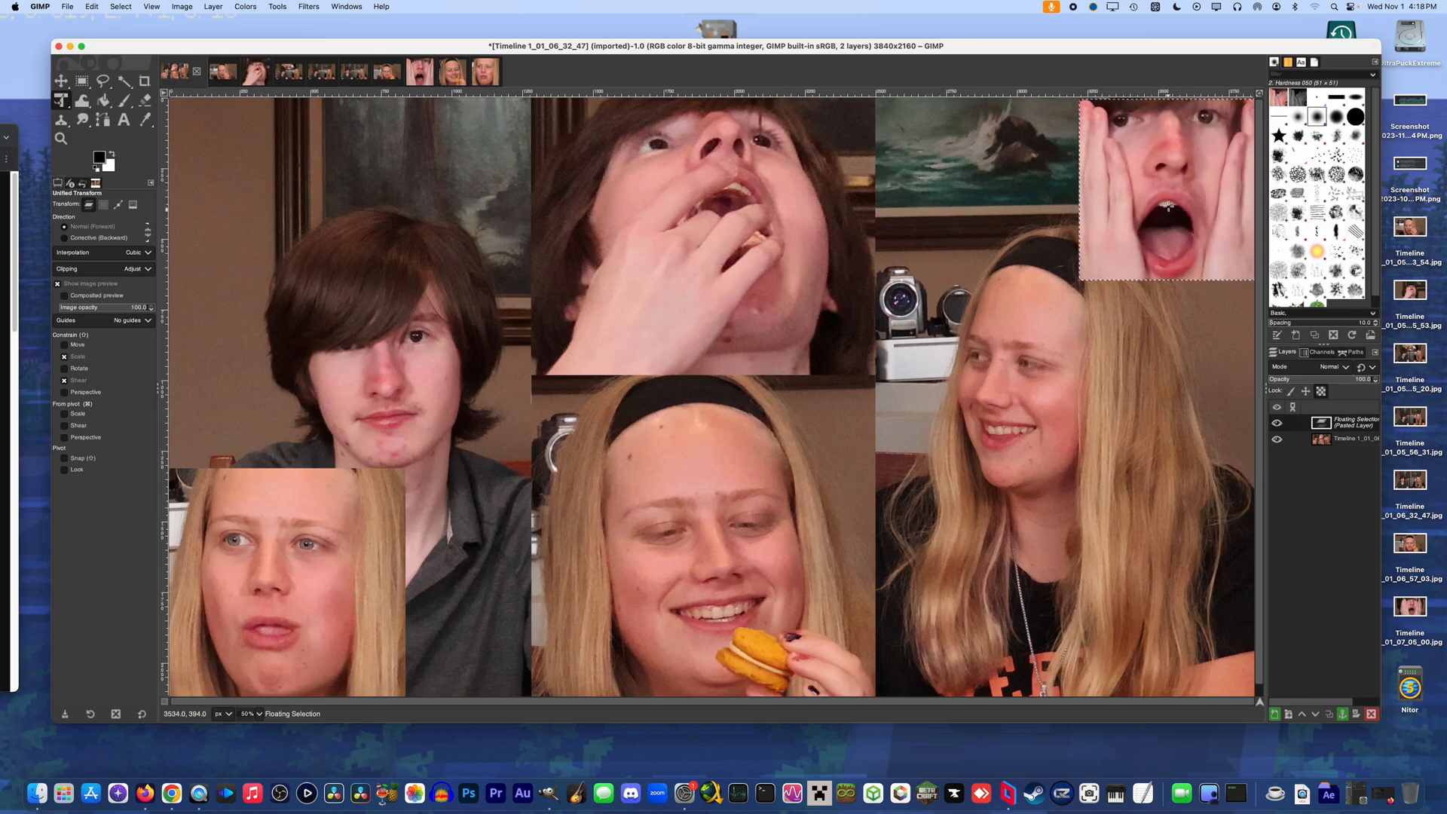
Nudge the open-mouthed close-up slightly up and to the left so it sits flush in its canvas corner
click(1170, 192)
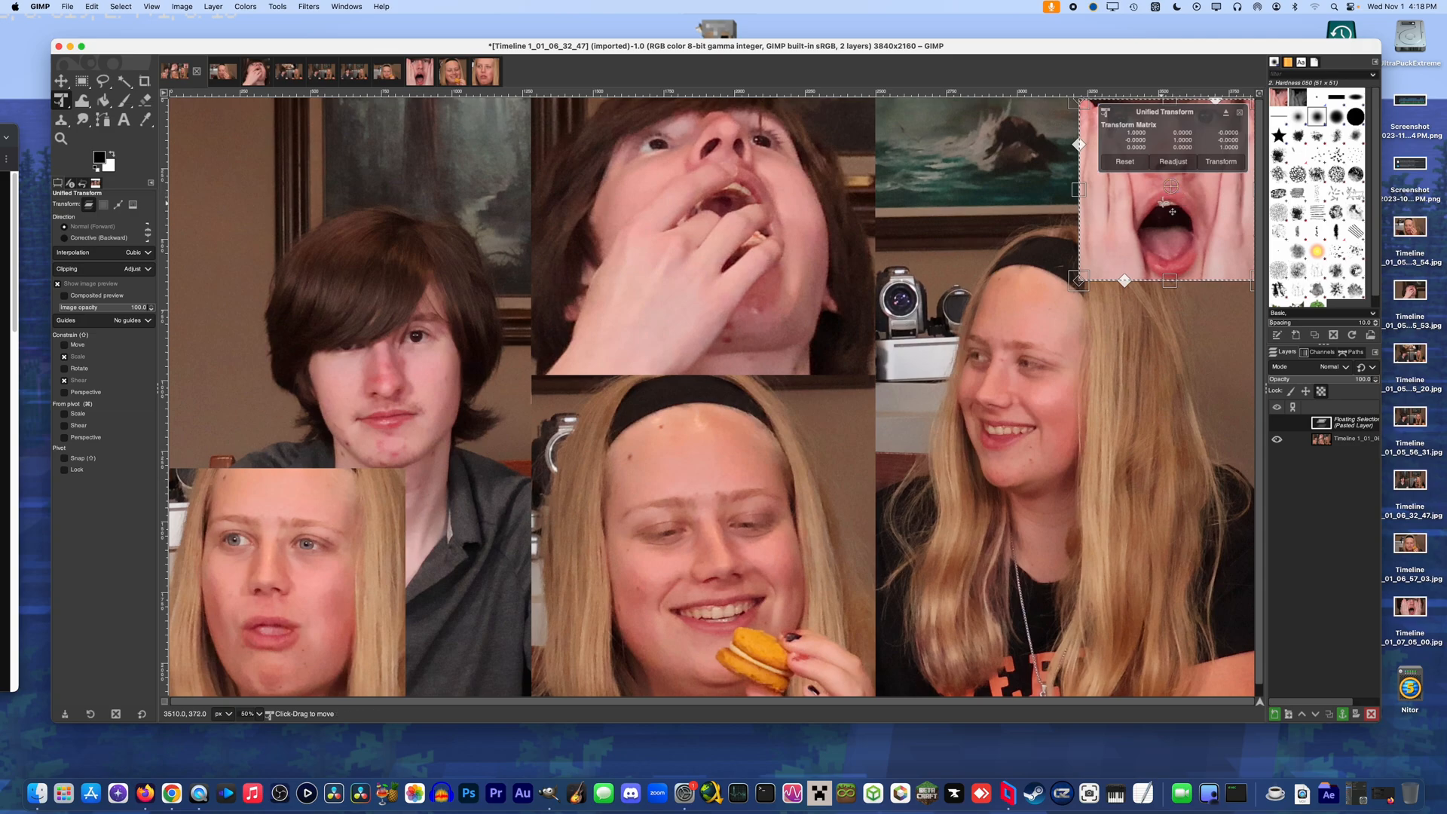
key(Escape)
click(1127, 231)
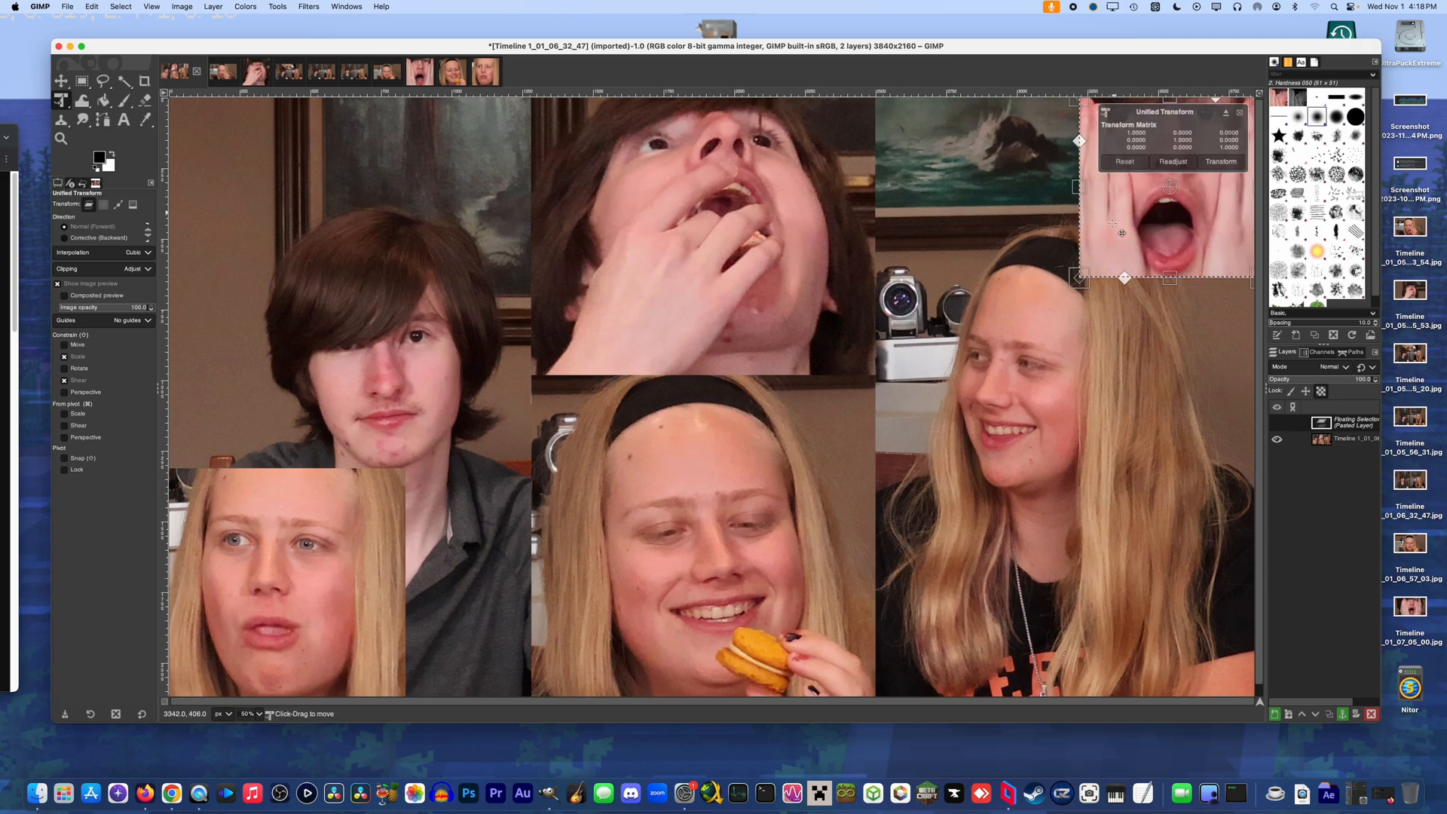
key(Escape)
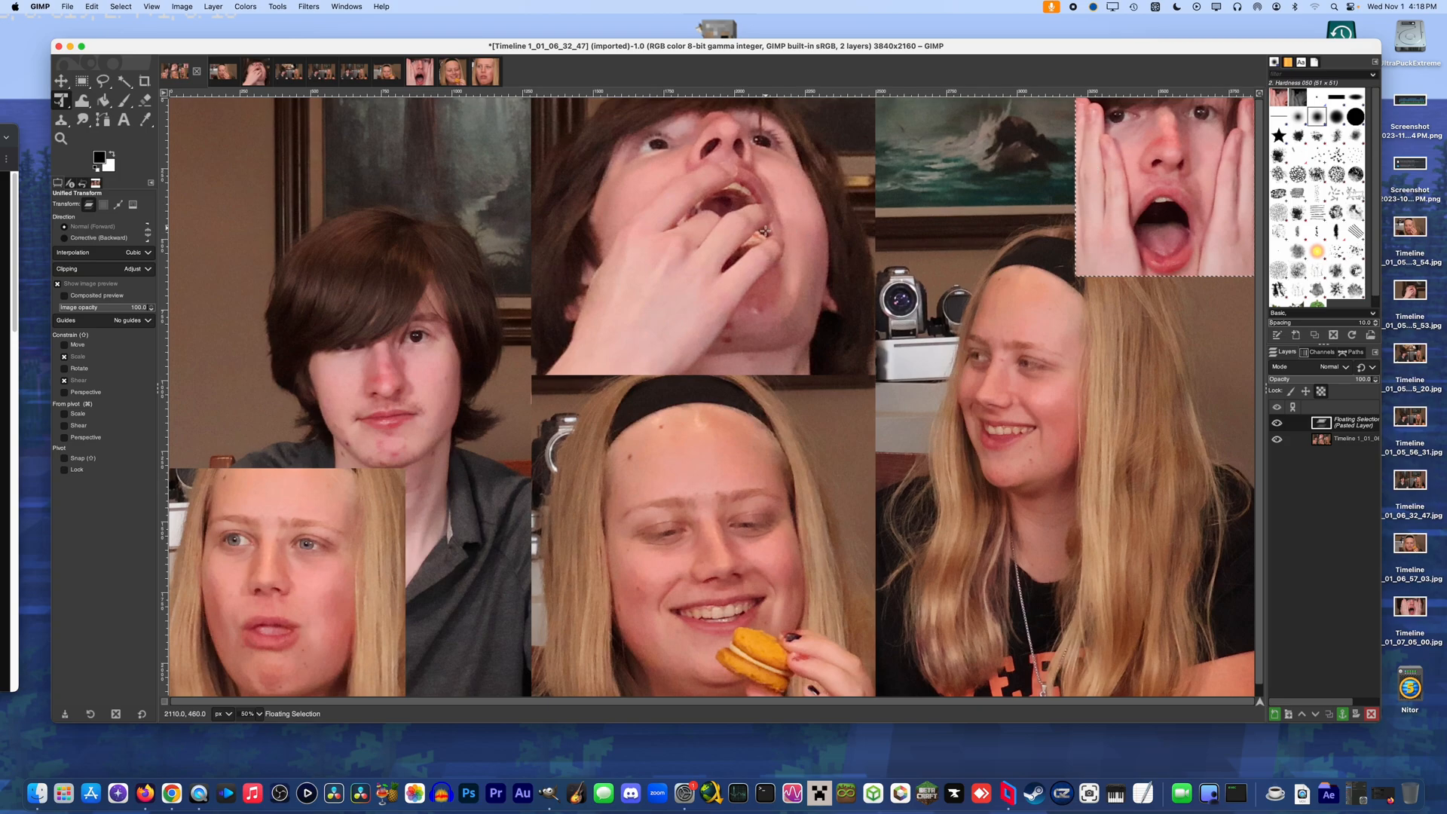
Save the composite to the Desktop as cwimthia_thumb1xcf.xcf
key(super+s)
click(426, 555)
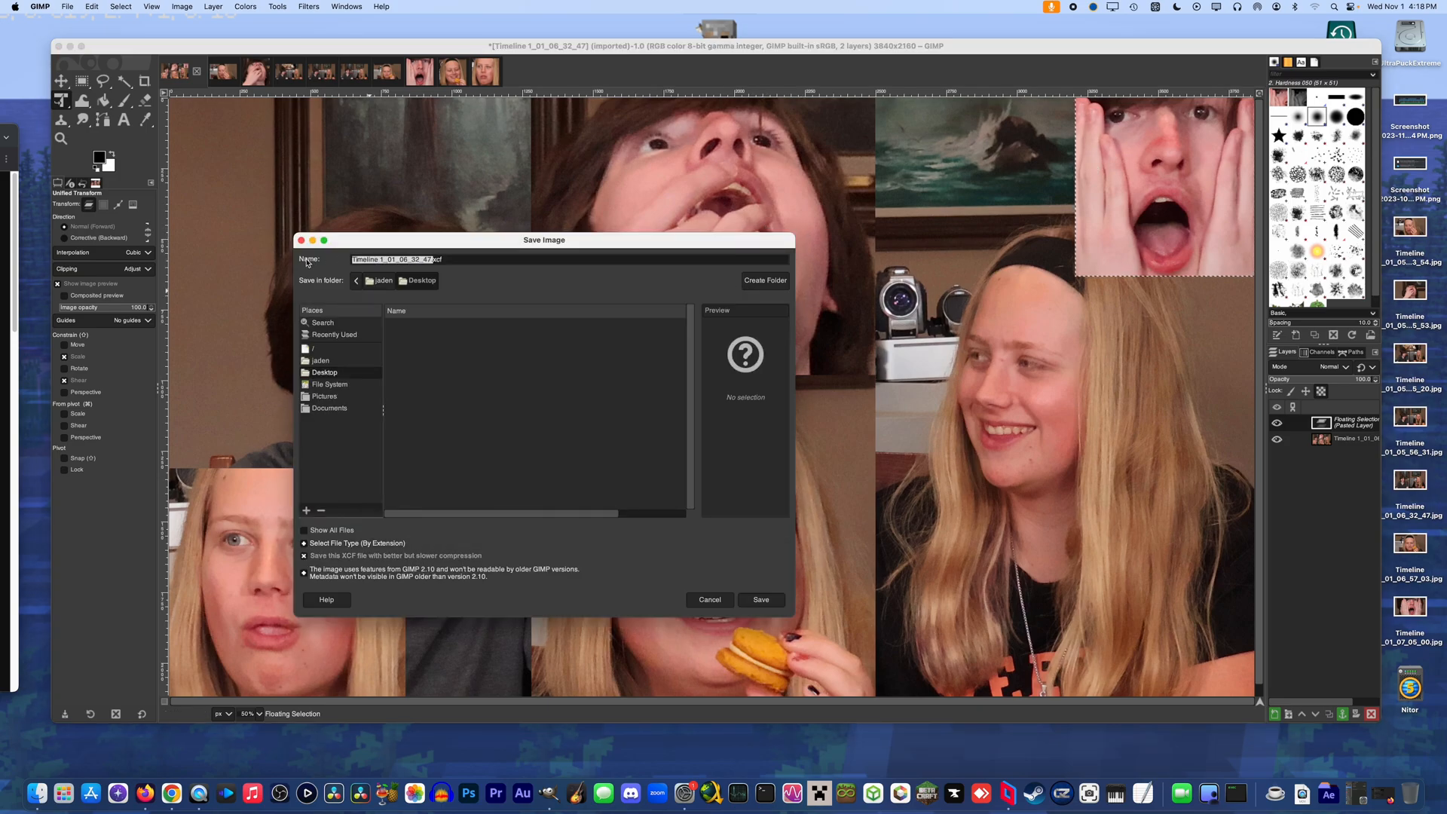
text(cwiumth)
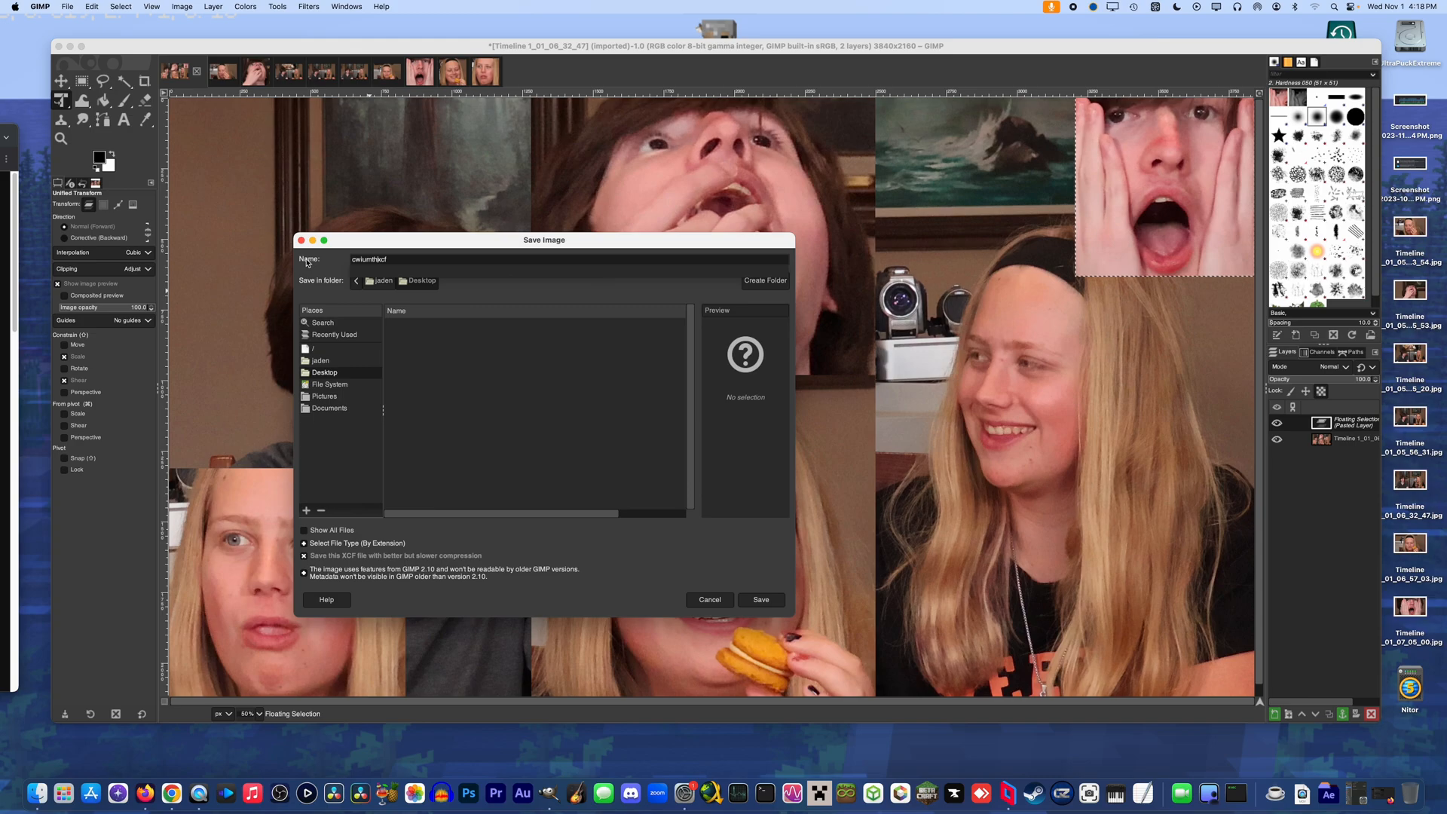
text(thia_thumb1)
key(Return)
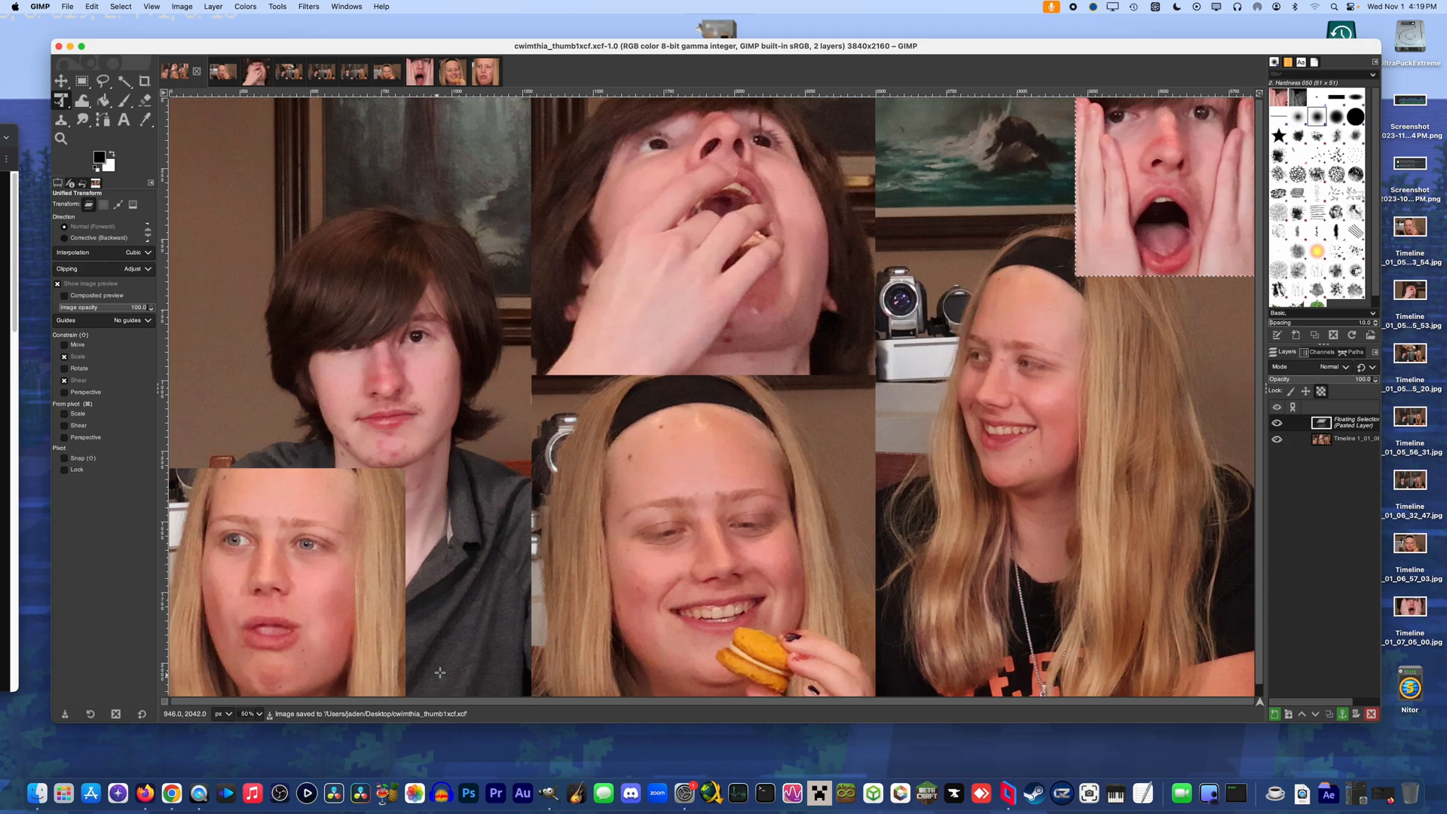
click(67, 6)
click(83, 160)
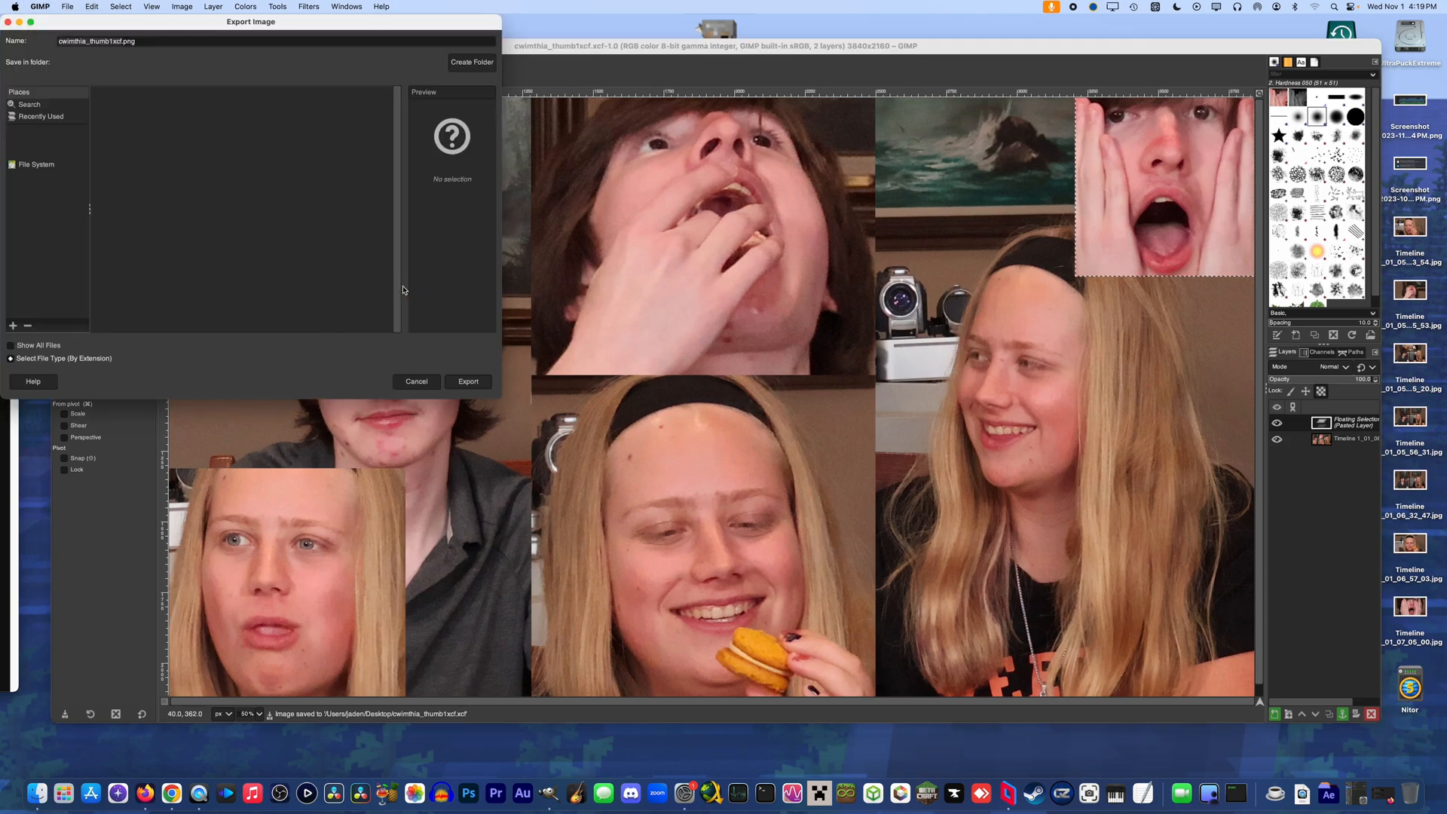
key(Return)
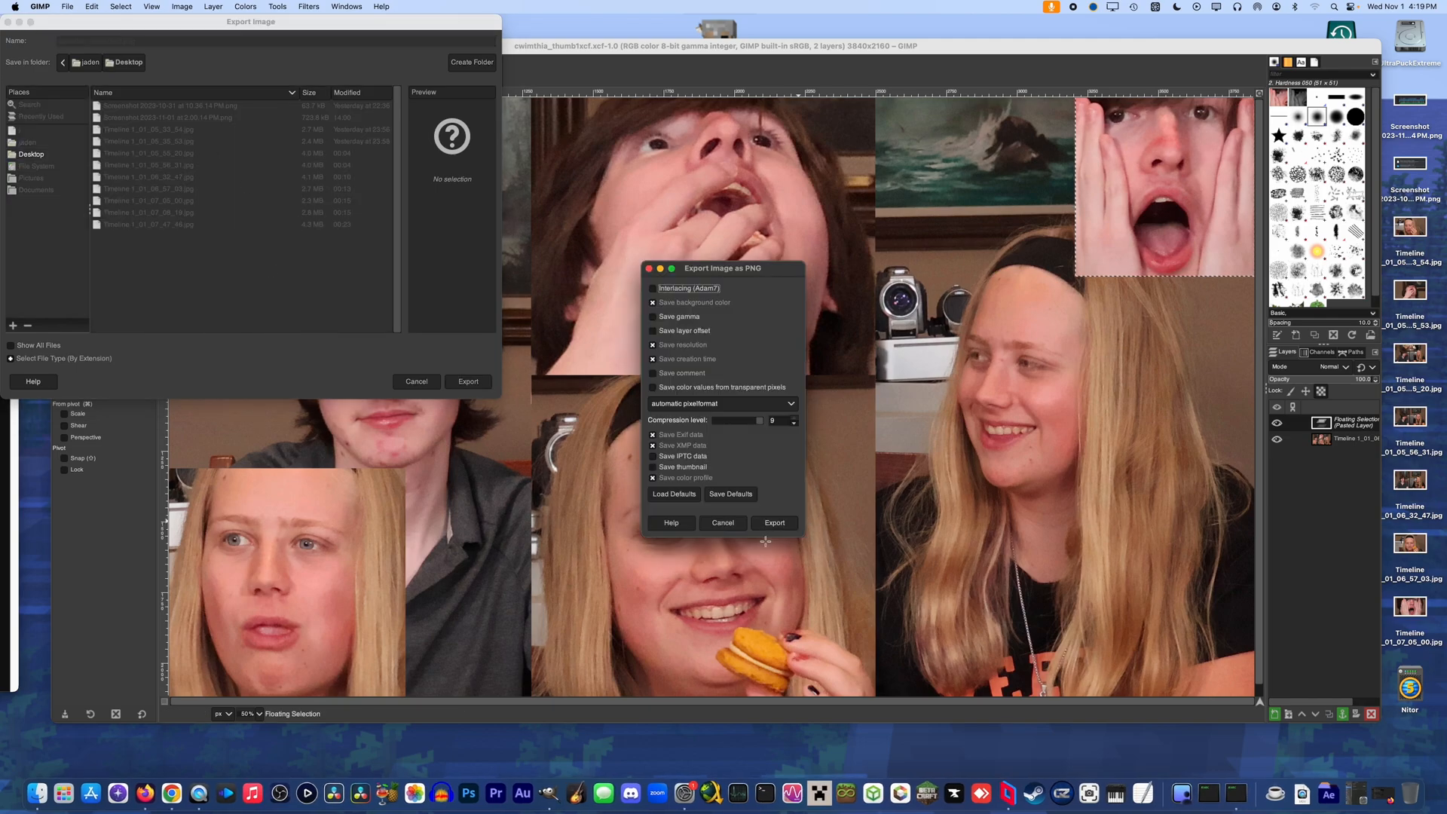
click(722, 523)
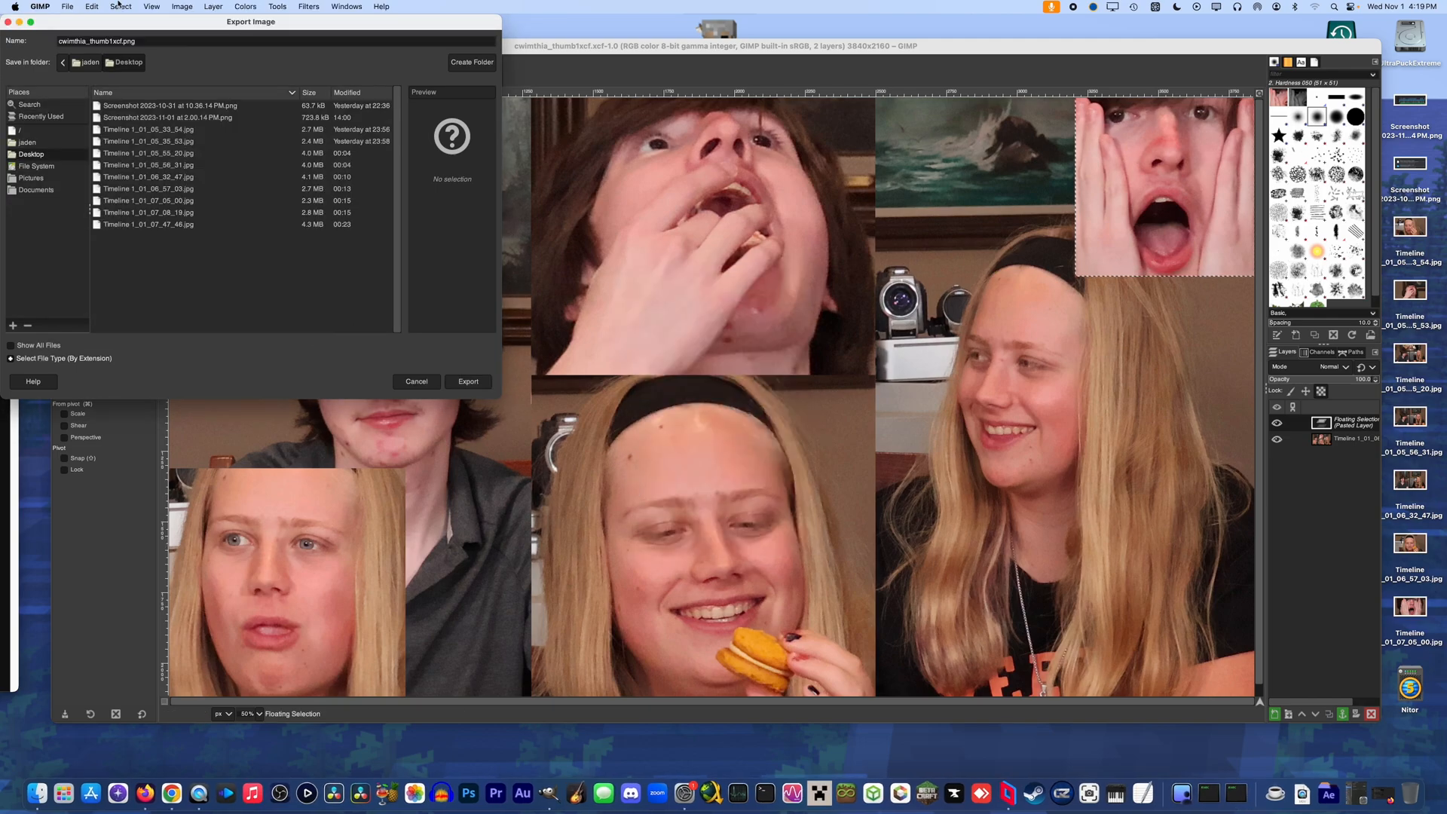
click(416, 382)
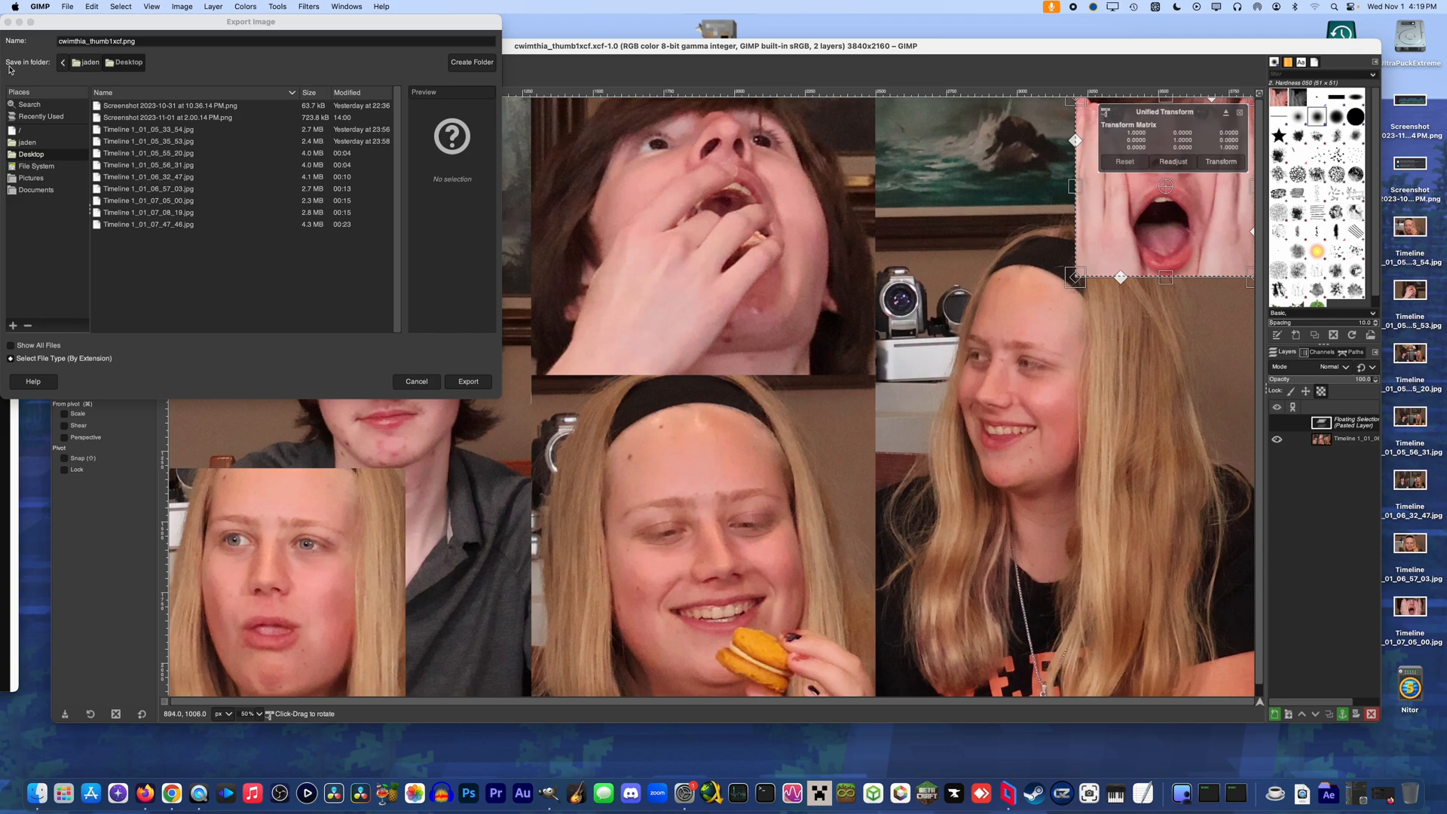
click(8, 21)
Export the composite to the Desktop as a JPEG image named cwimthia_thumb1.jpg, keeping the offered quality setting
click(67, 7)
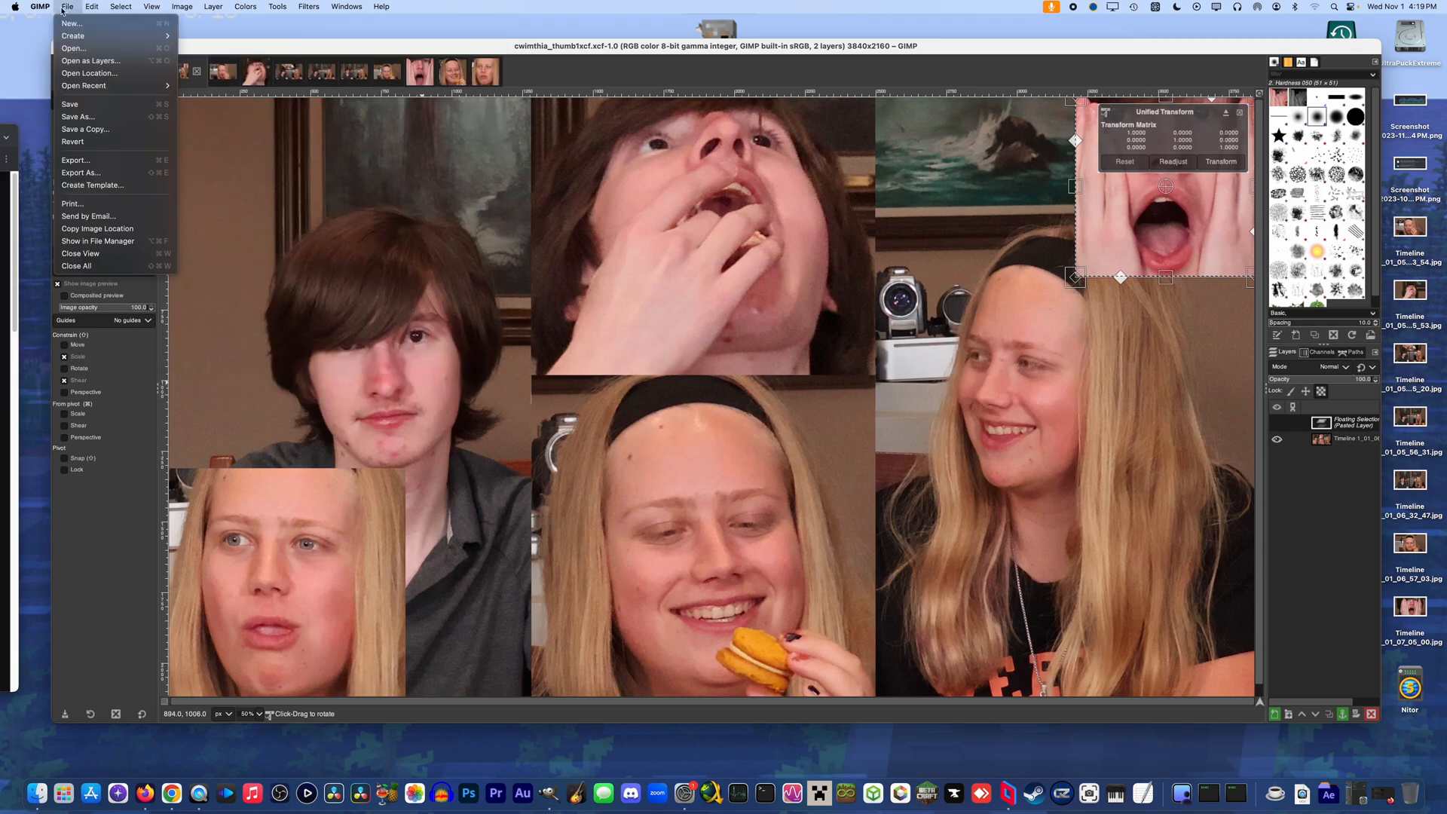
click(80, 174)
click(49, 359)
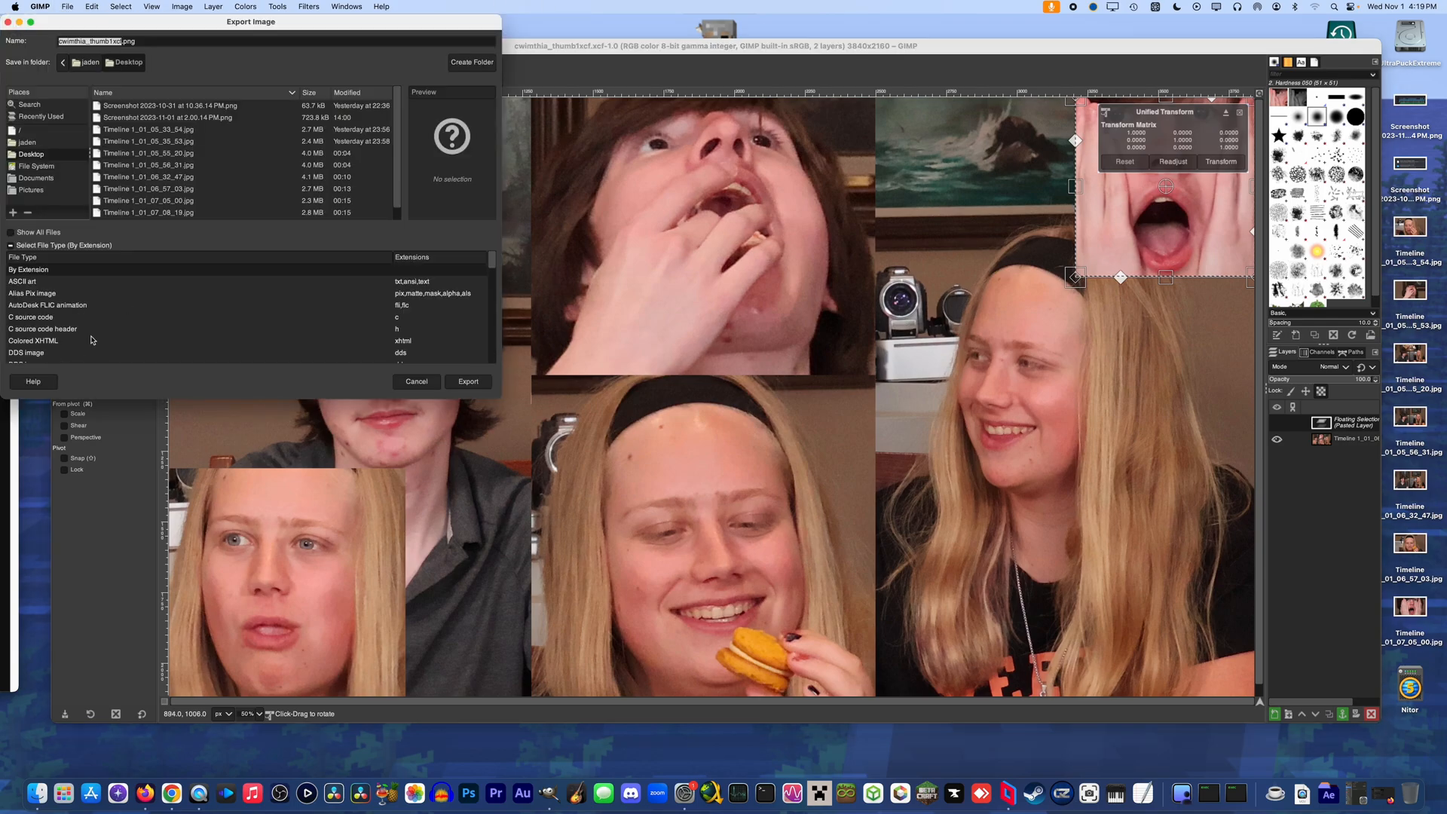
scroll(104, 311, down, 5)
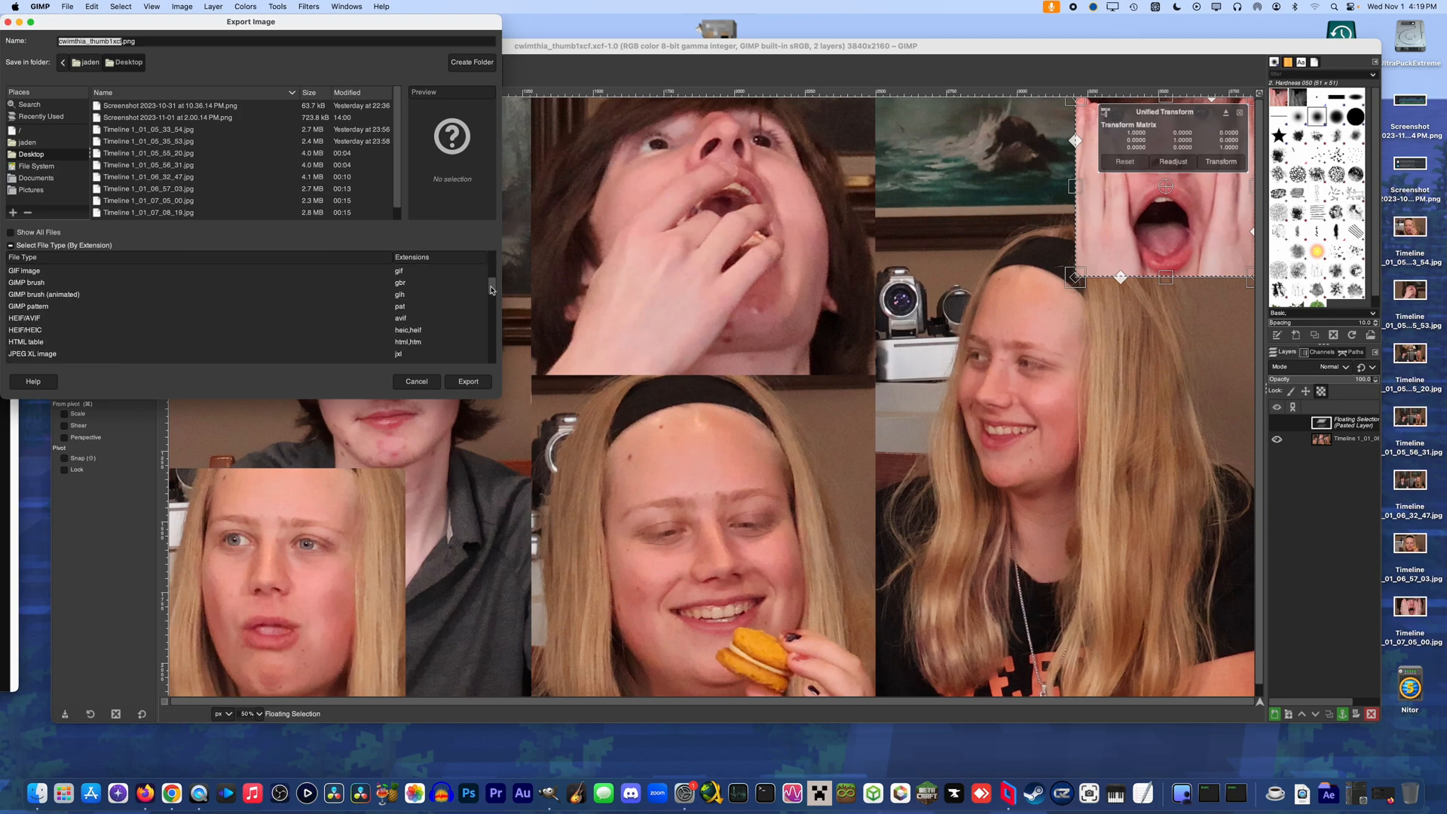
click(217, 328)
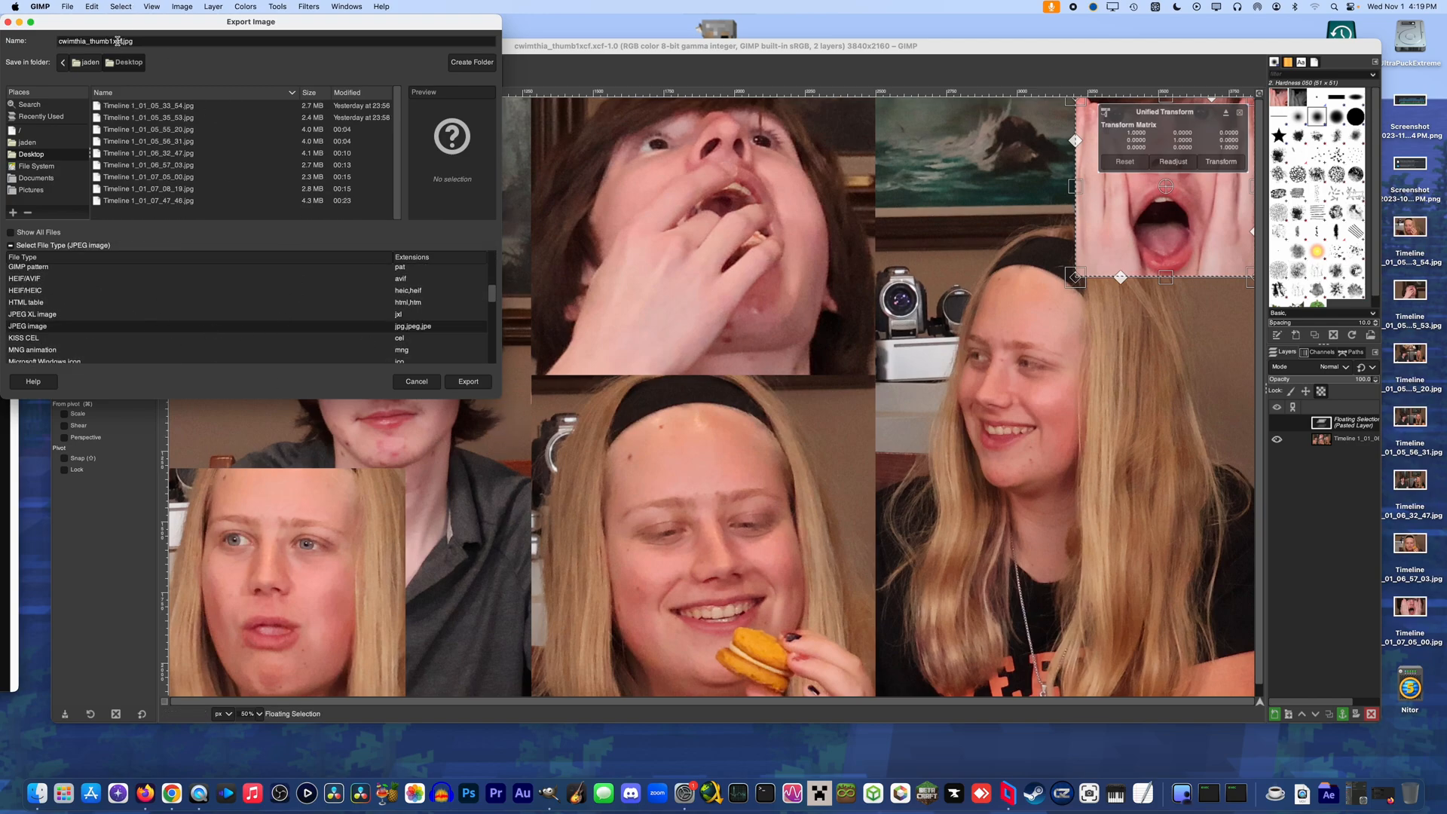
key(BackSpace)
key(BackSpace)
click(467, 382)
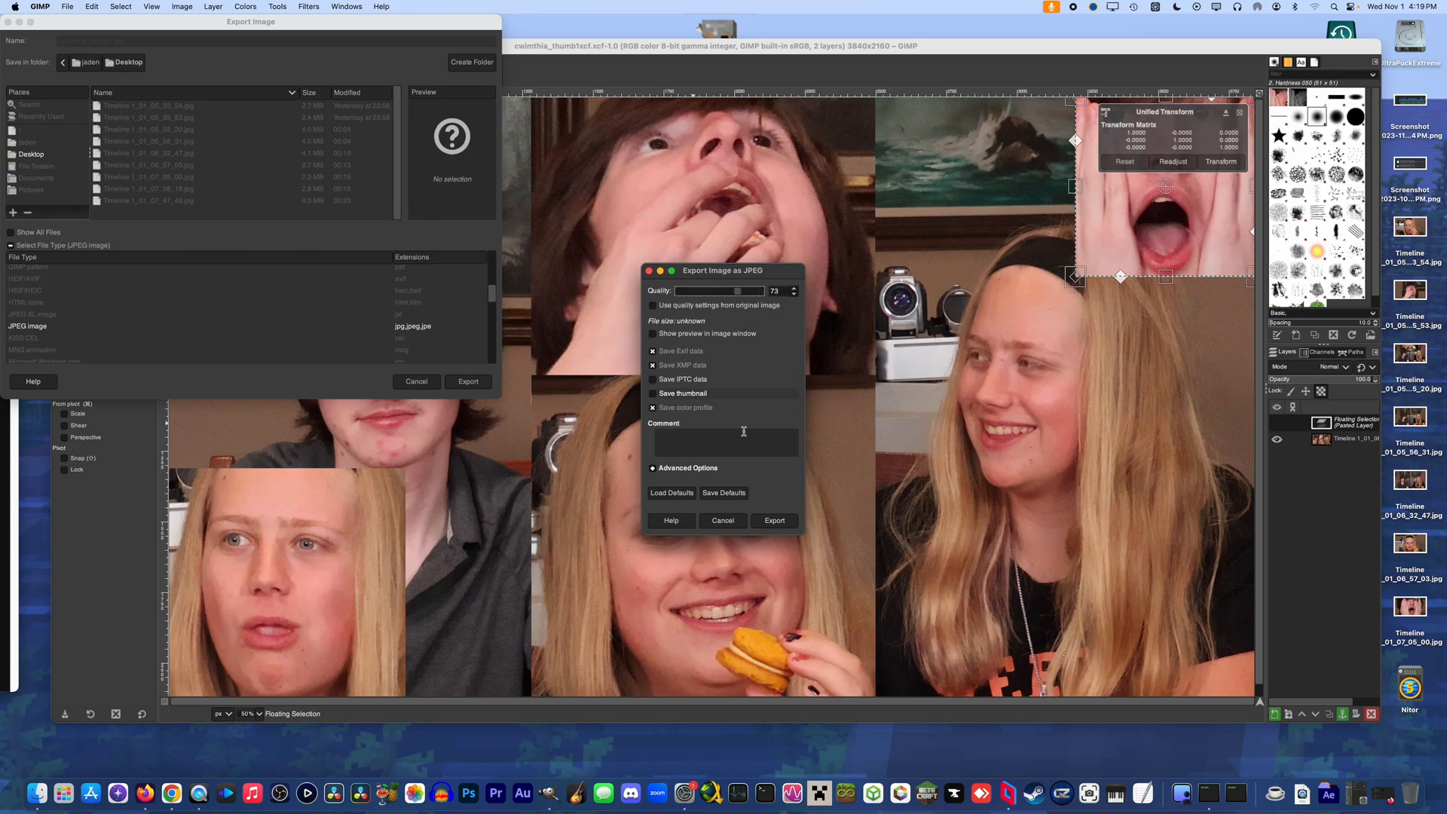
click(774, 520)
Switch to Finder and delete the exported cwimthia_thumb1.jpg from the Desktop folder
click(359, 763)
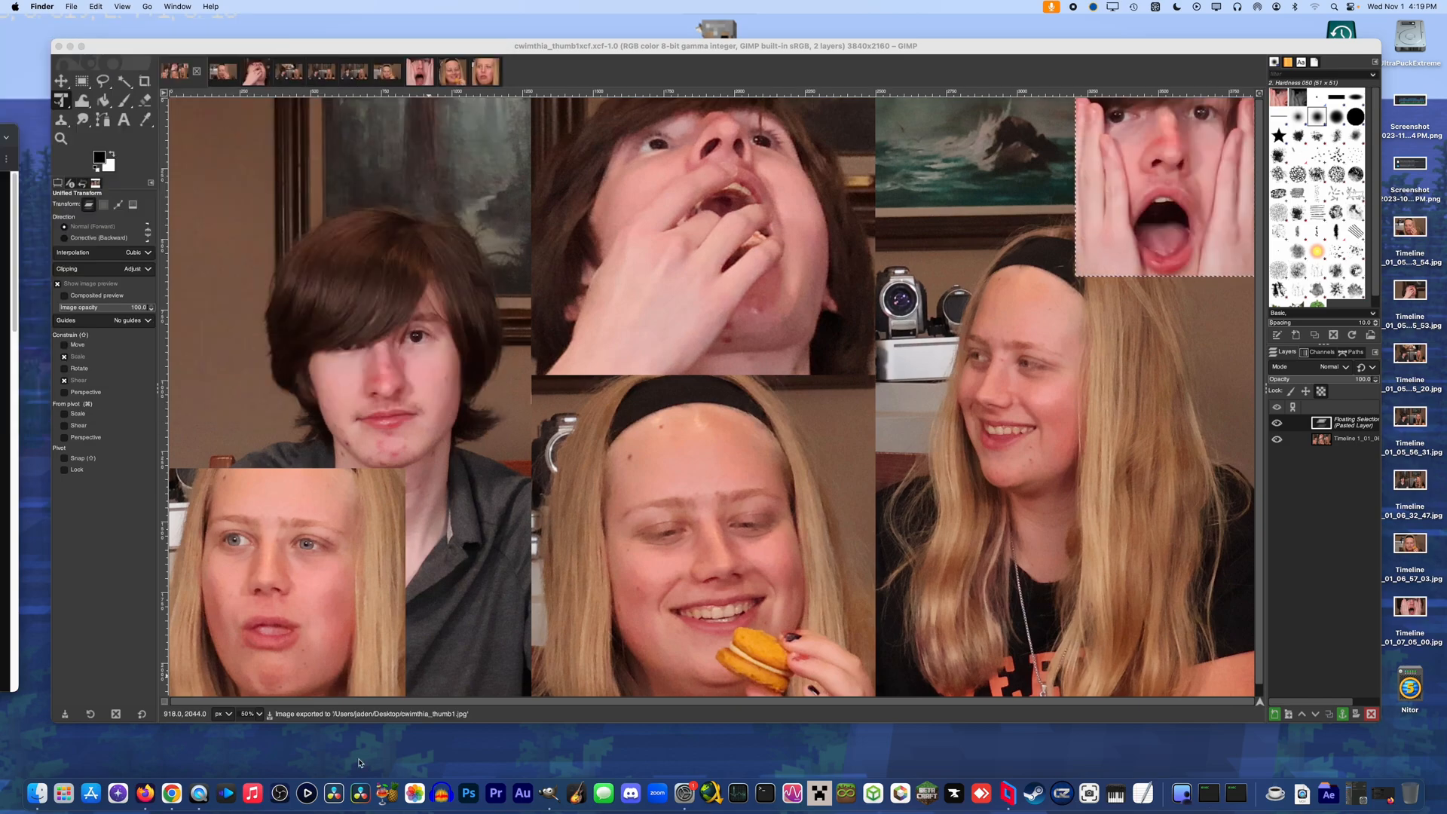
key(super+n)
click(926, 305)
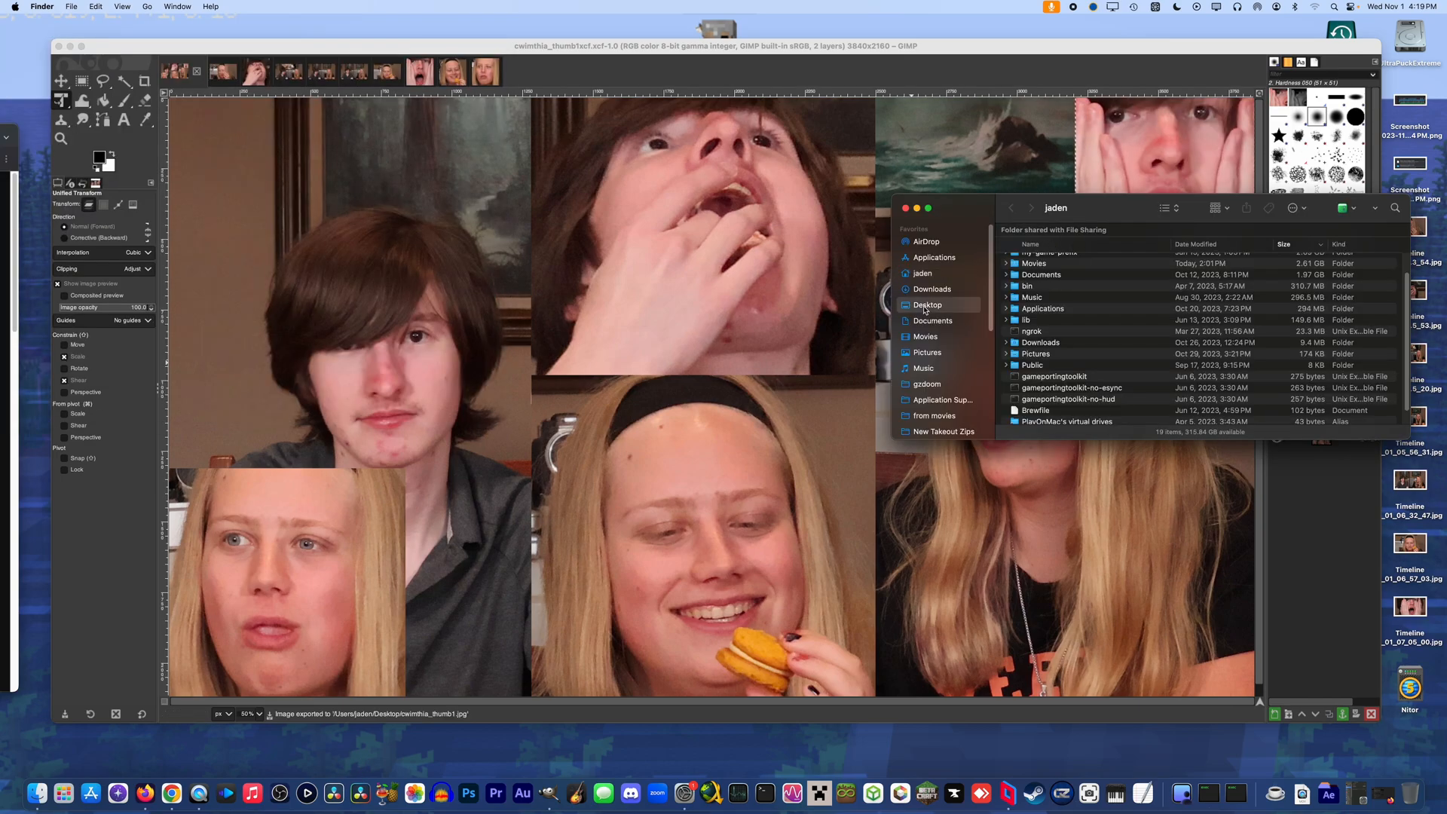
key(Down)
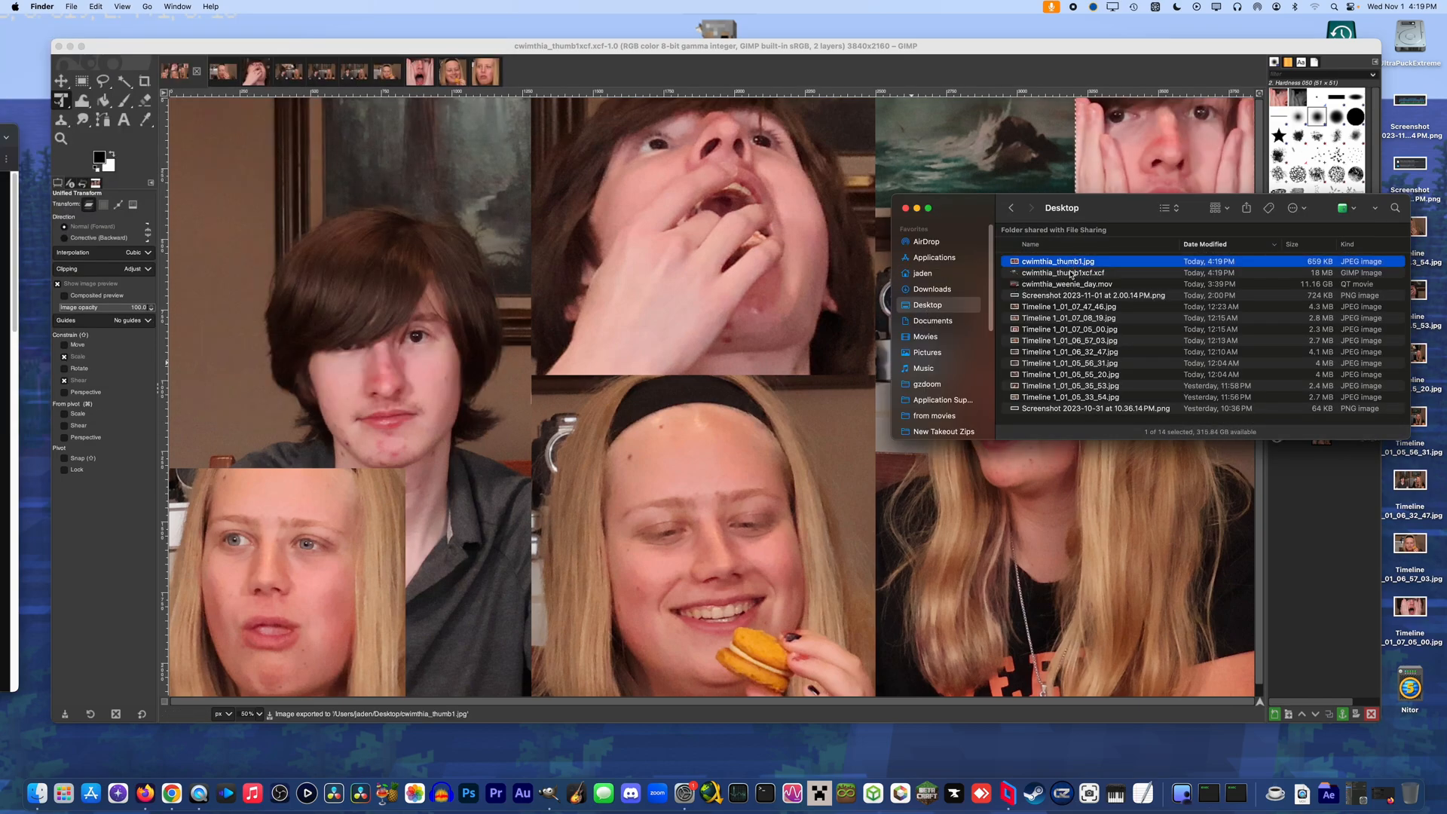
key(super+BackSpace)
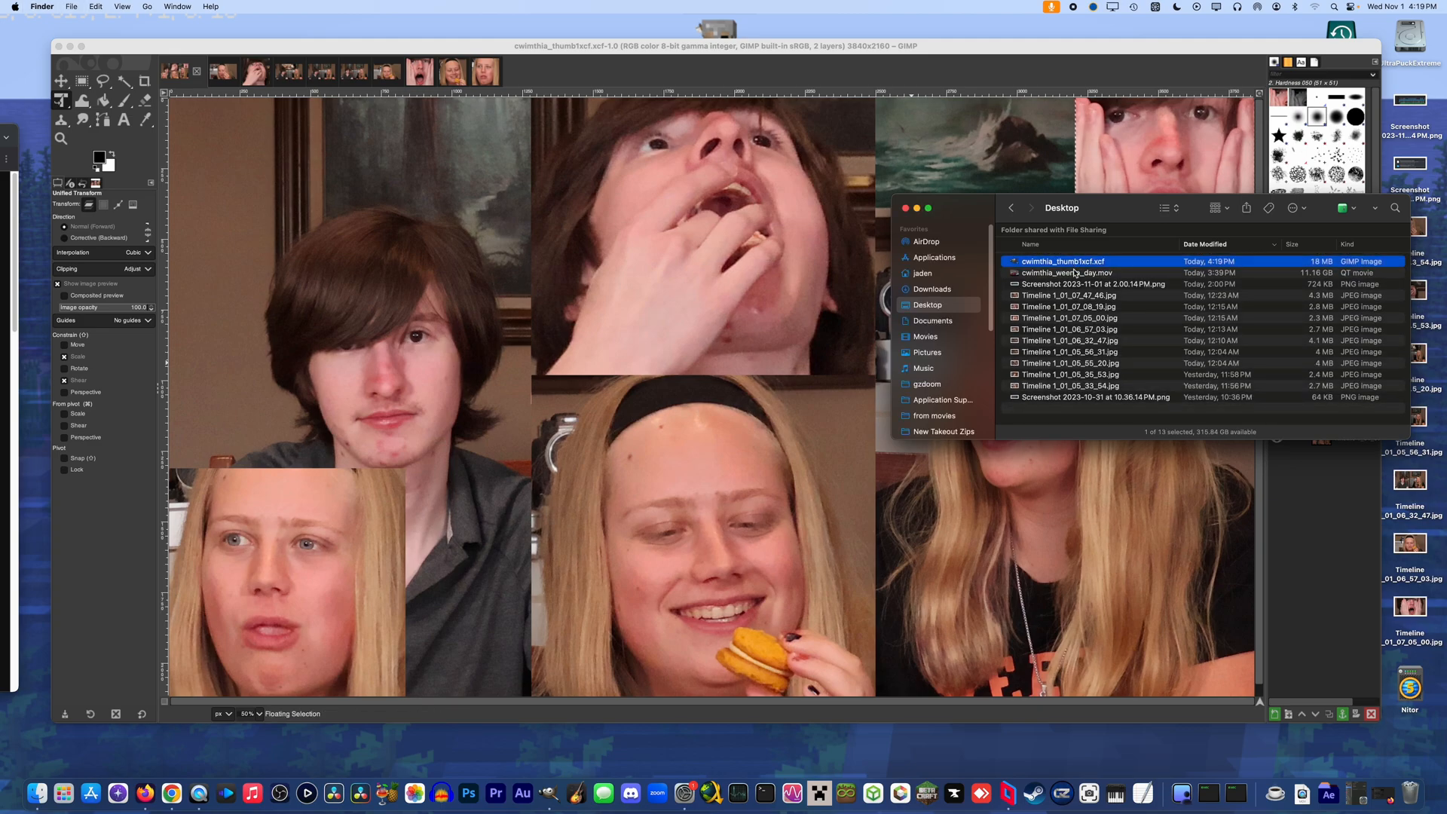
key(super+w)
Return to GIMP and export the composite again to the Desktop as cwimthia_thumb1.jpg with JPEG quality 90
click(562, 233)
click(67, 7)
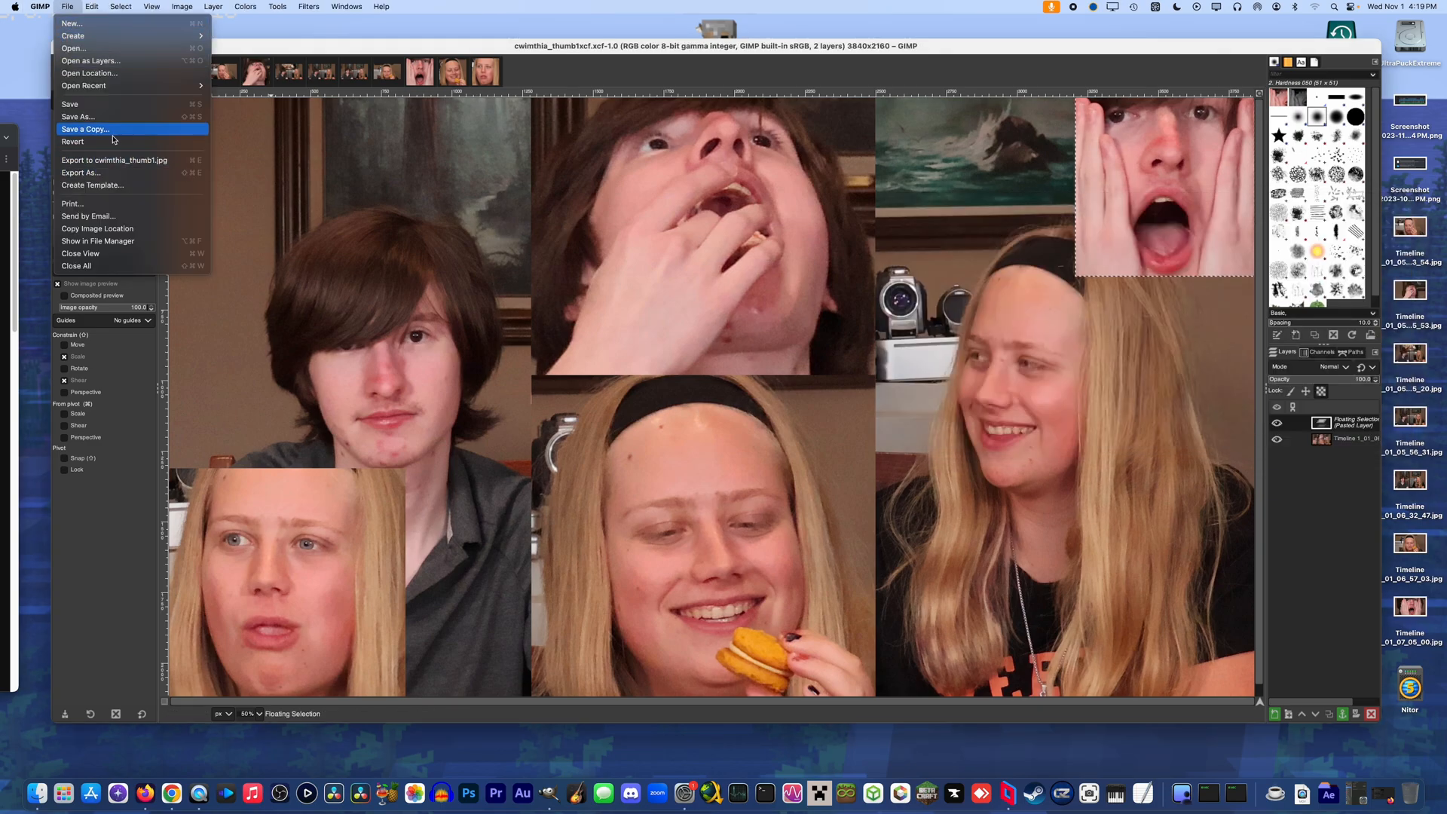
click(111, 172)
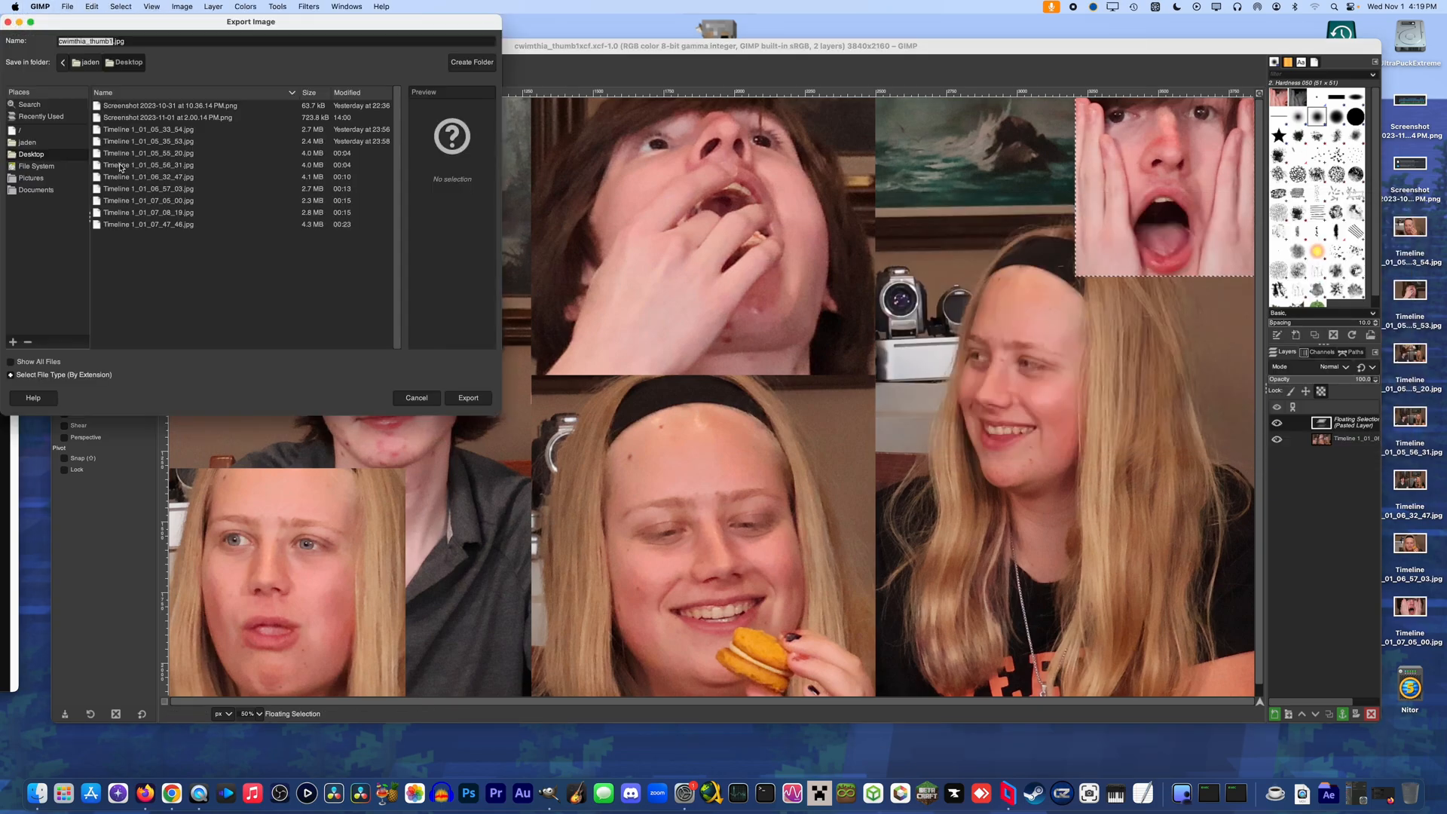
click(450, 393)
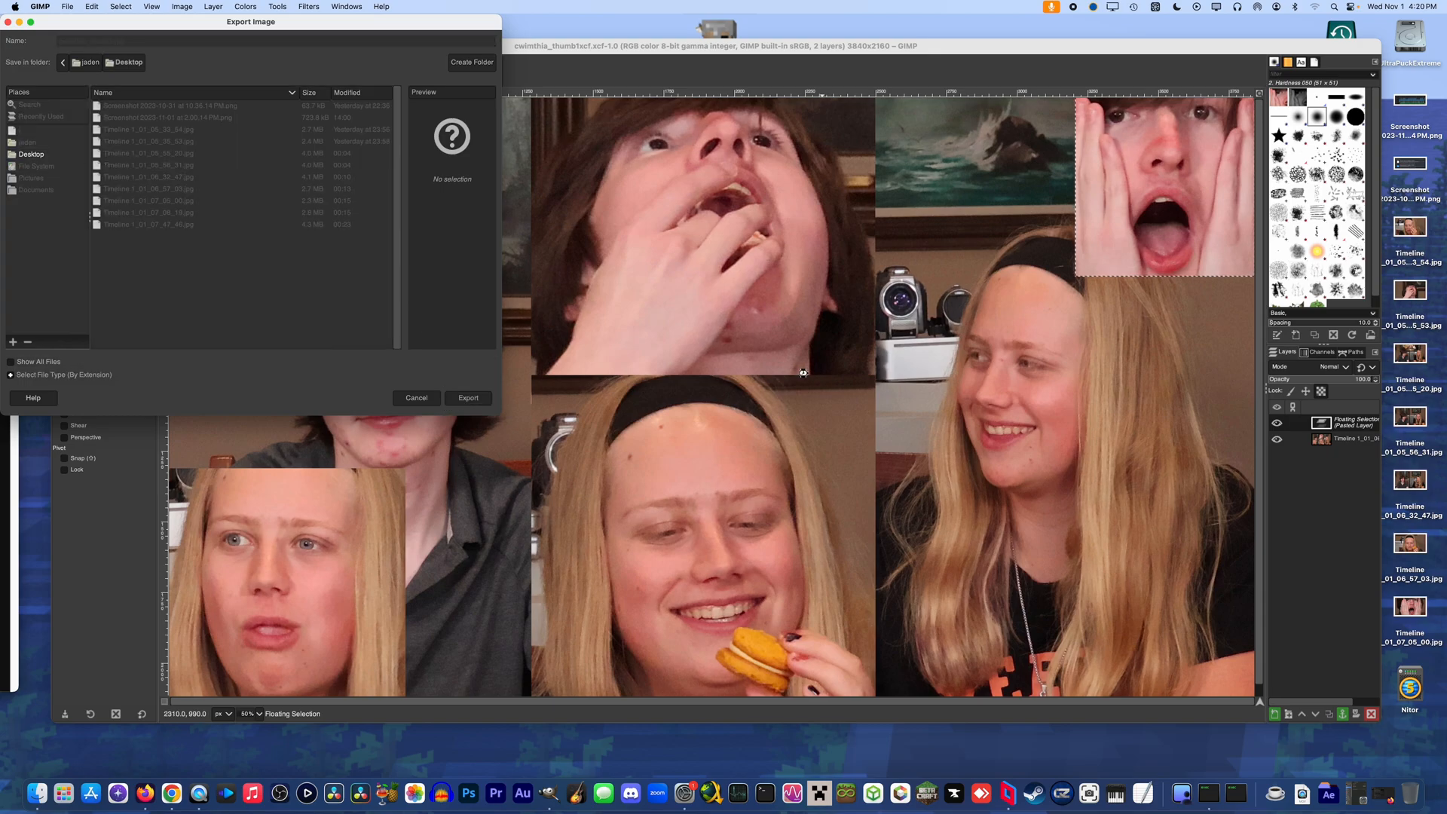
click(753, 292)
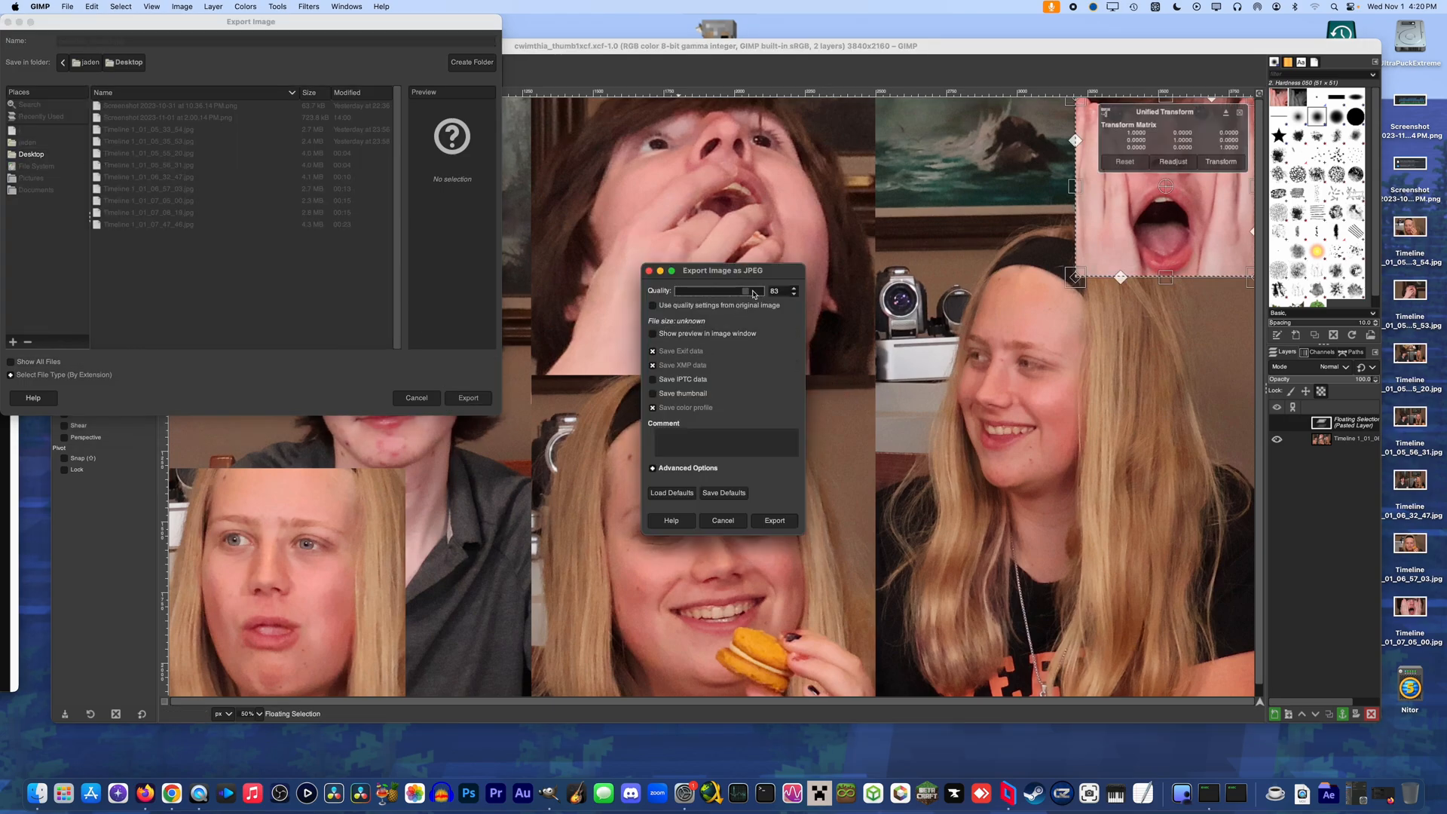
click(773, 520)
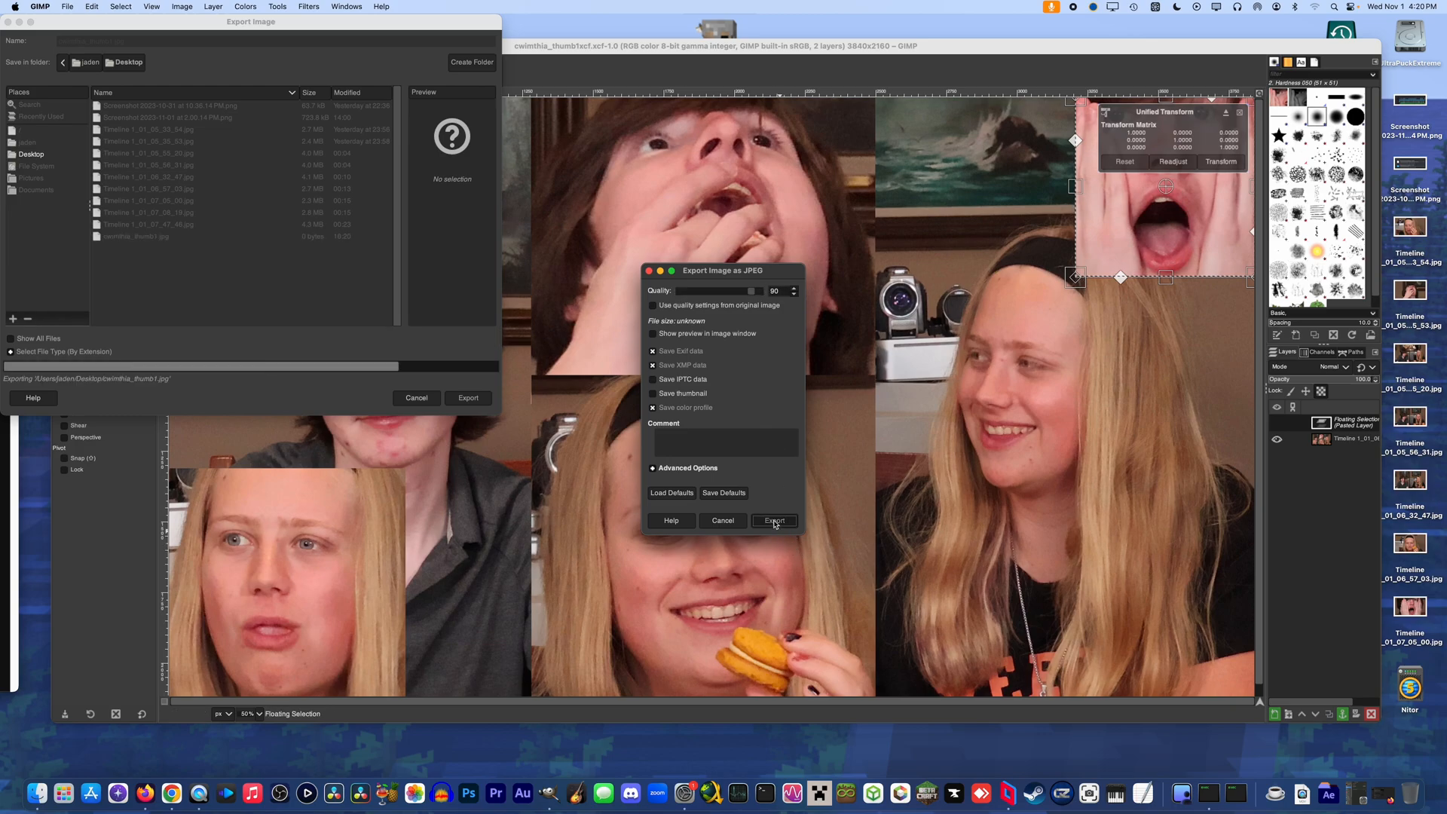
Check the file size of the re-exported cwimthia_thumb1.jpg in Finder's Desktop folder
key(super+n)
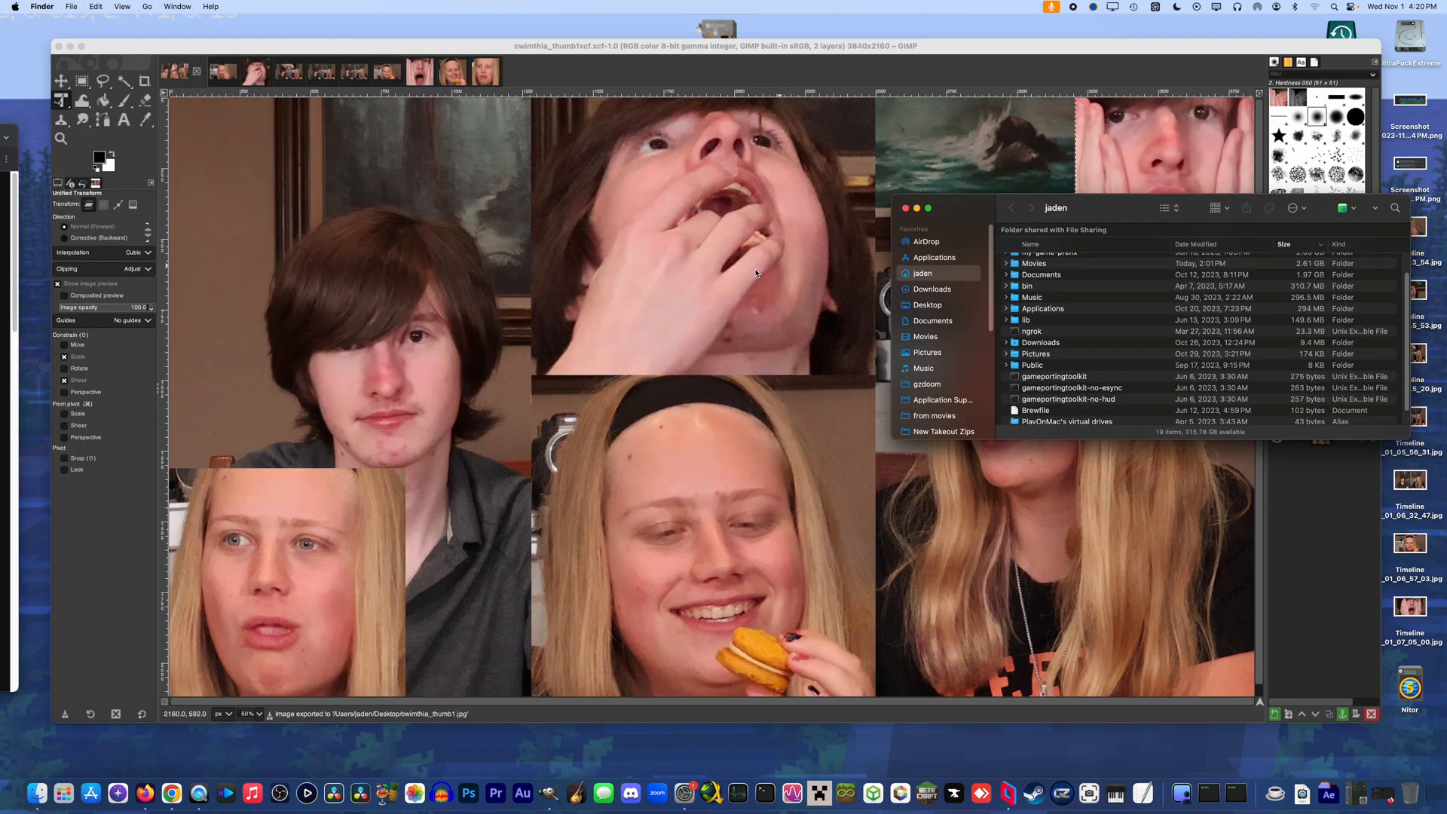
click(928, 306)
click(1148, 261)
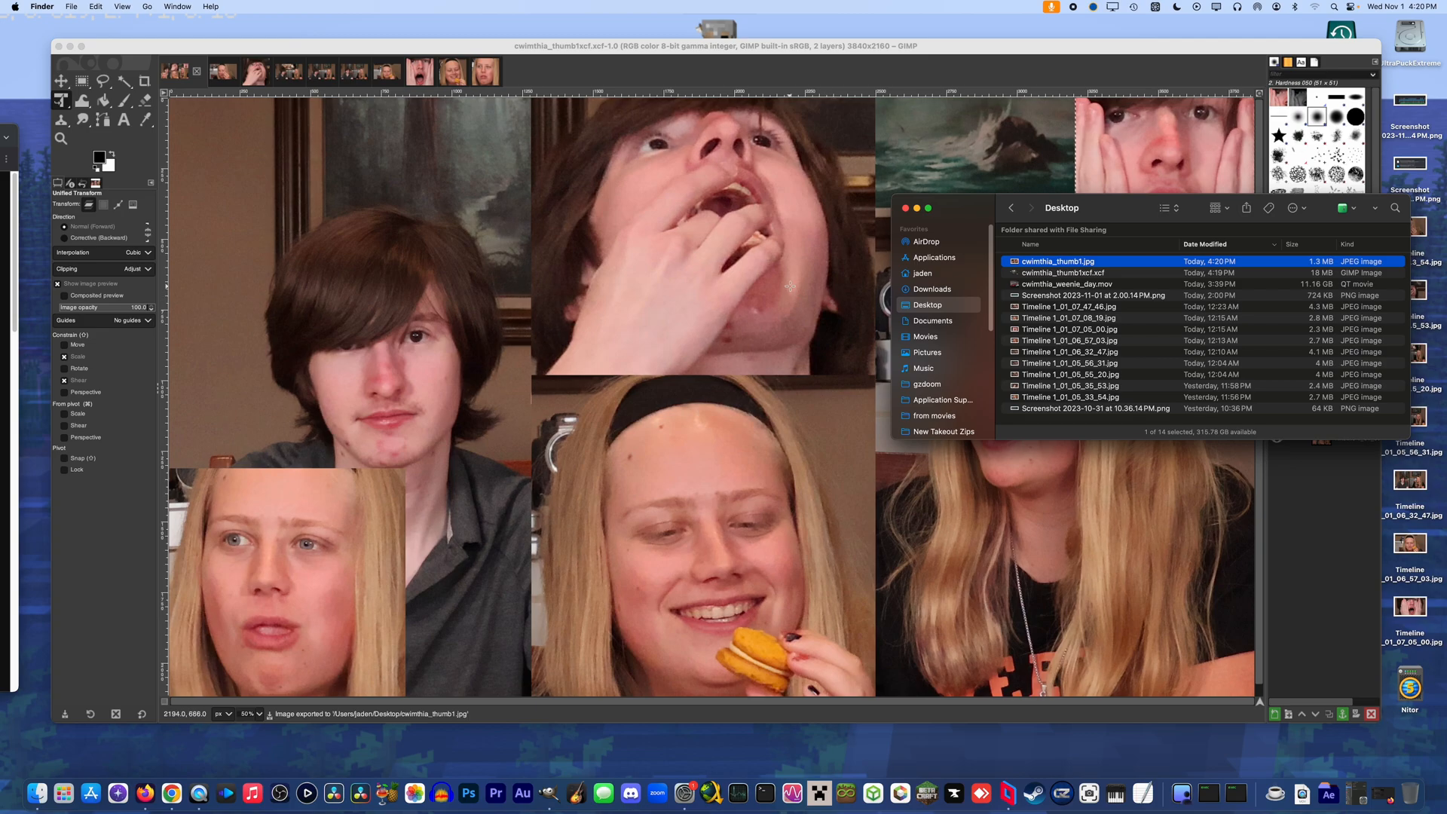
Quit GIMP and discard the unsaved changes in the other open images
click(761, 60)
key(super+q)
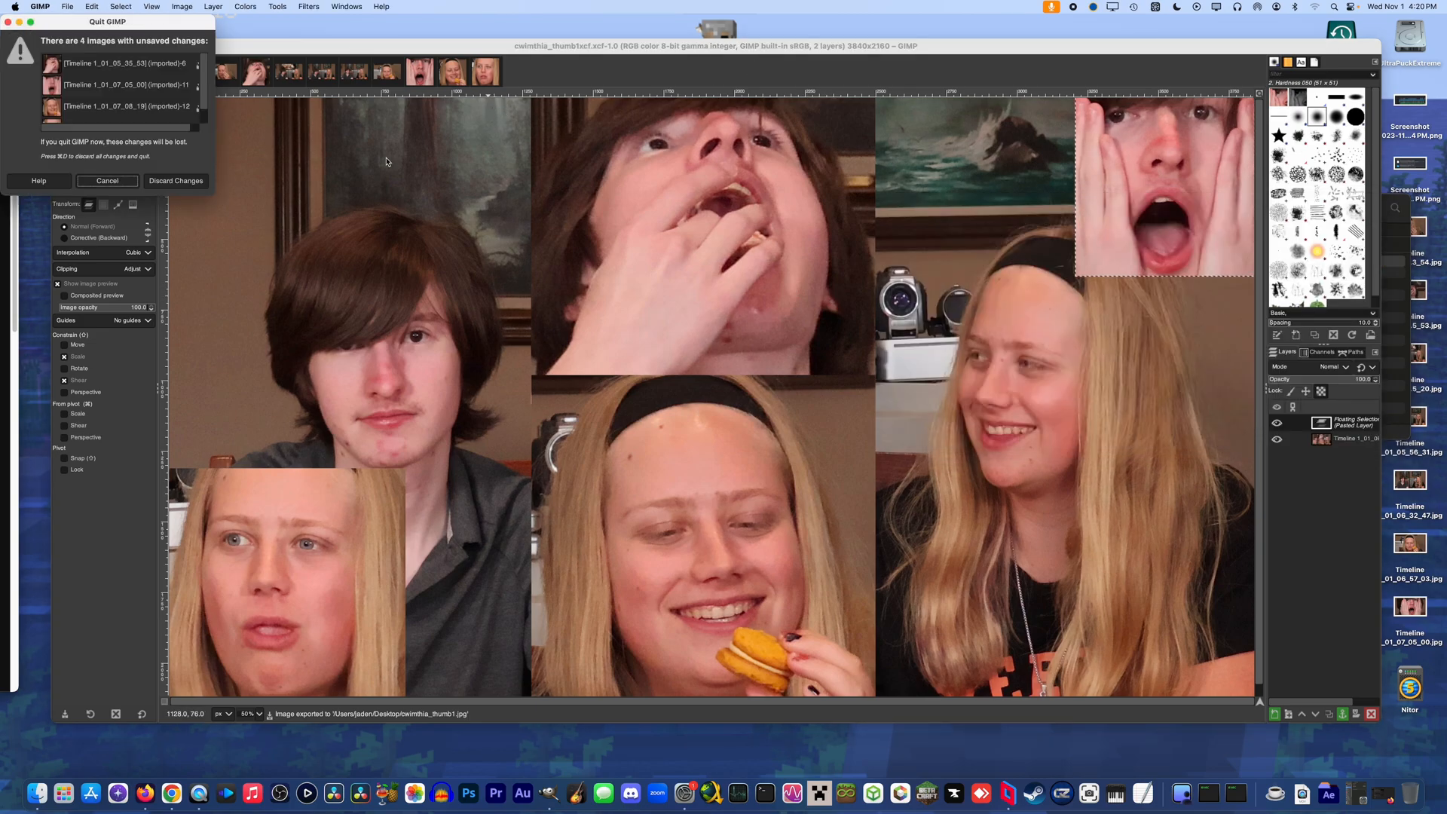
click(176, 181)
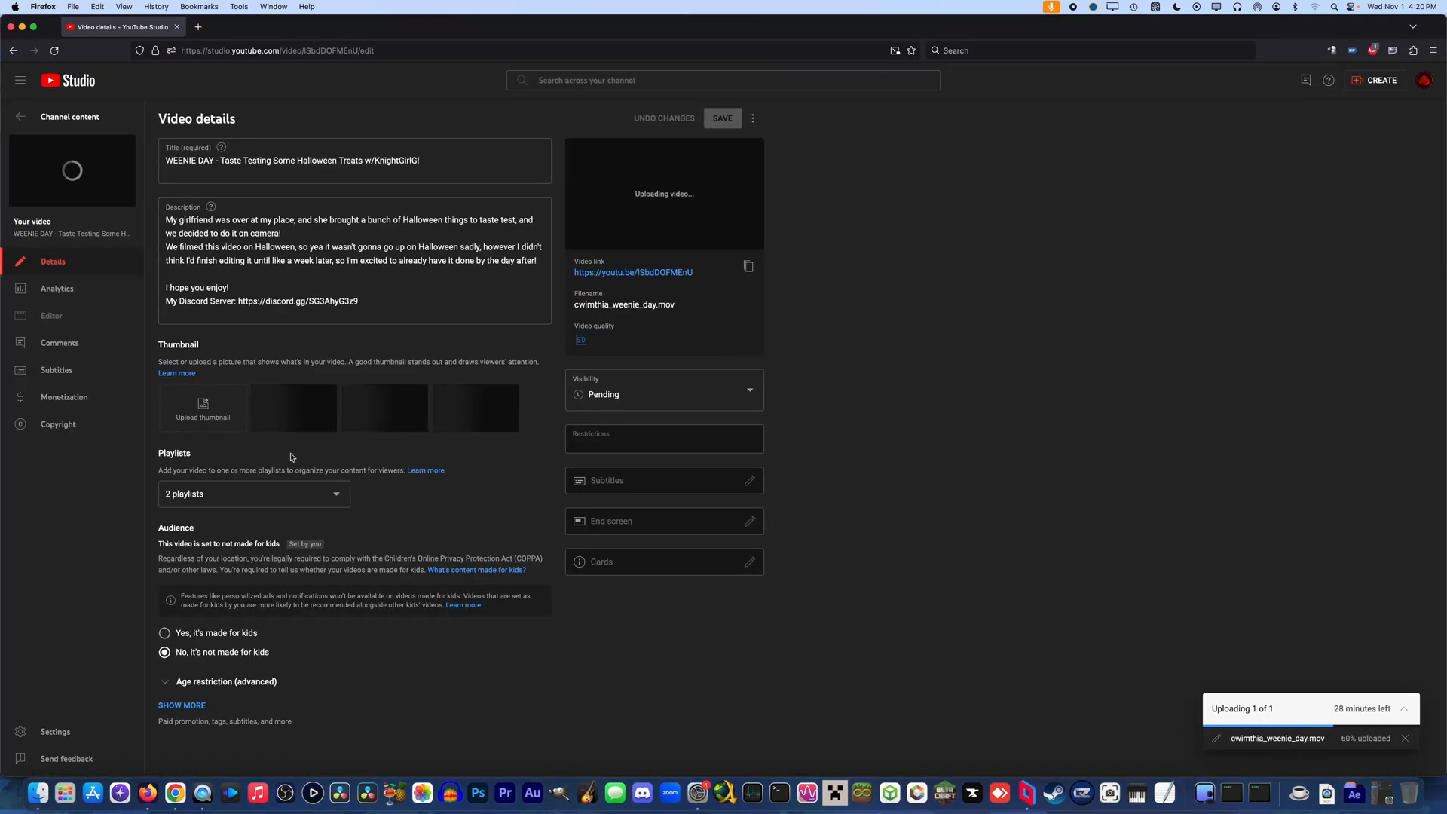
In YouTube Studio in Firefox, upload the exported collage as the video's thumbnail and save the video details
click(203, 408)
double_click(656, 193)
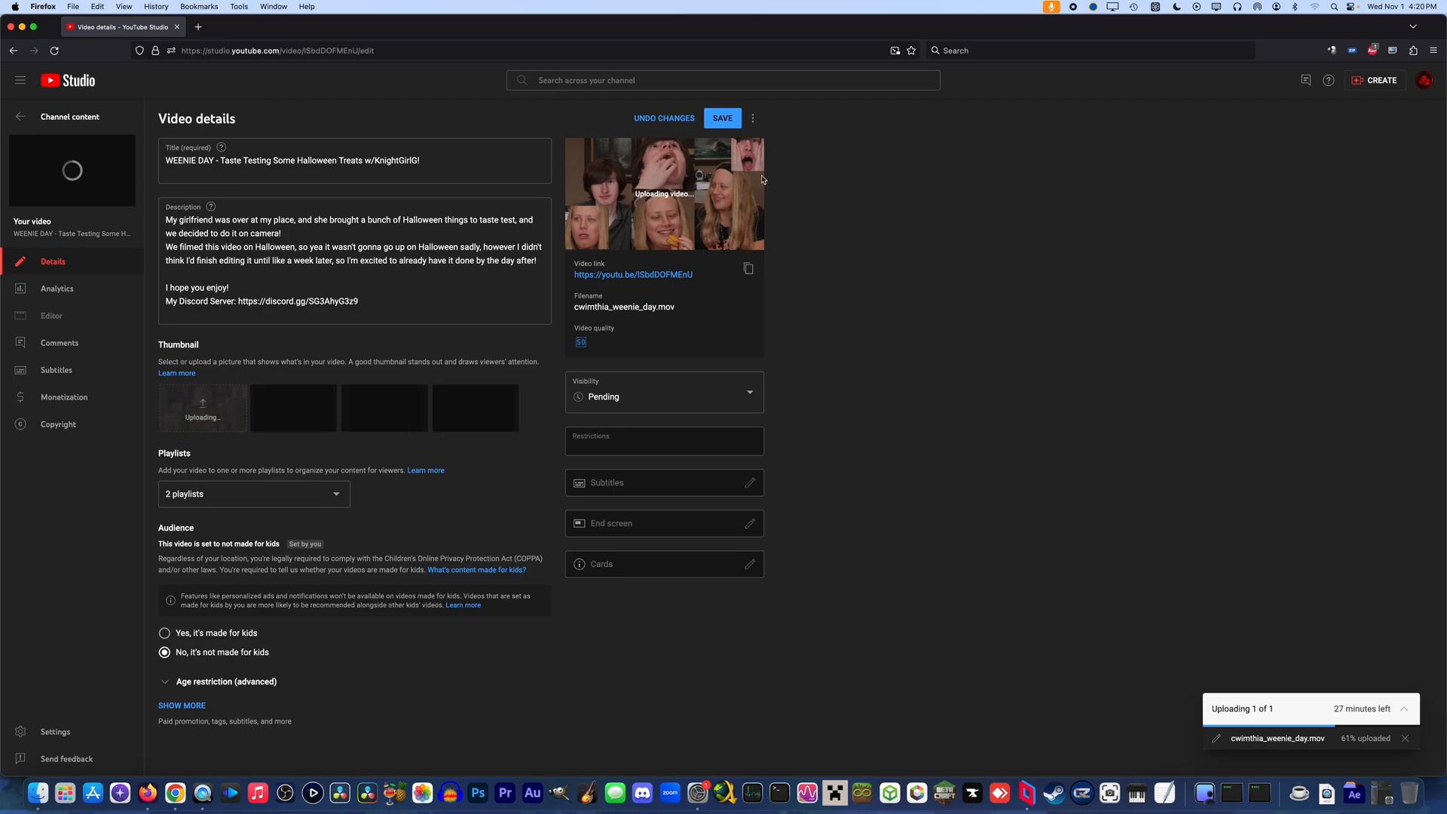
click(723, 120)
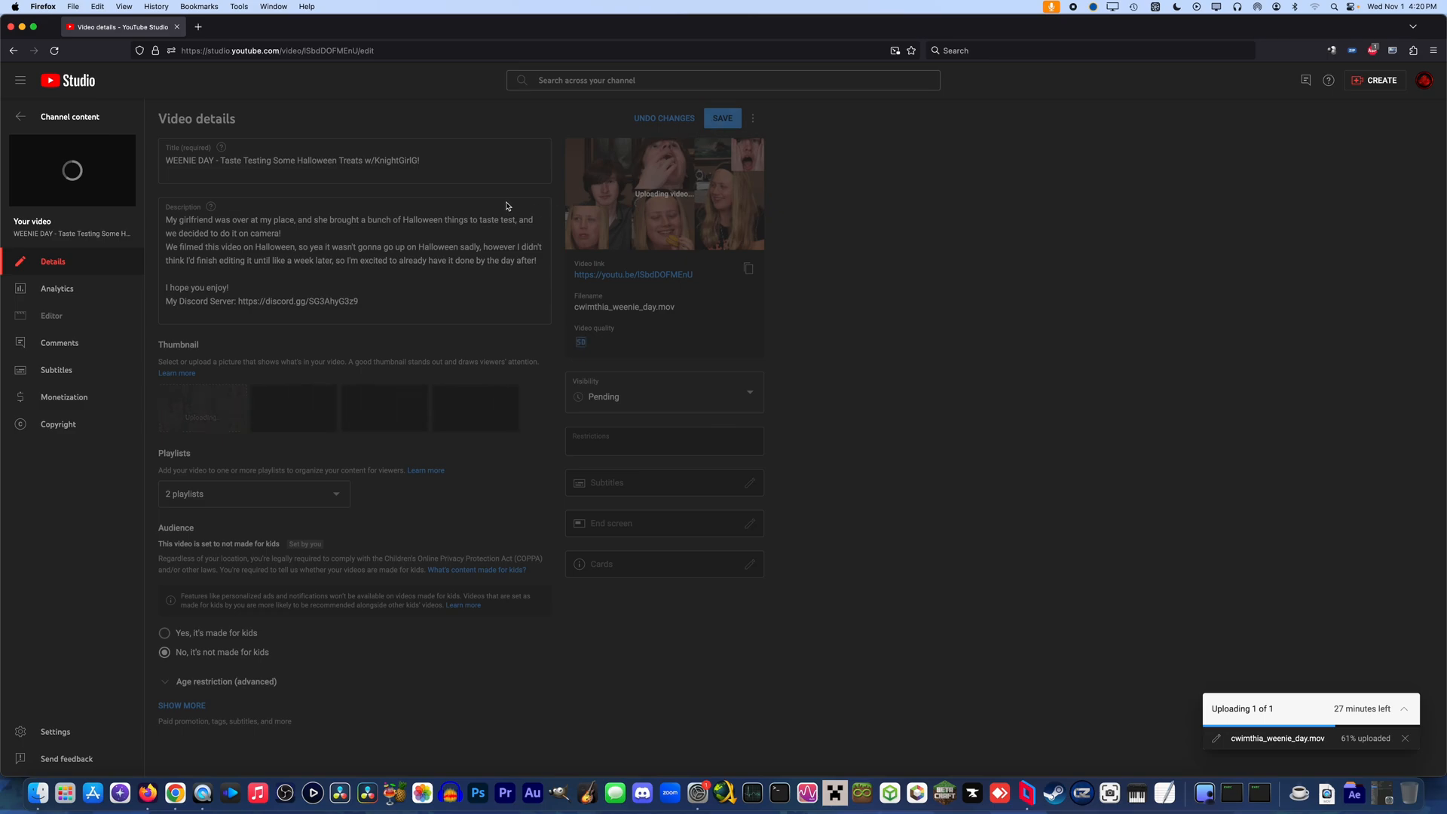